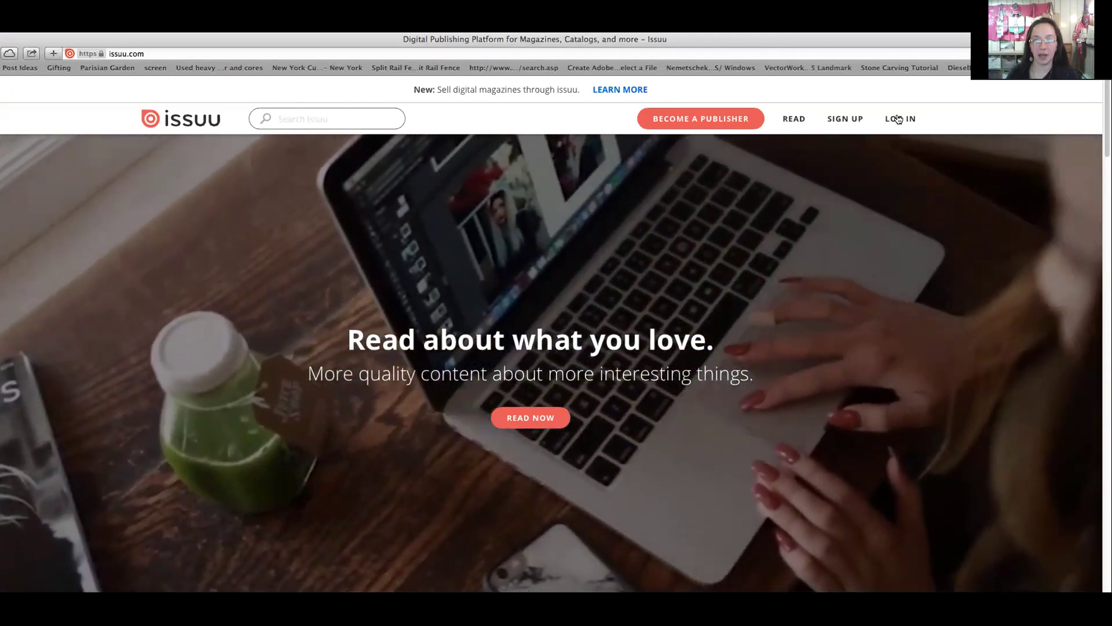
Sign in to the Issuu account with its e-mail and password to reach the dashboard
left_click(896, 119)
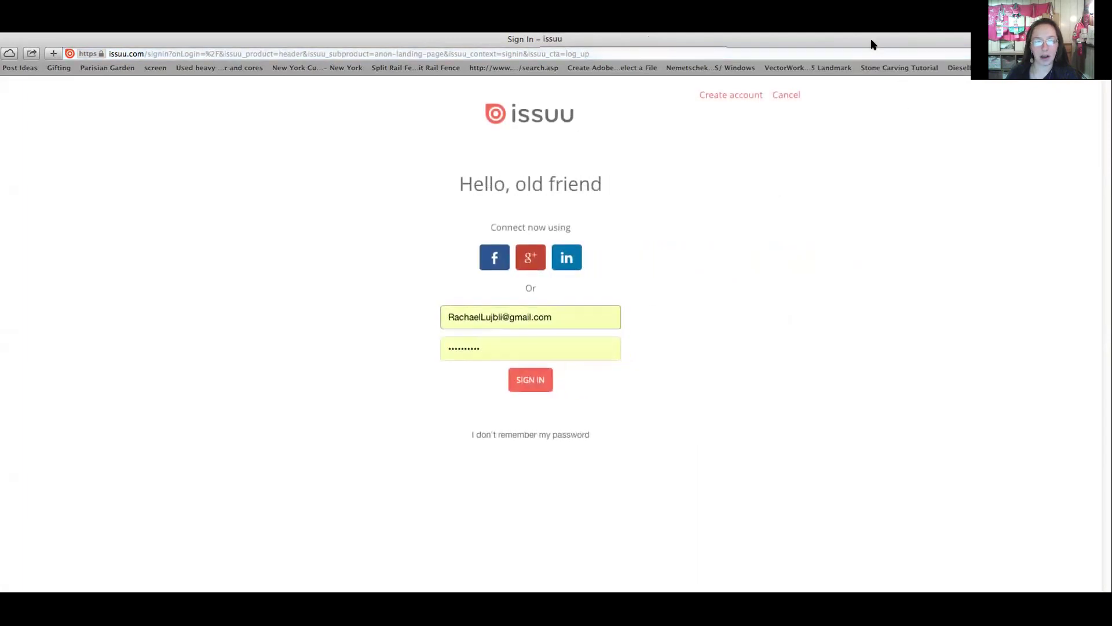
left_click(536, 380)
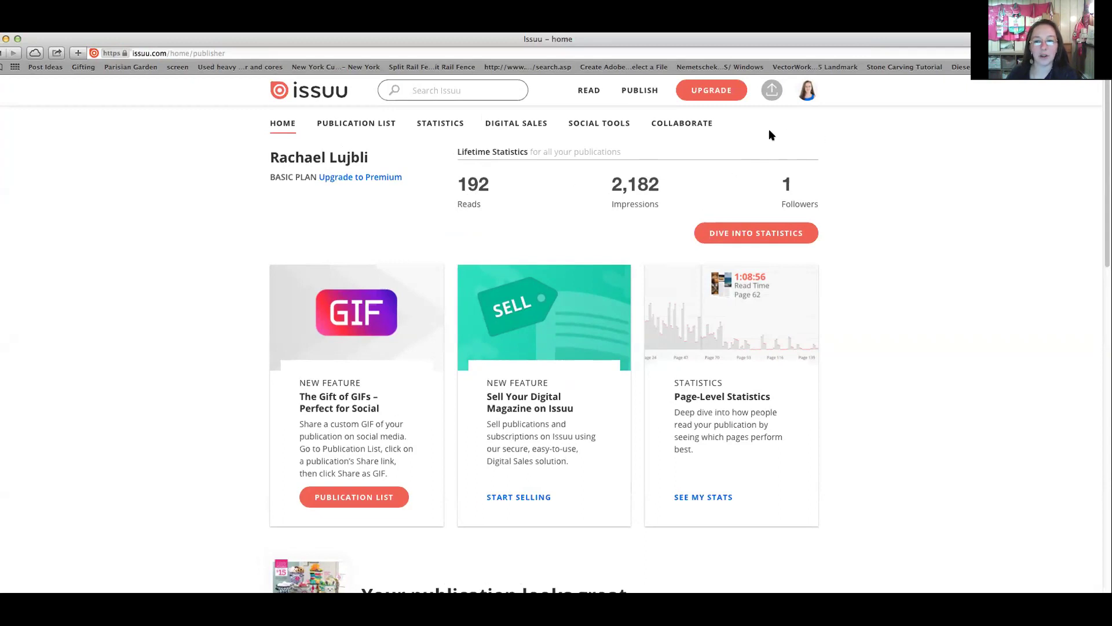
Go to the account's public profile through the avatar menu
left_click(808, 91)
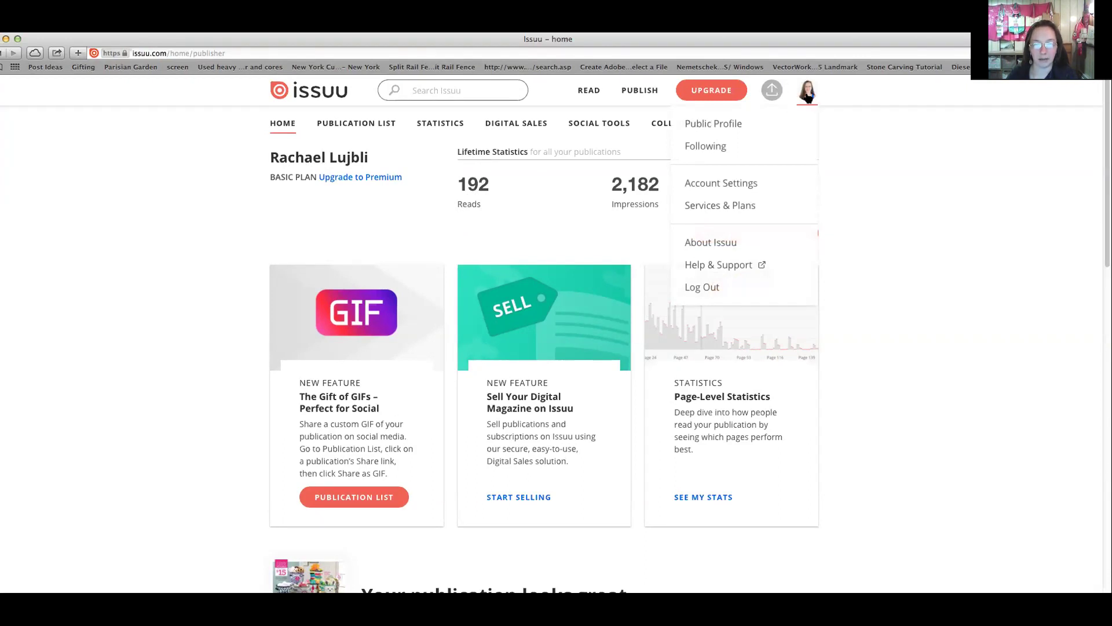
left_click(737, 124)
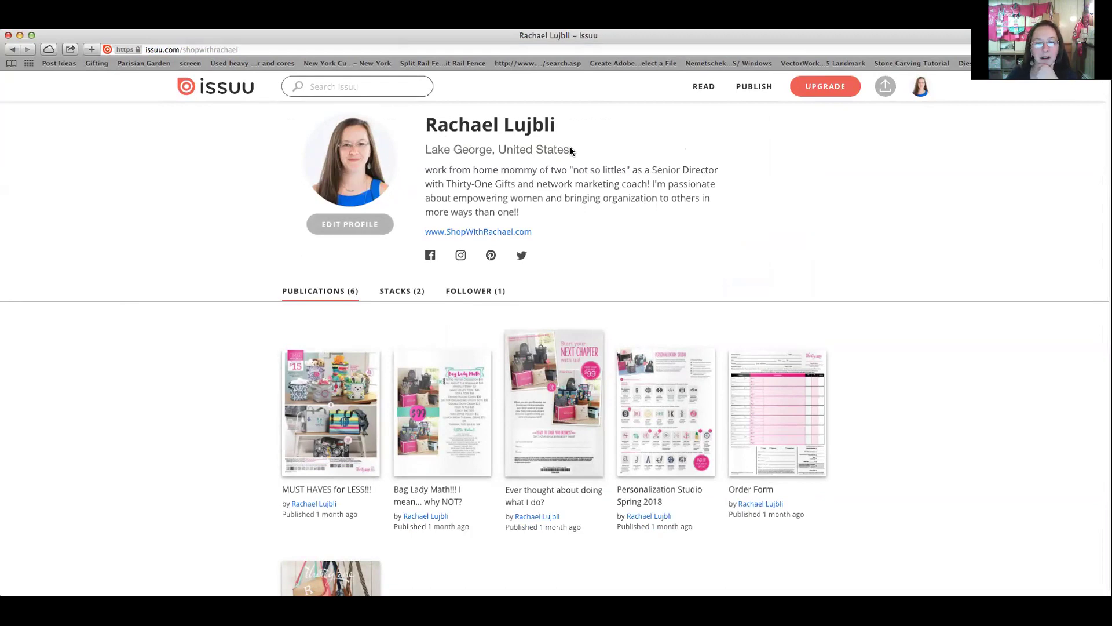
Switch to the profile's Stacks tab and open the February Hostess!! stack
left_click_drag(433, 169, 560, 213)
left_click(560, 214)
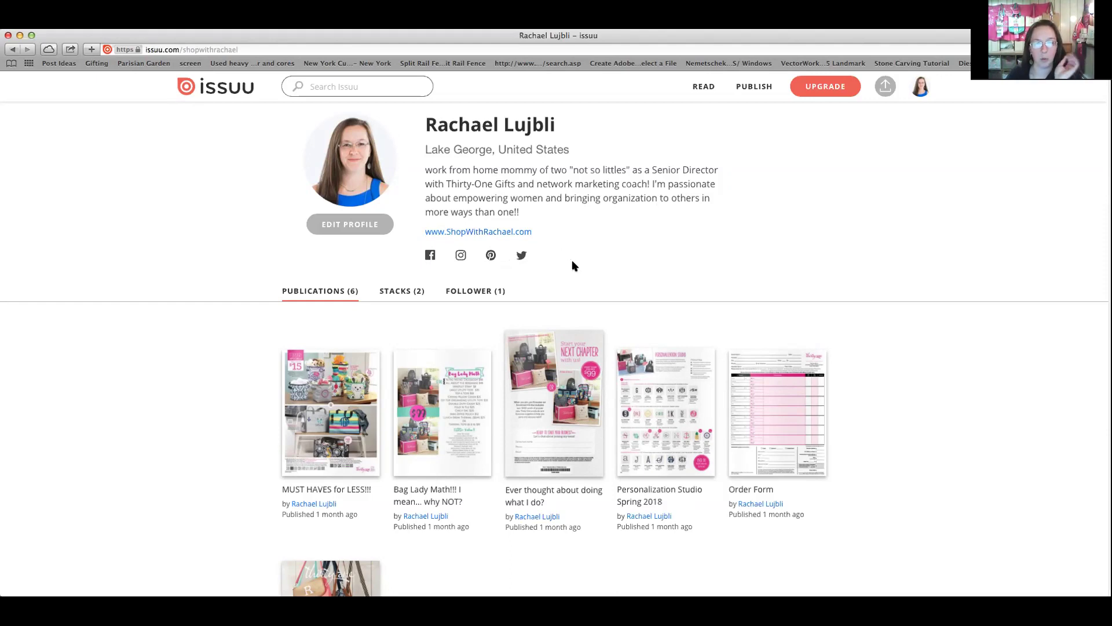
scroll(575, 260, "down", 3)
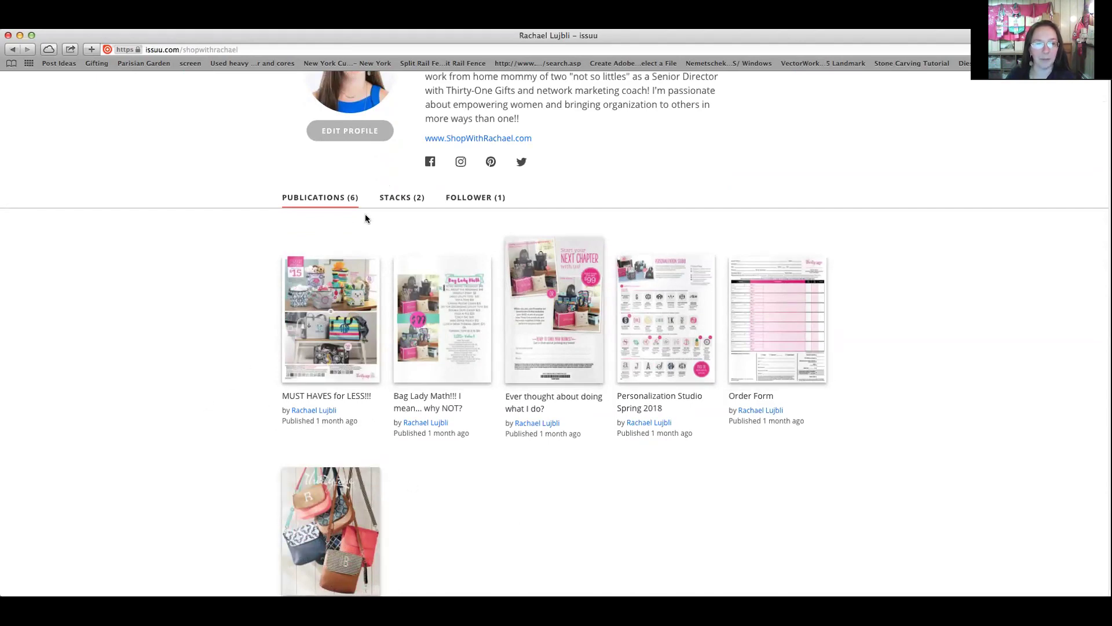
left_click(397, 199)
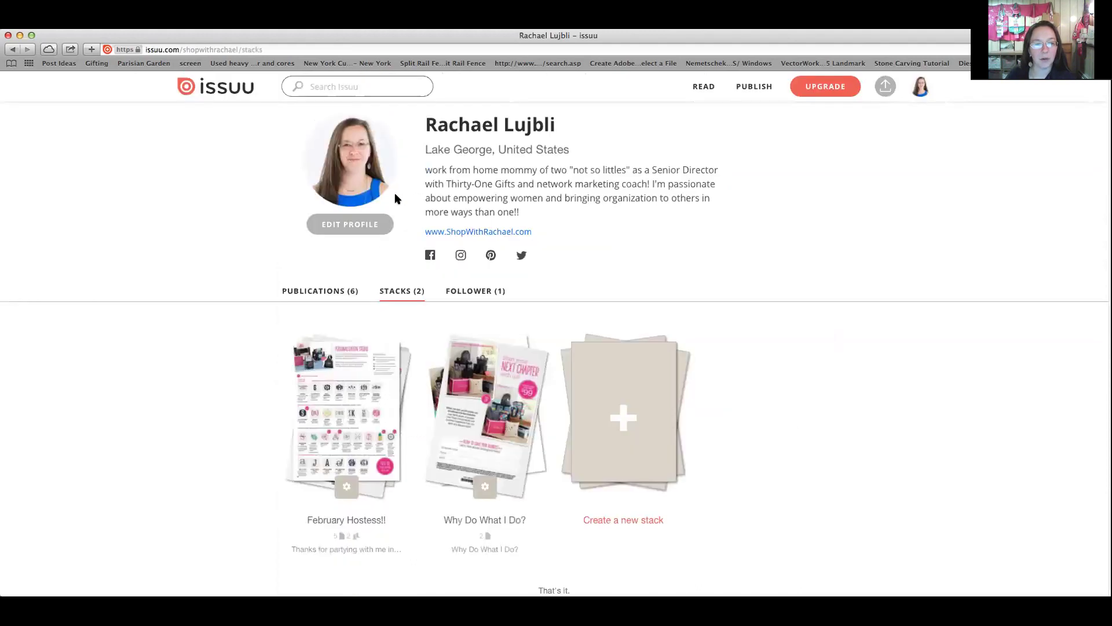
scroll(462, 252, "down", 1)
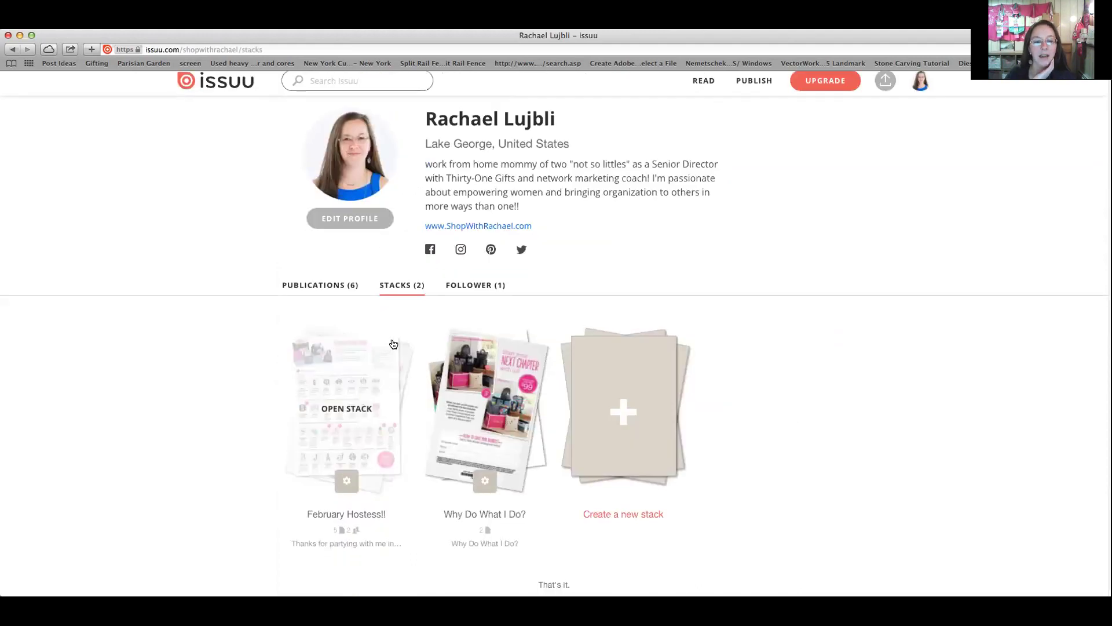
left_click(328, 421)
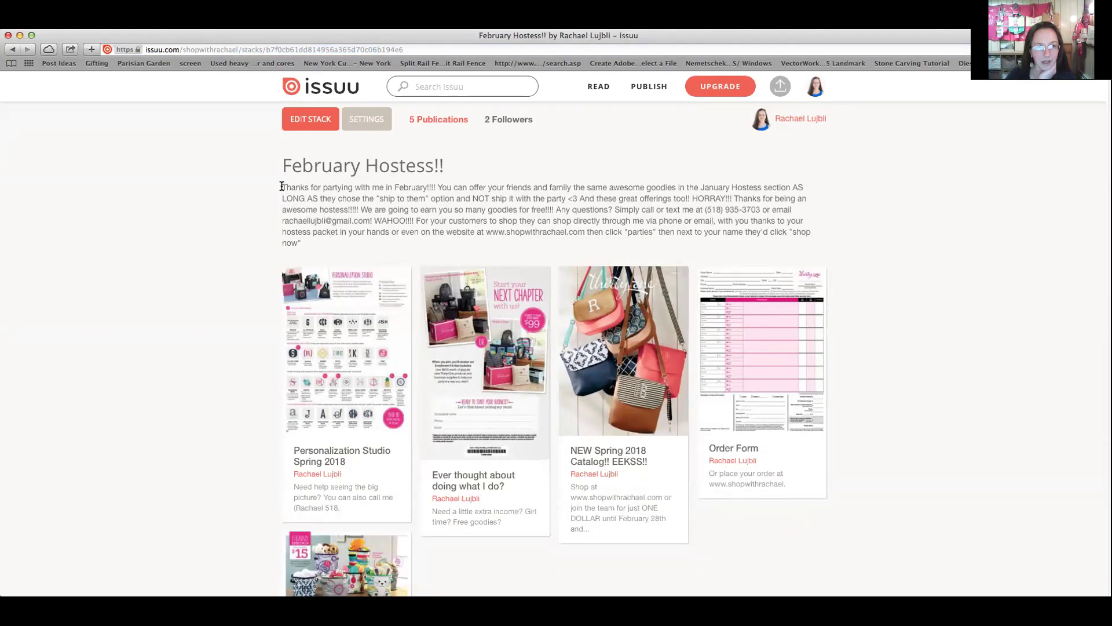
left_click_drag(282, 166, 362, 238)
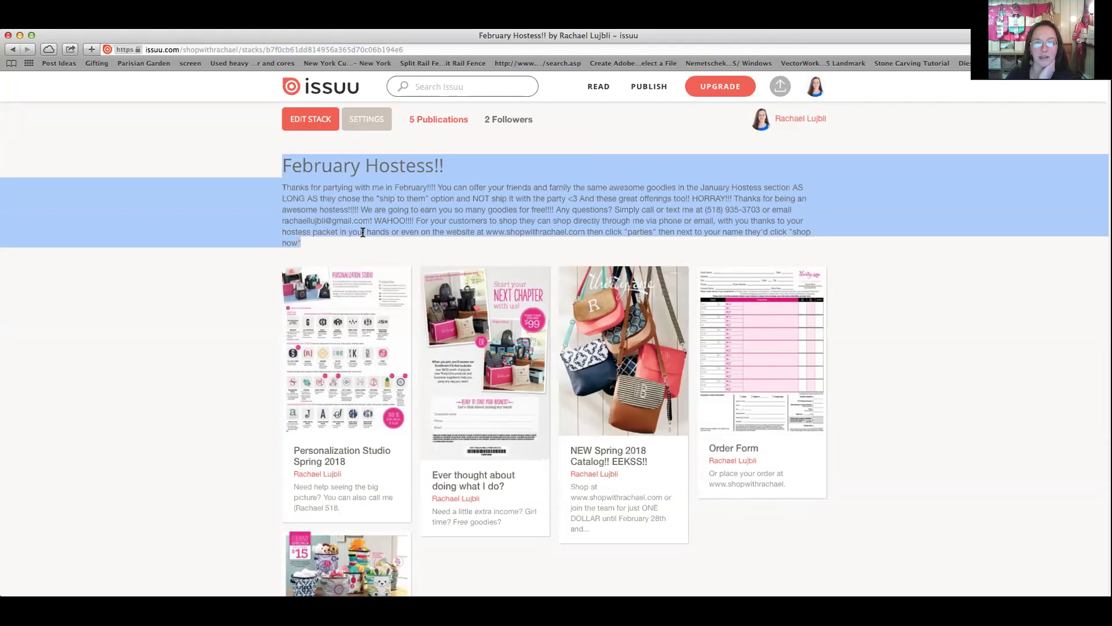
left_click(364, 229)
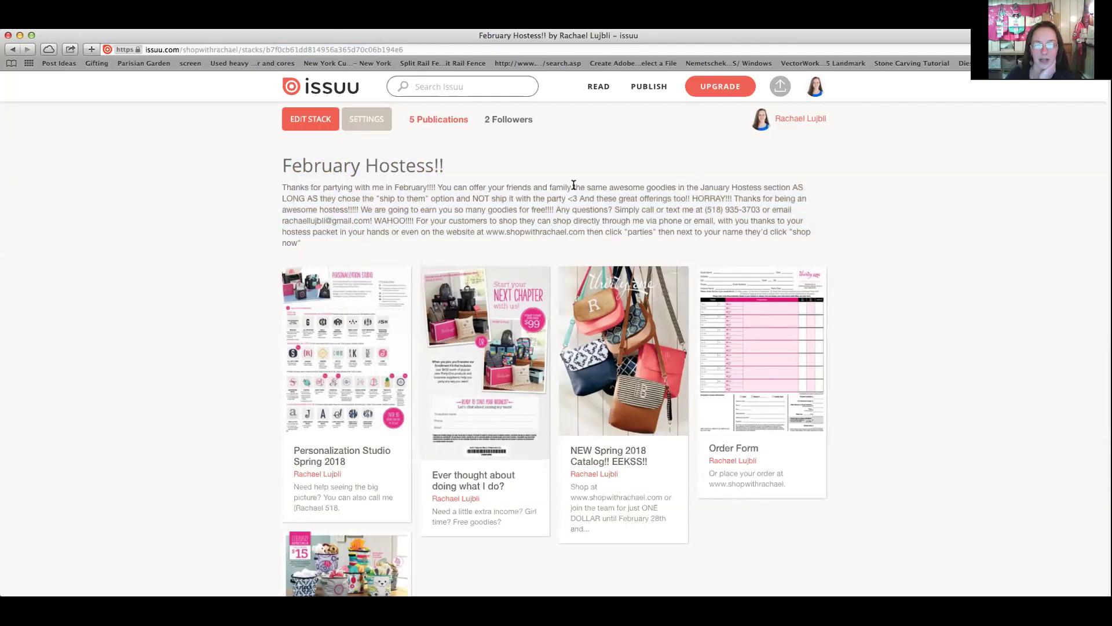
left_click_drag(571, 186, 796, 210)
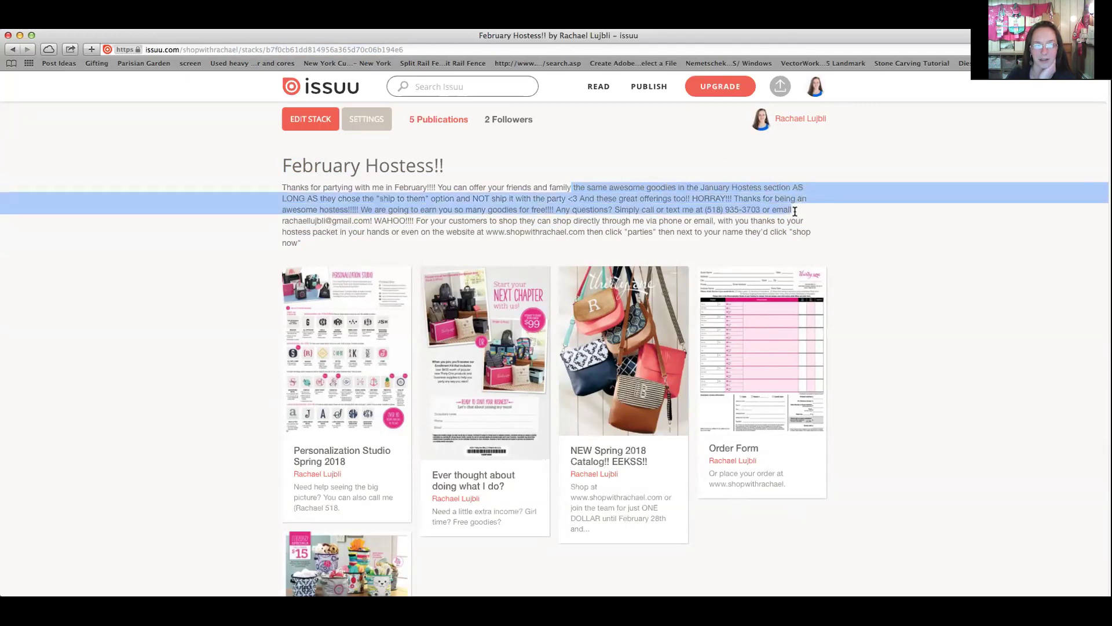
left_click(567, 199)
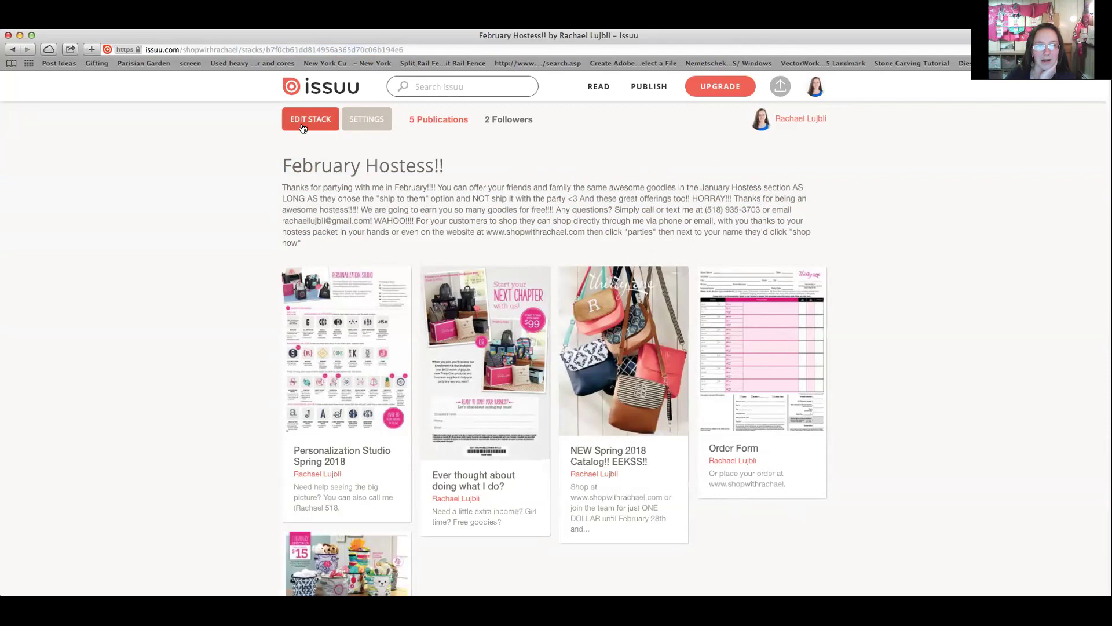
left_click(816, 88)
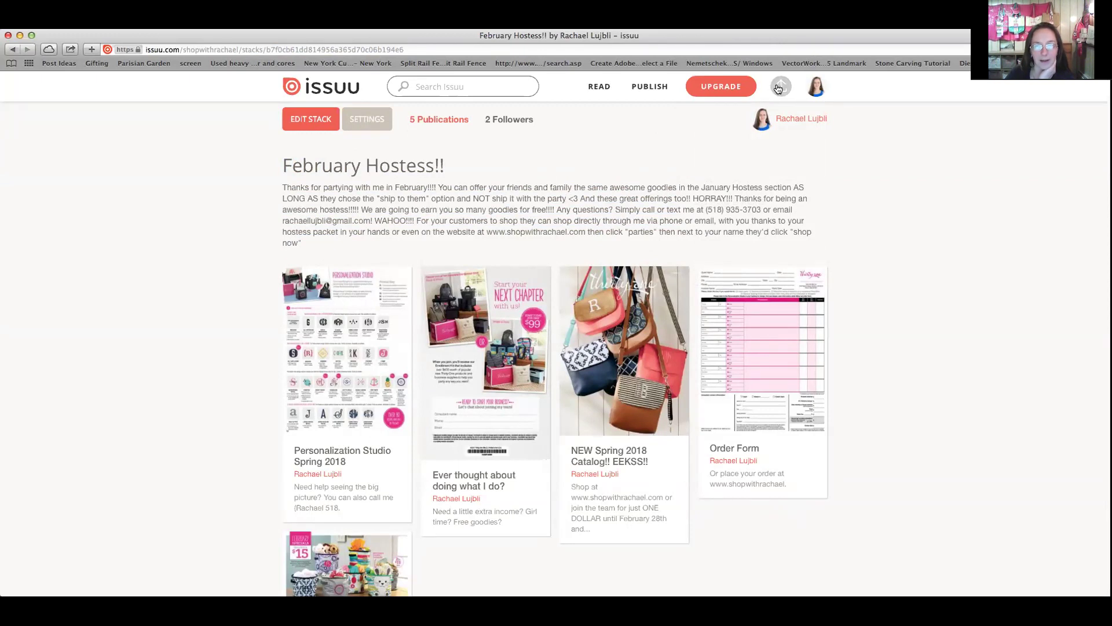
Start a new upload and choose retirementlist_us.pdf from the Desktop
left_click(780, 87)
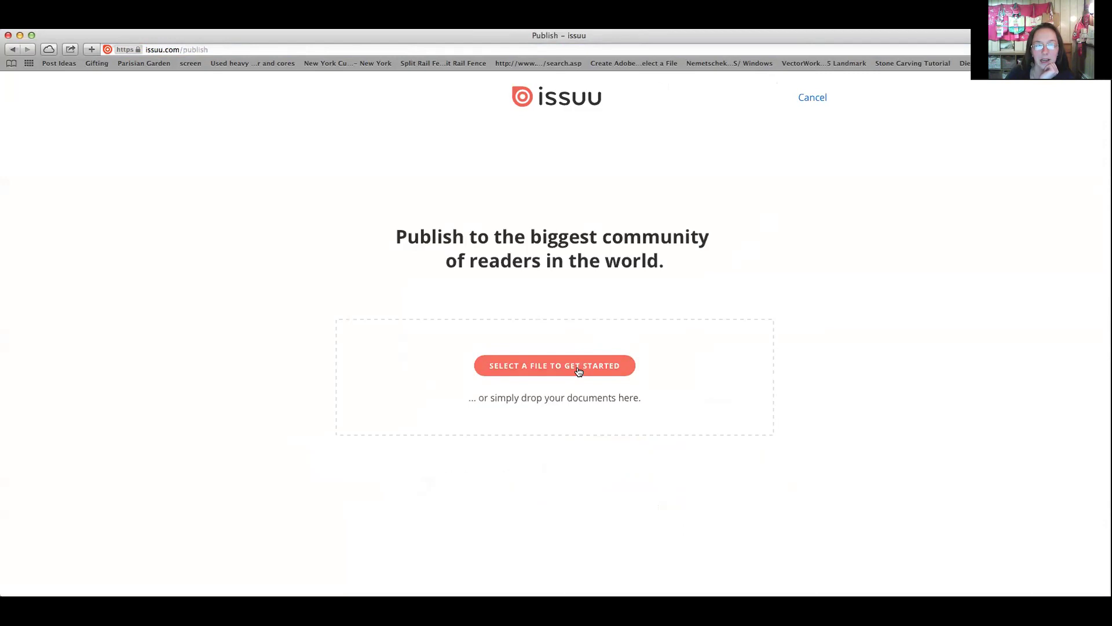
left_click(578, 371)
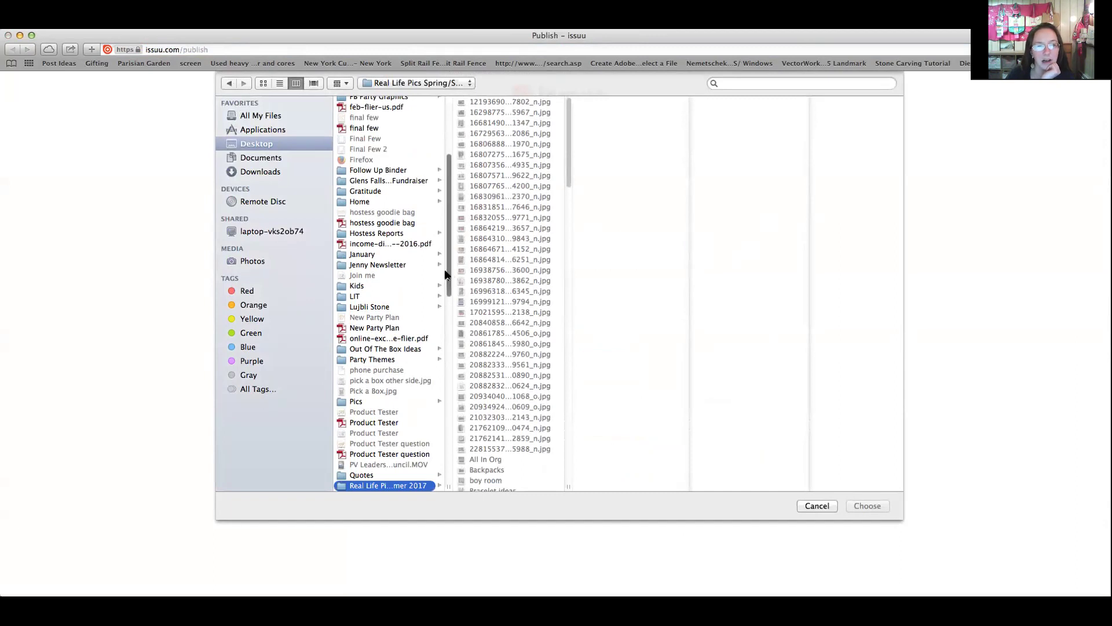
left_click_drag(449, 273, 447, 335)
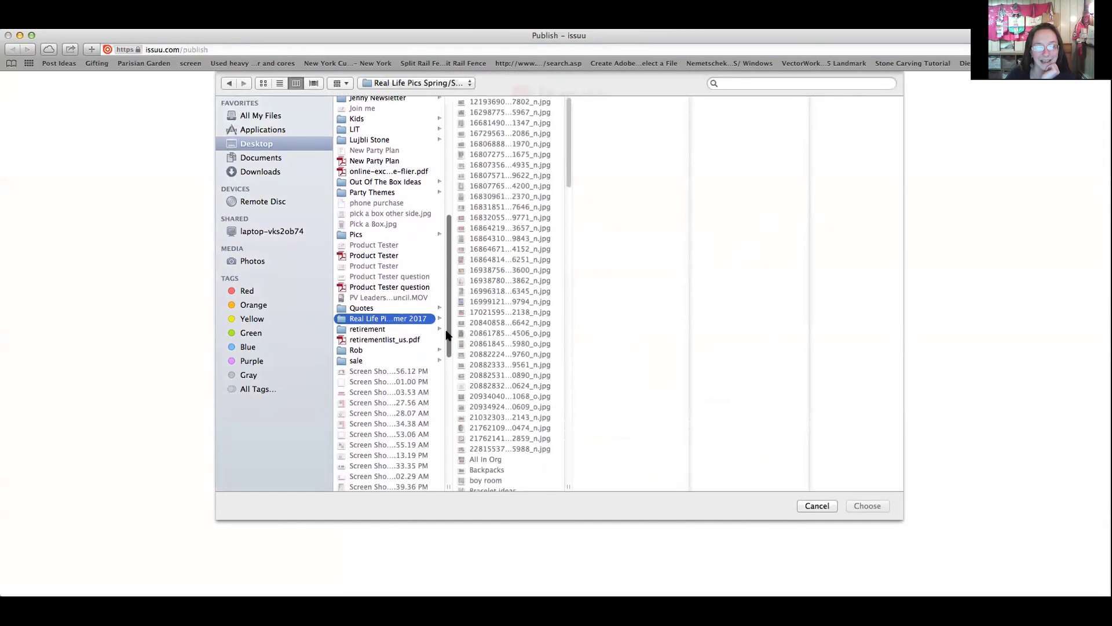
left_click(398, 341)
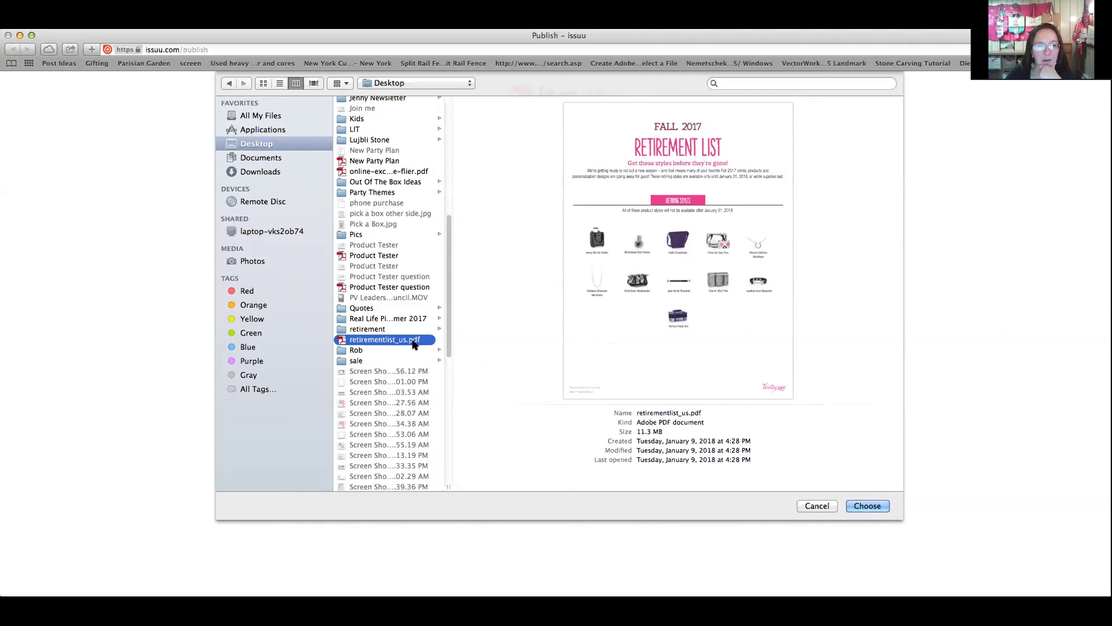
Confirm retirementlist_us.pdf in the file dialog so it uploads
left_click(871, 507)
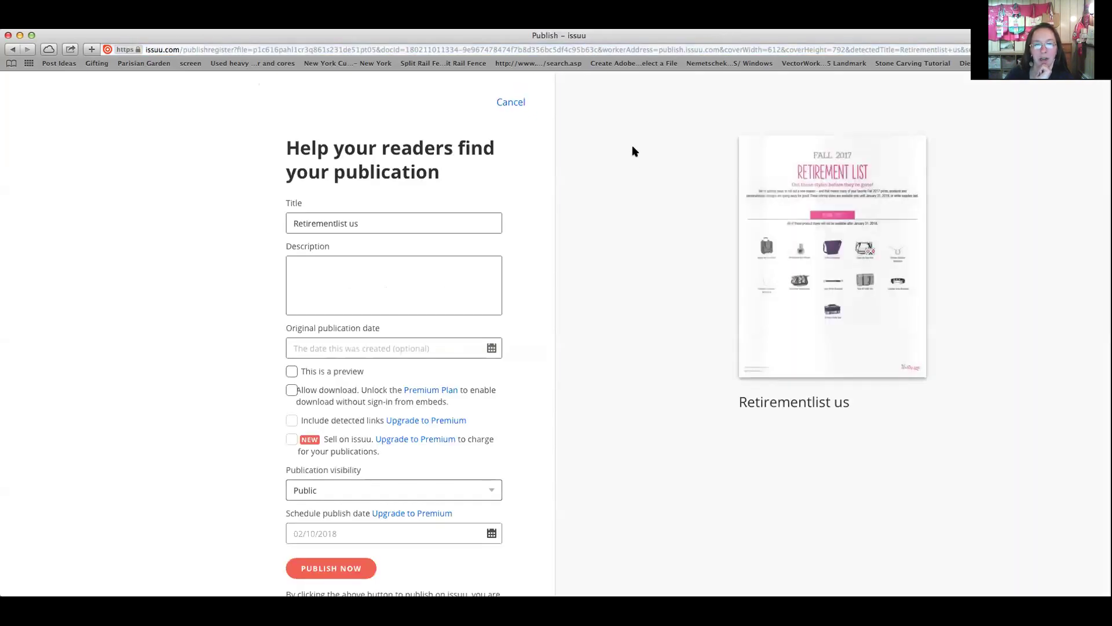
Retitle it 'Get it before it's GONE!!!' and write a January 31st sale description with the shop website
left_click(458, 218)
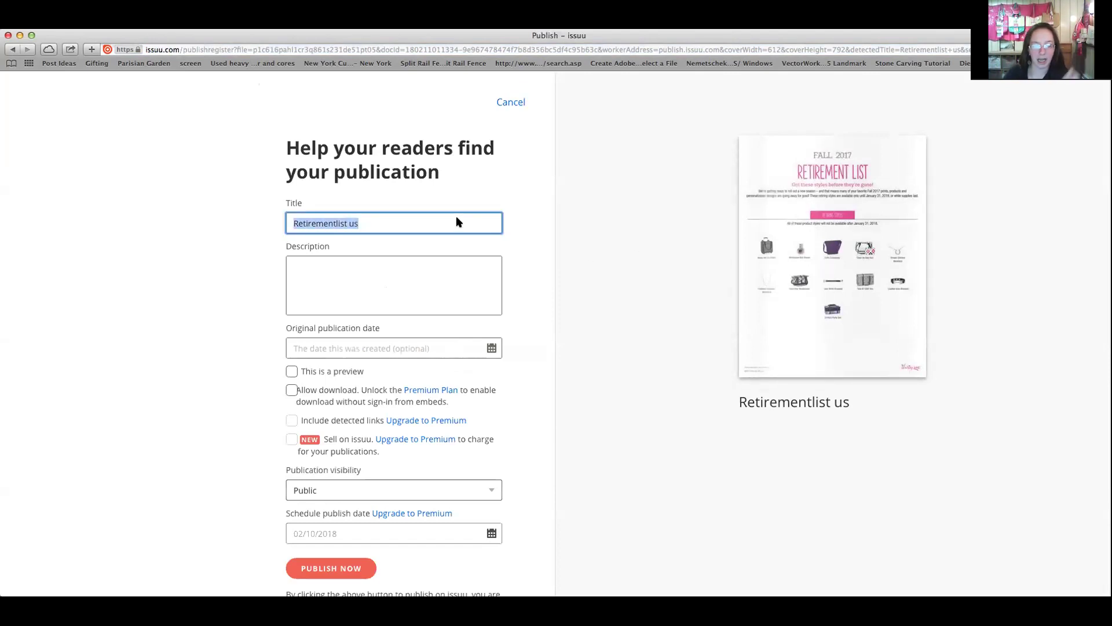
type("Ge")
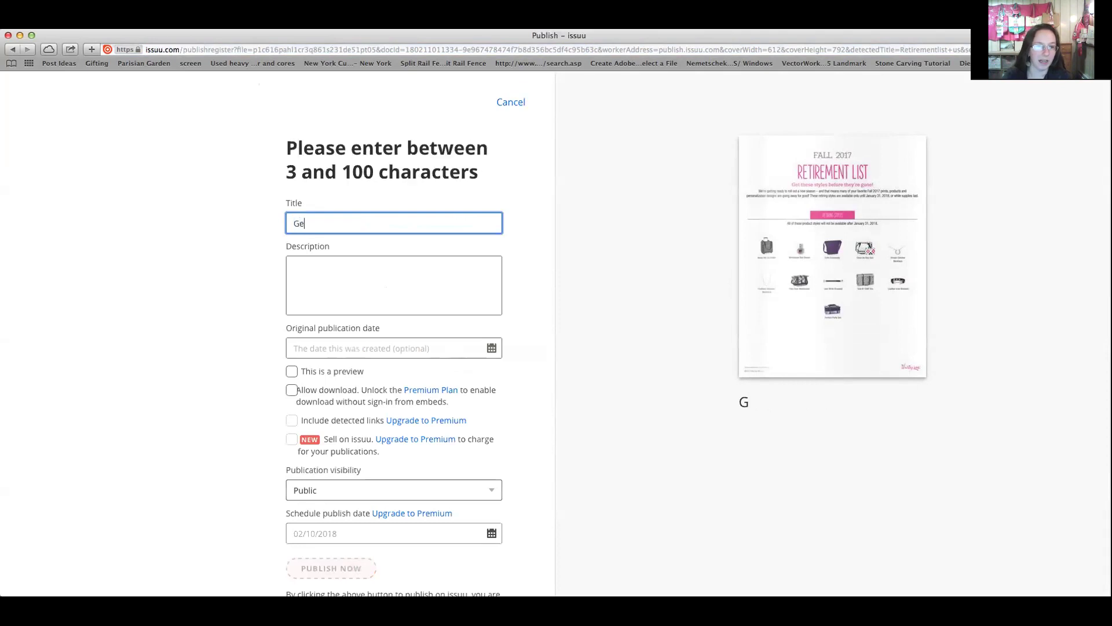
type("t it before")
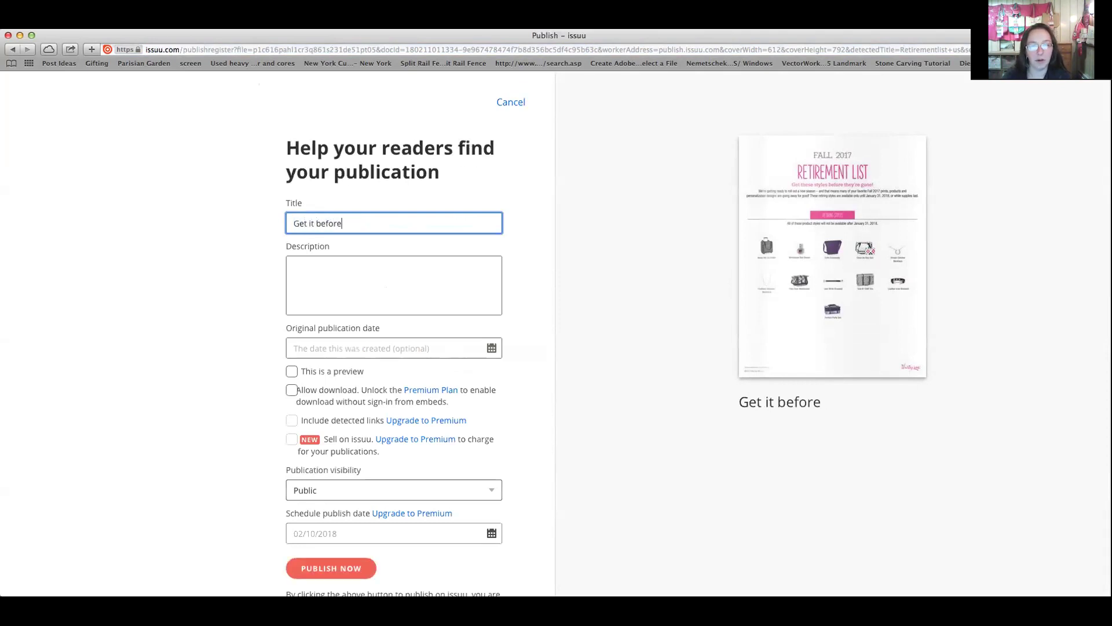
type(" it's GONE!!!")
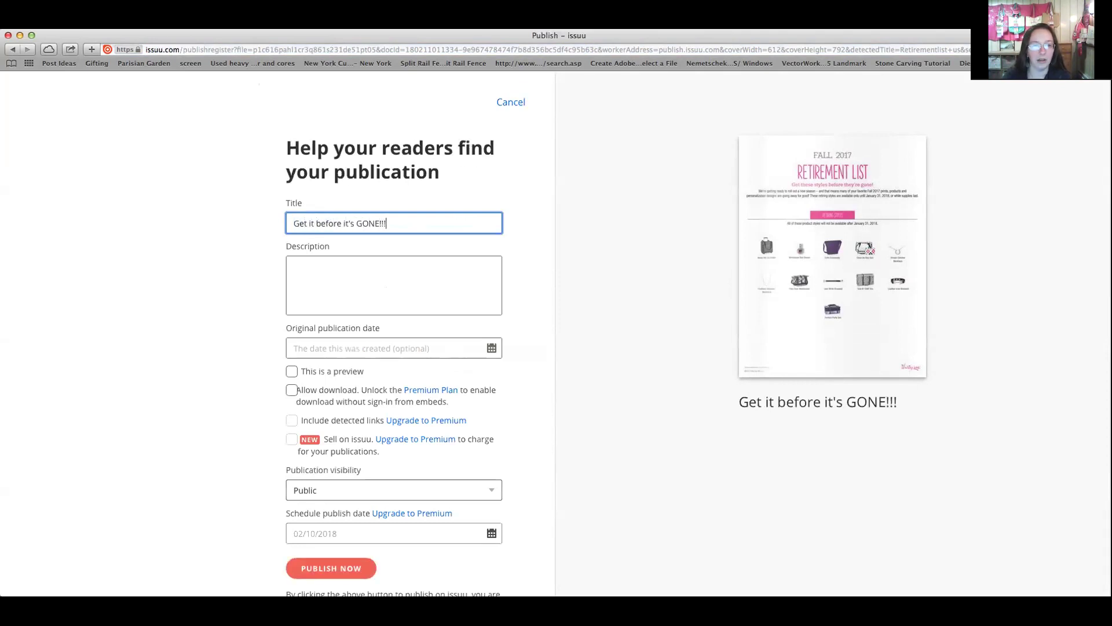
left_click(293, 268)
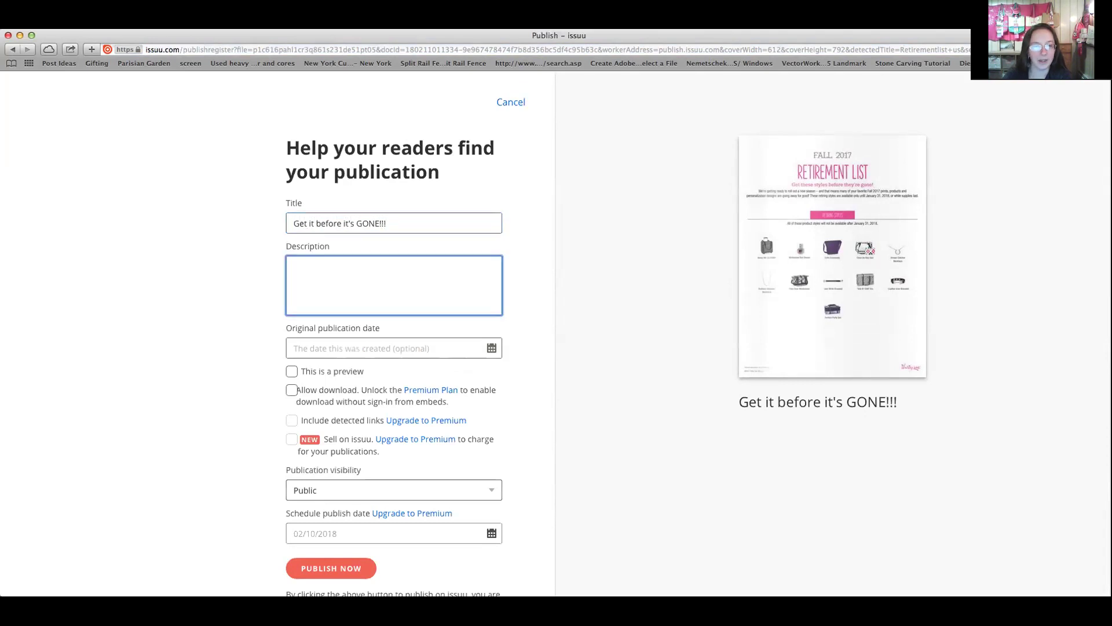
type("These items")
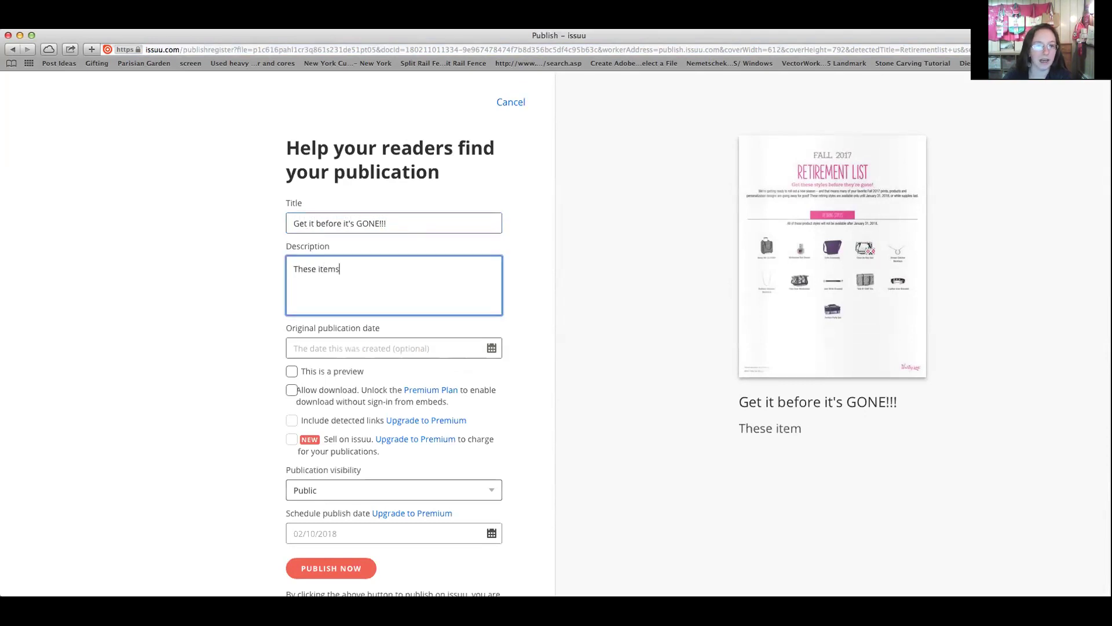
type(" are going AWA")
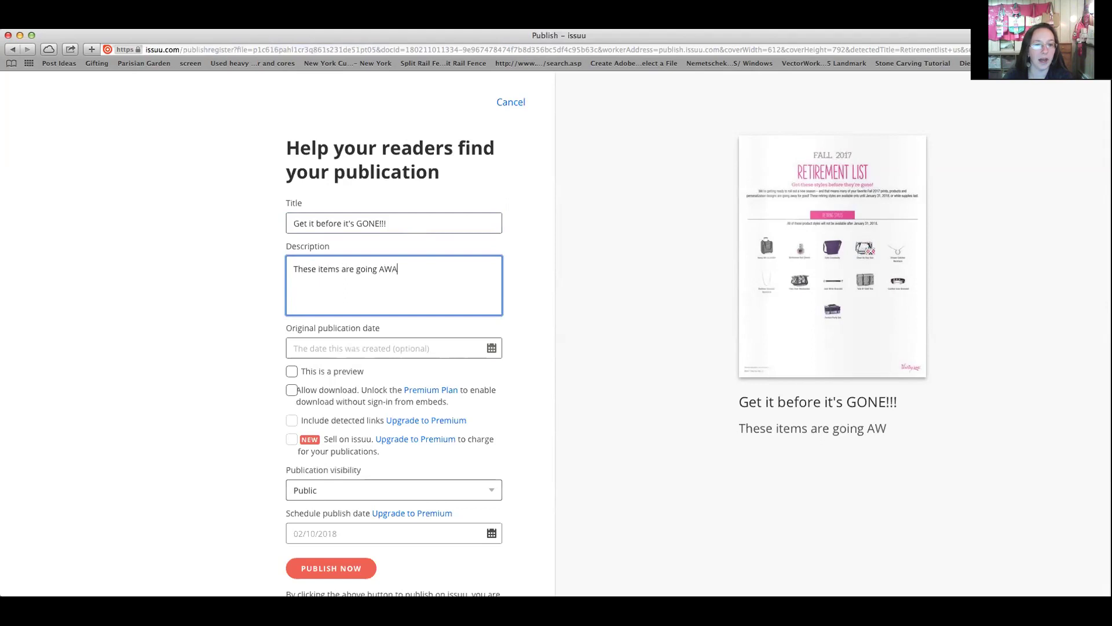
type("Y January 31st!!!!! G")
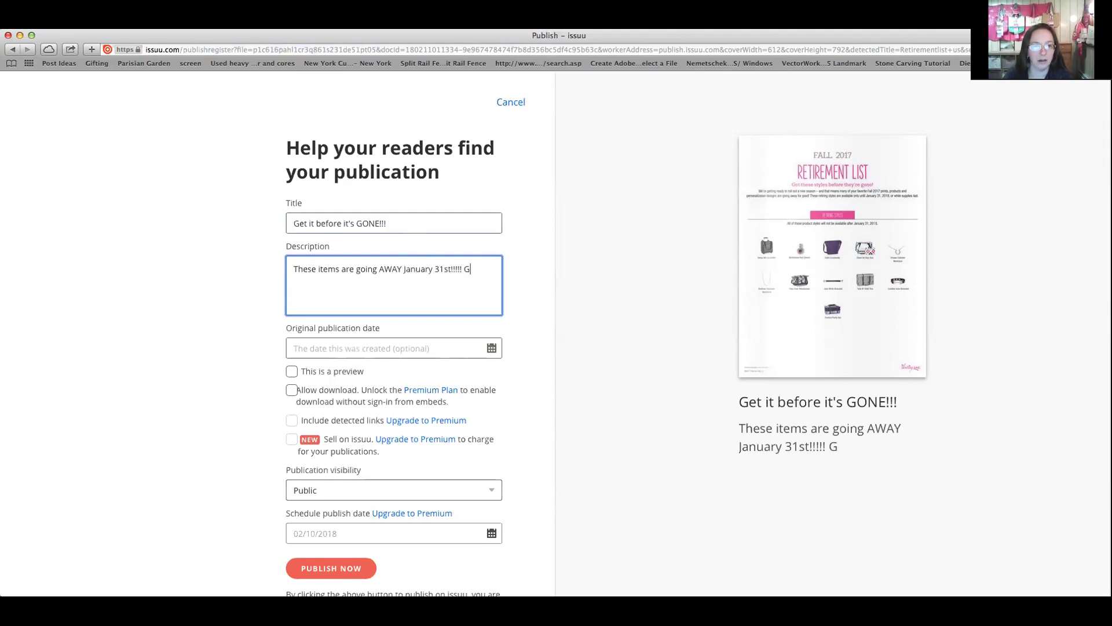
type("et them while they")
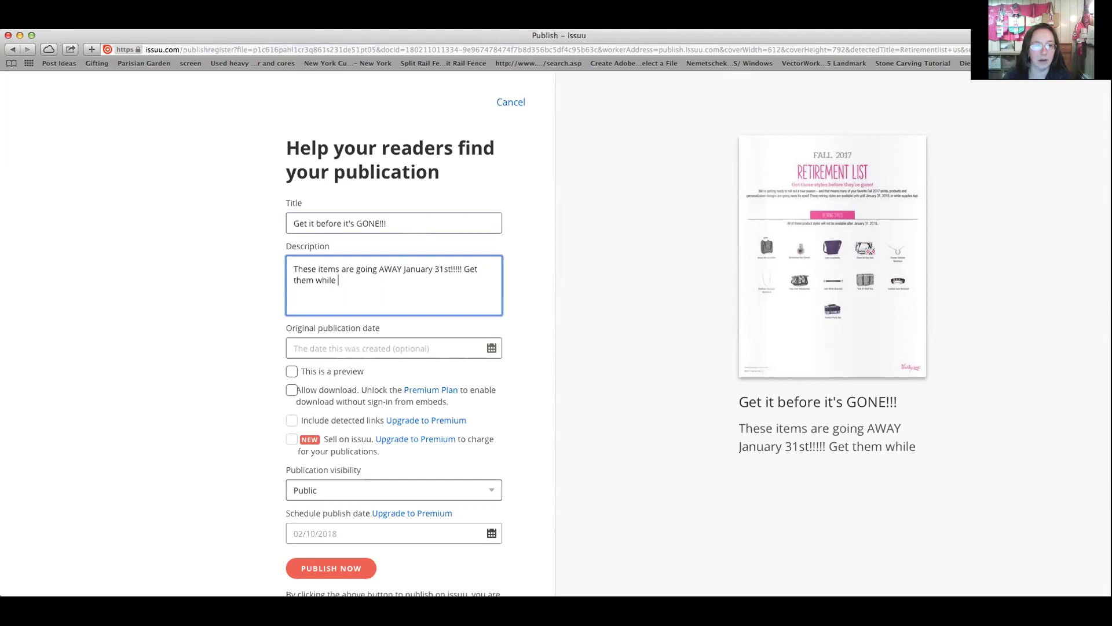
key("BackSpace")
key("BackSpace")
key("BackSpace")
key("BackSpace")
key("BackSpace")
key("BackSpace")
key("BackSpace")
key("BackSpace")
key("BackSpace")
key("BackSpace")
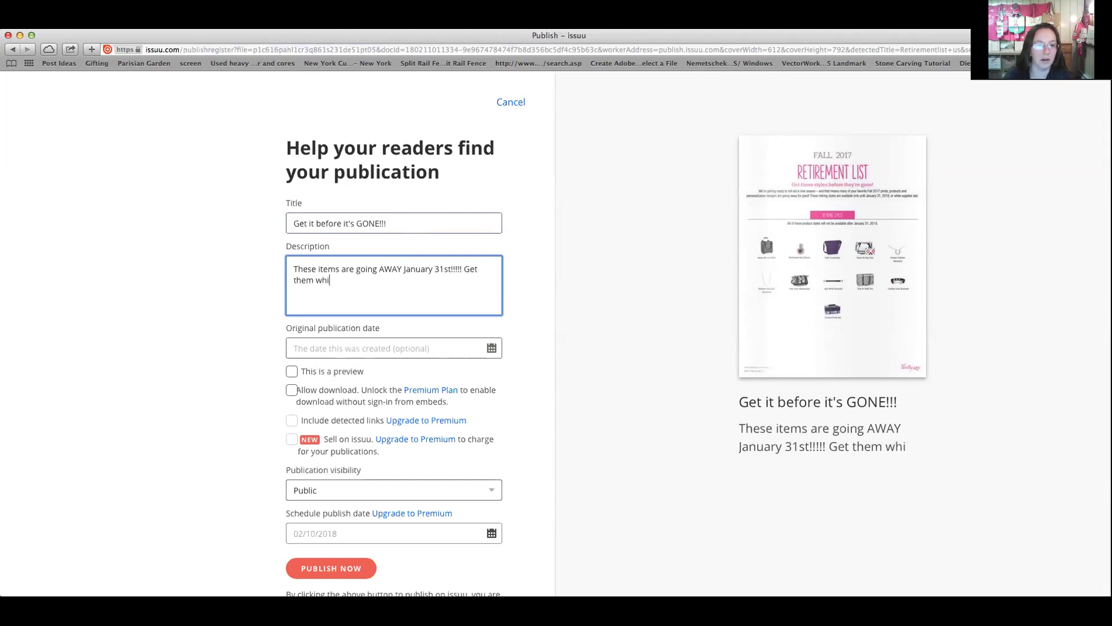
type("beofre they are gone!!!! ")
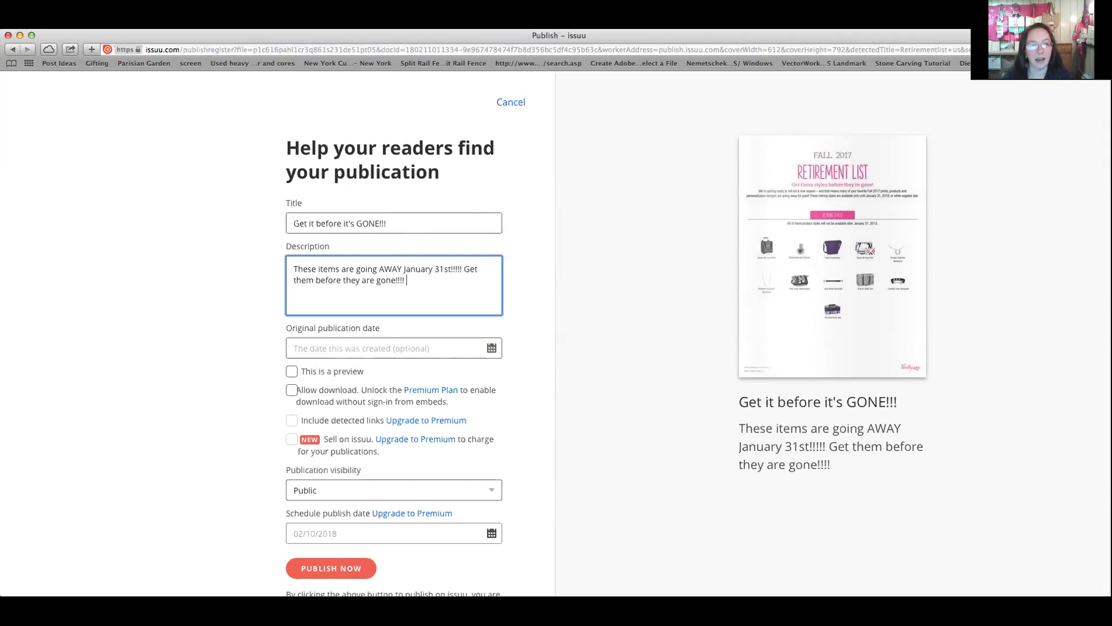
type("Shop at my website")
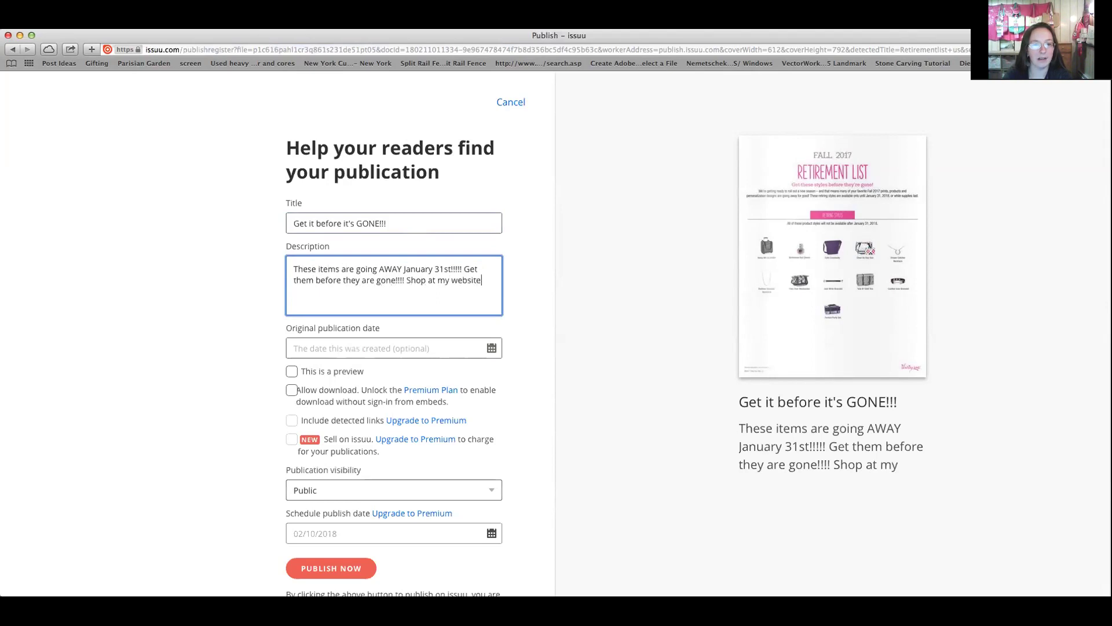
type(": www.s")
type("hopwithrachael.com or even")
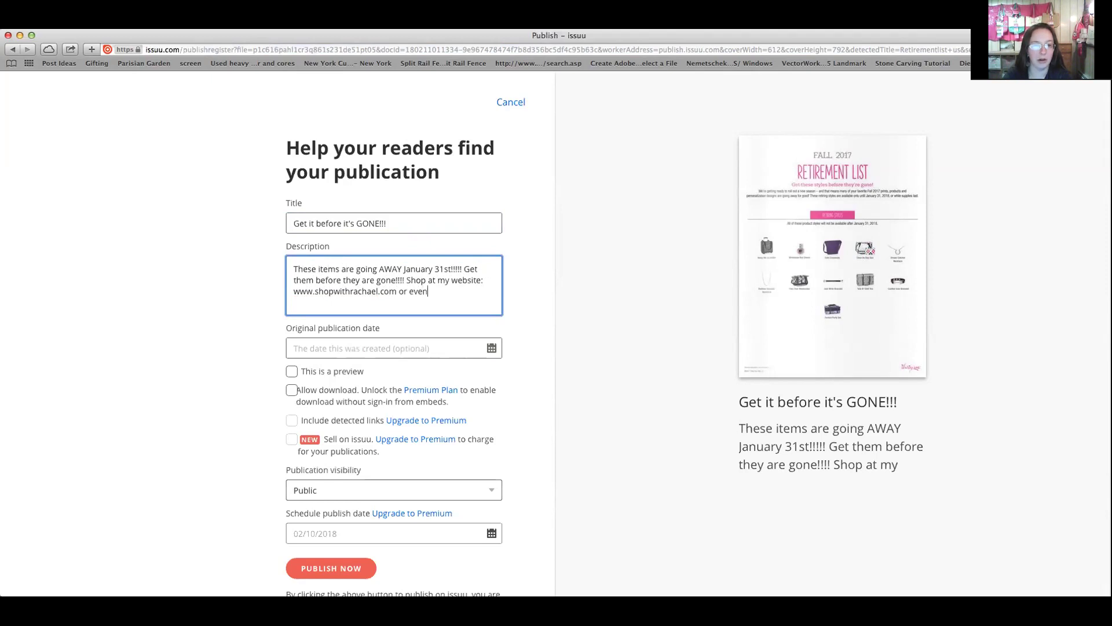
type(" call me at:")
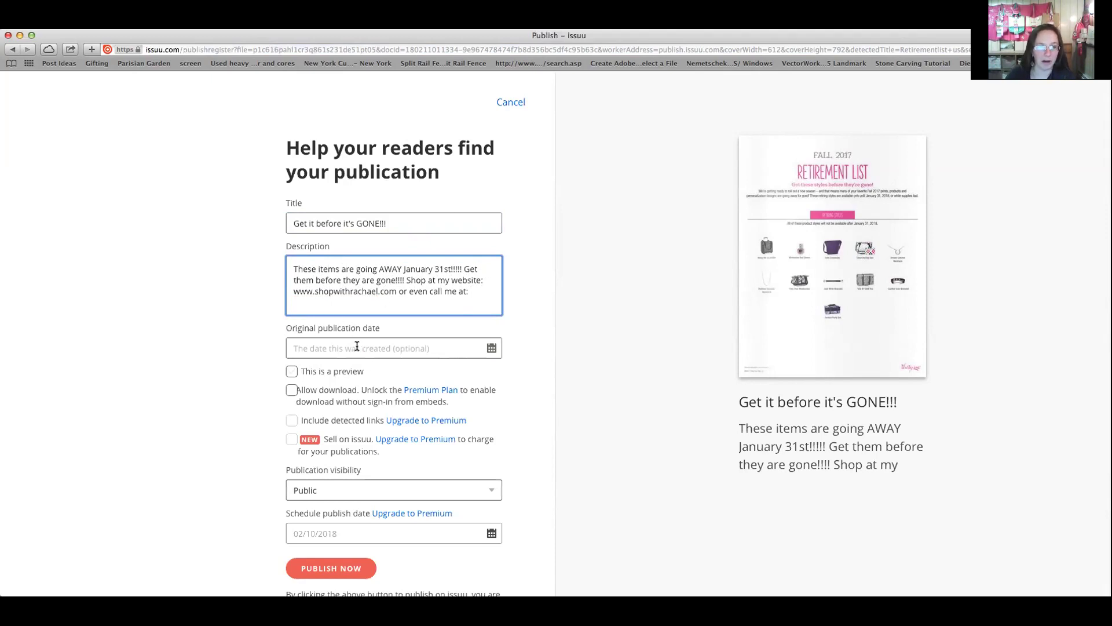
Allow downloads and publish it as a Promotion/Marketing publication
left_click(291, 392)
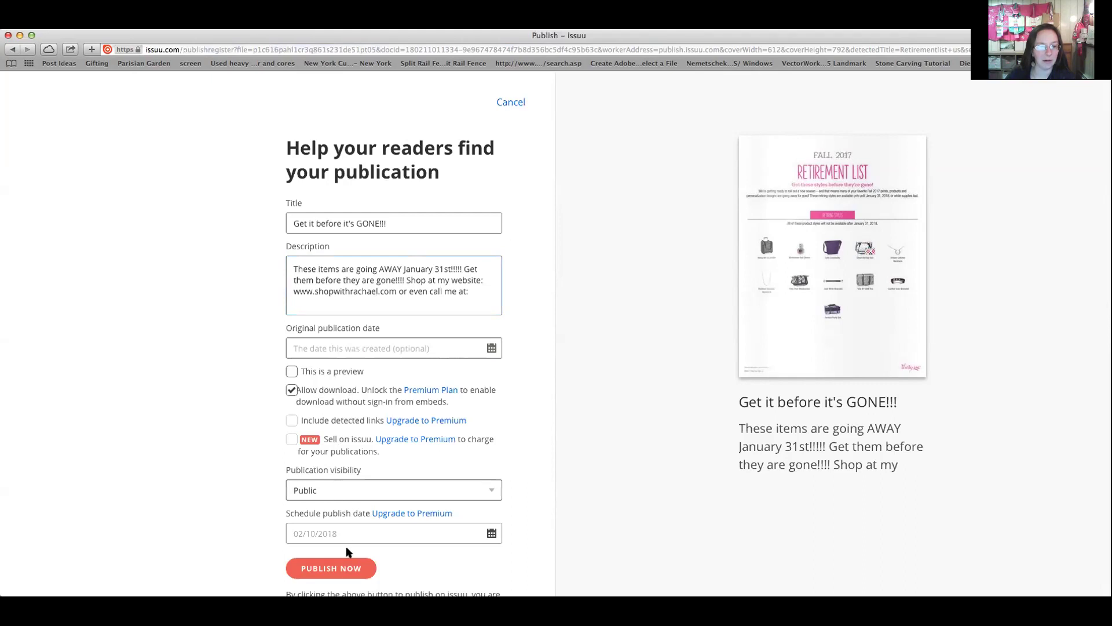
left_click(349, 574)
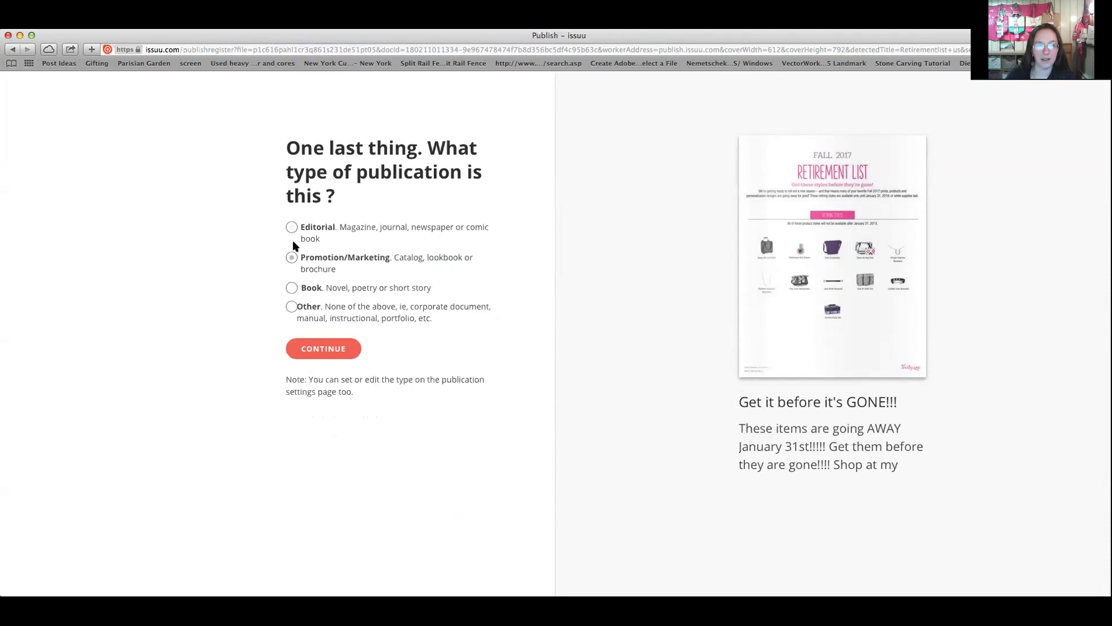
left_click(322, 348)
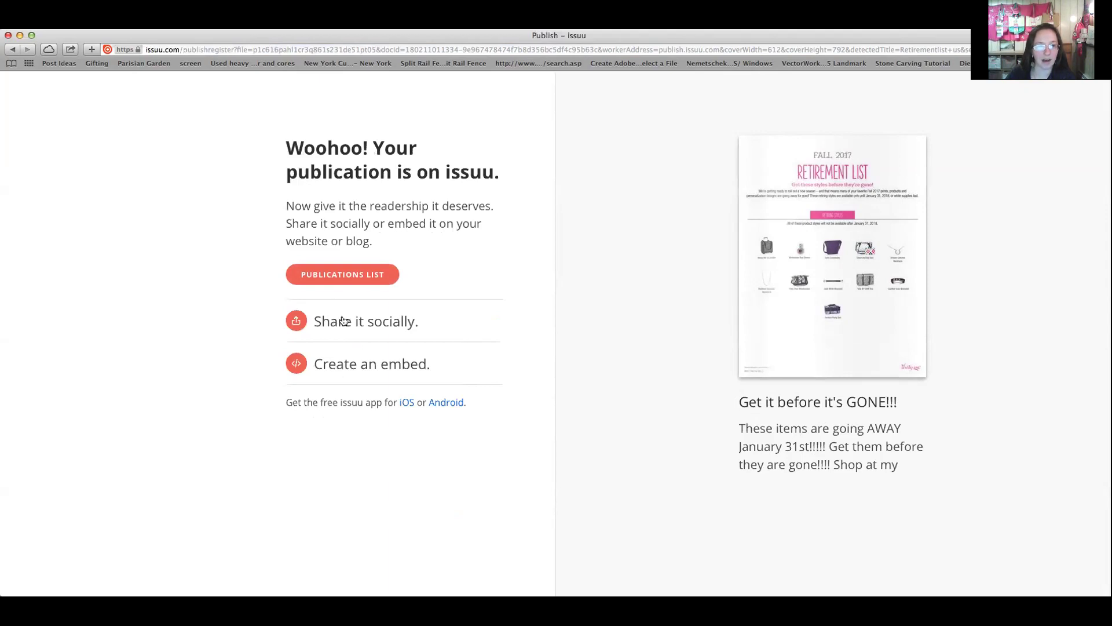
Go to the publications list and confirm 'Get it before it's GONE!!!' finished converting
left_click(342, 279)
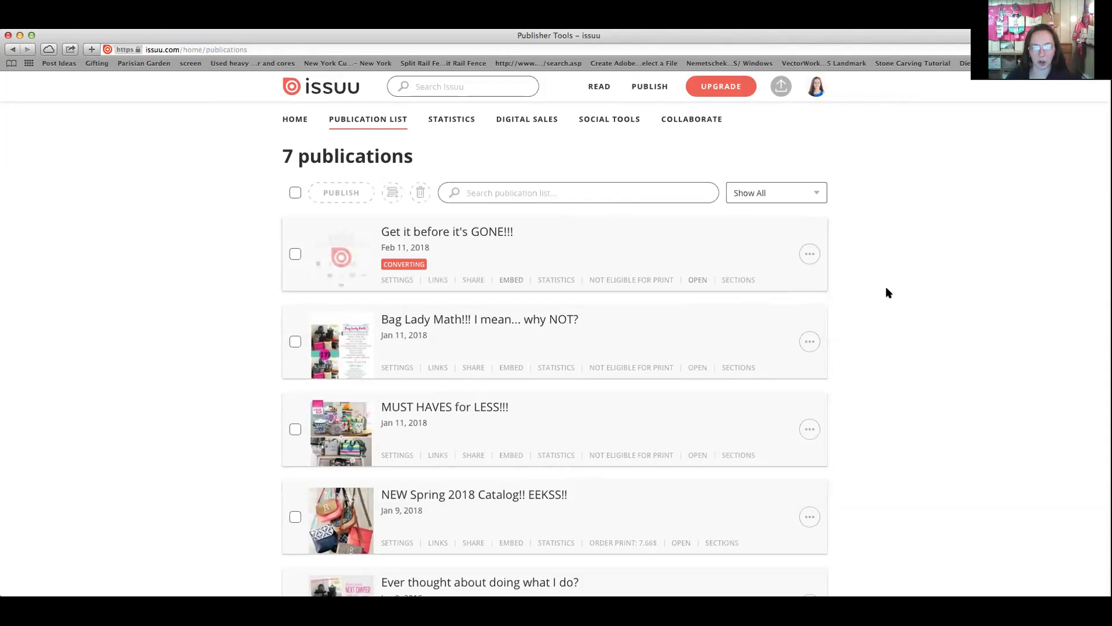
scroll(651, 273, "down", 5)
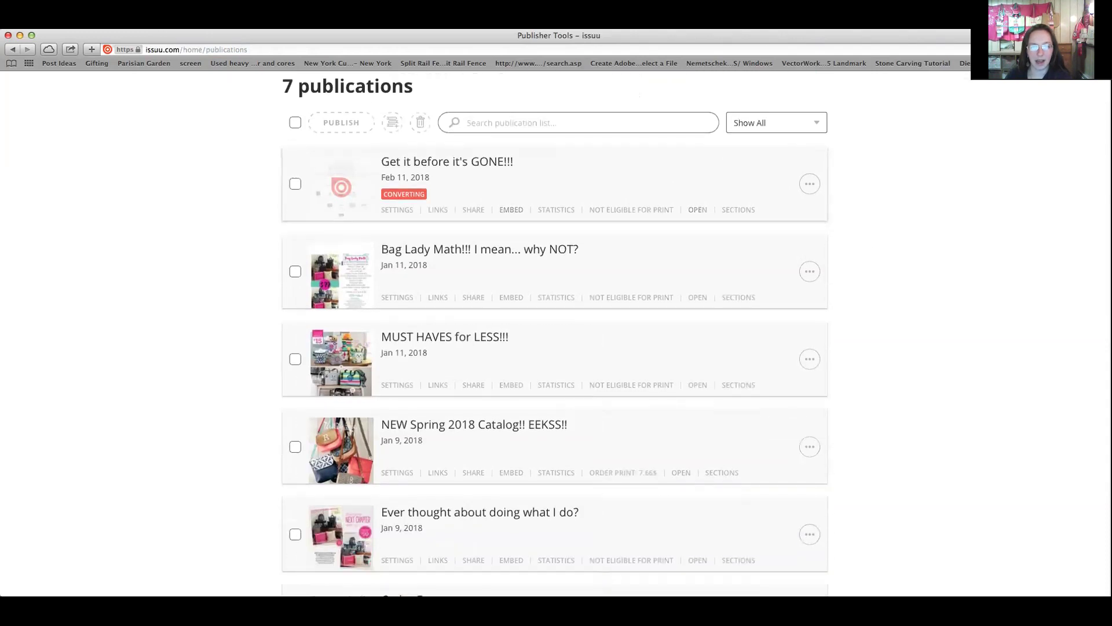
scroll(650, 325, "down", 7)
scroll(651, 324, "up", 3)
scroll(650, 324, "up", 8)
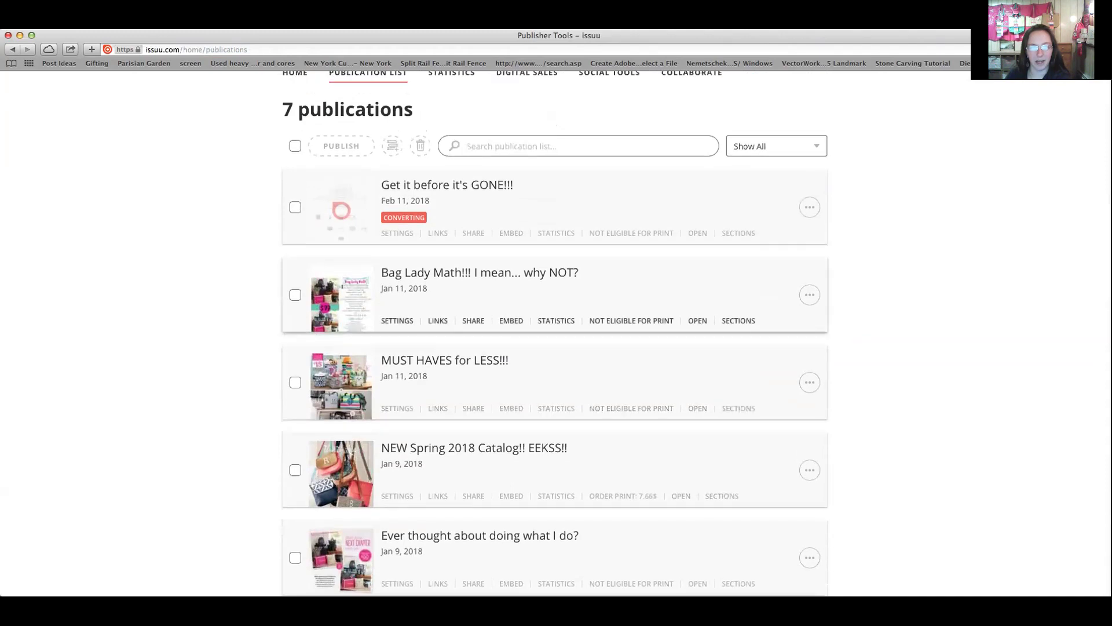
scroll(675, 308, "up", 1)
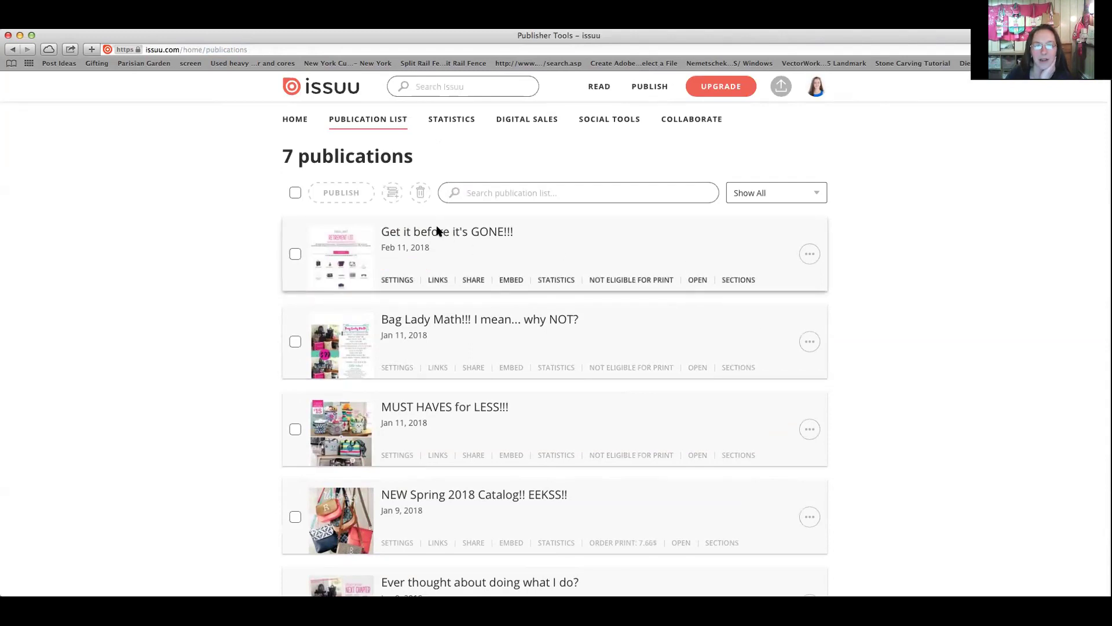
From the publication's menu, start a new stack titled 'RETIREMENT!!! GET IT BEFORE IT'S GONE!!!'
left_click(809, 253)
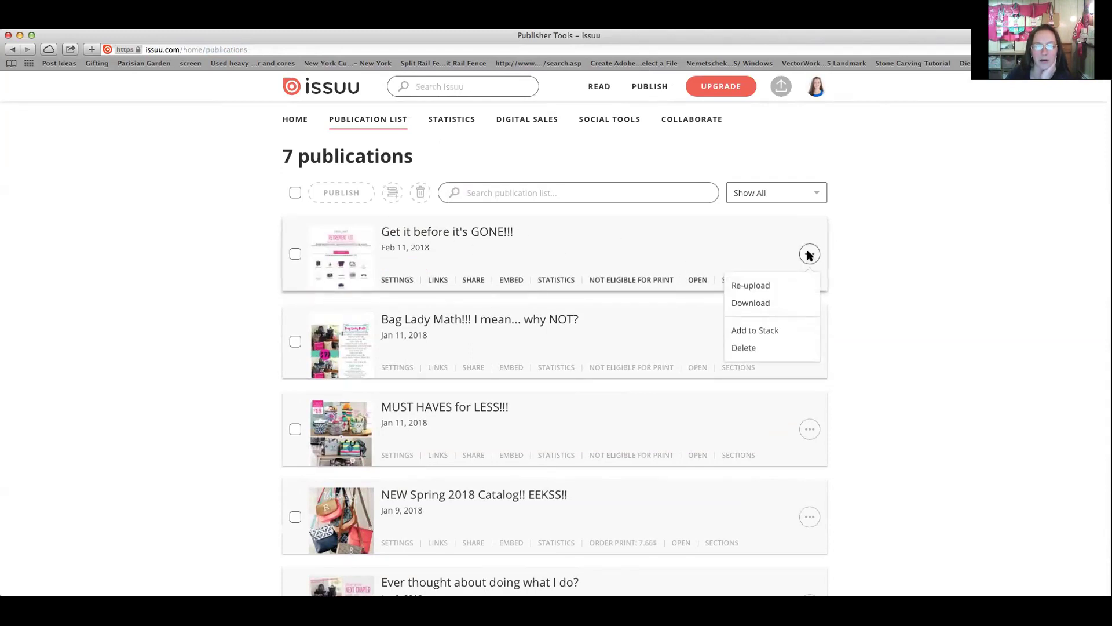
left_click(769, 328)
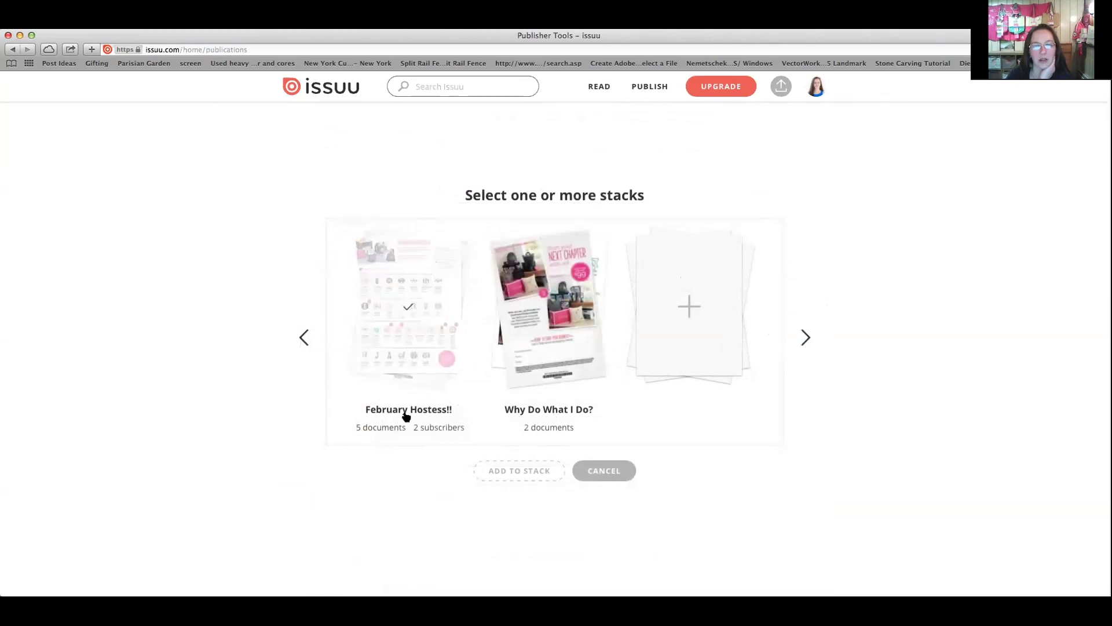
left_click(687, 308)
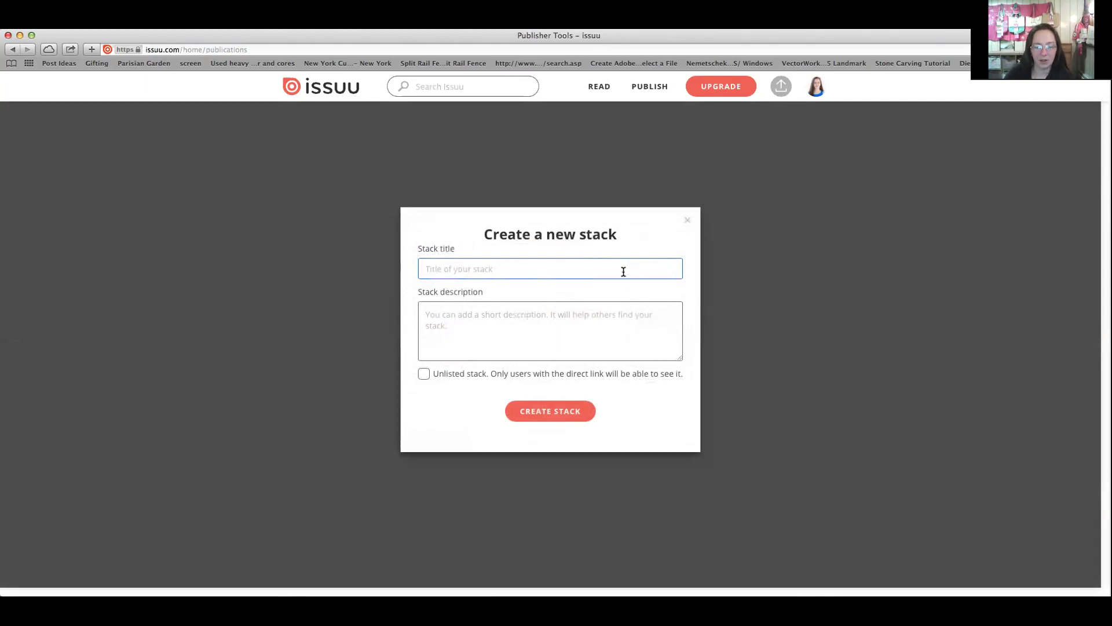
type("RETIREMENT!!!")
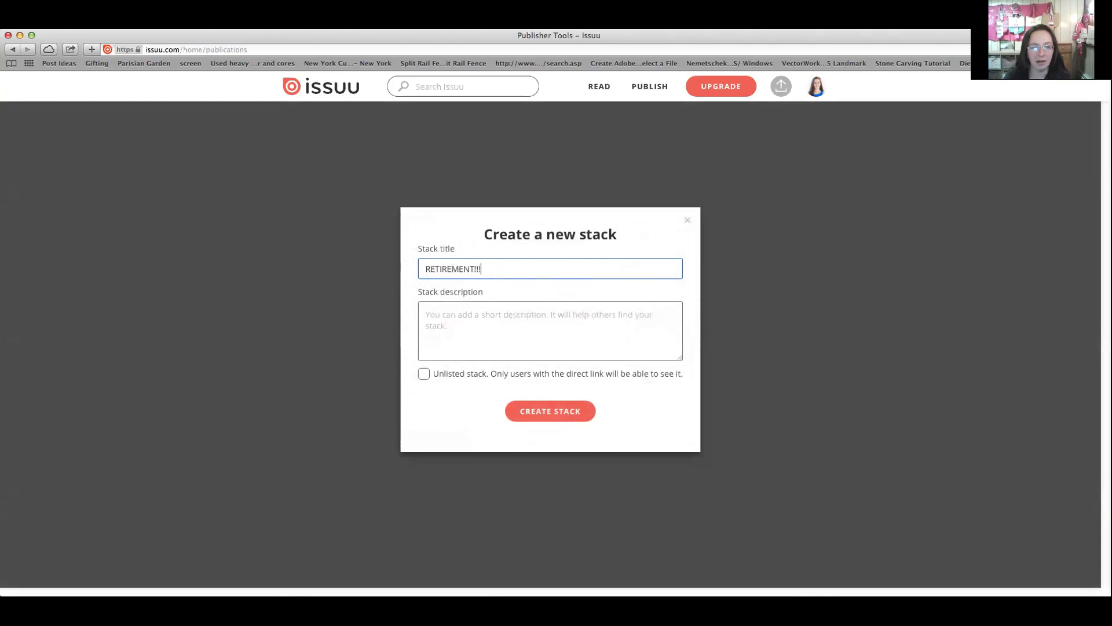
type(" GET IT BEFO")
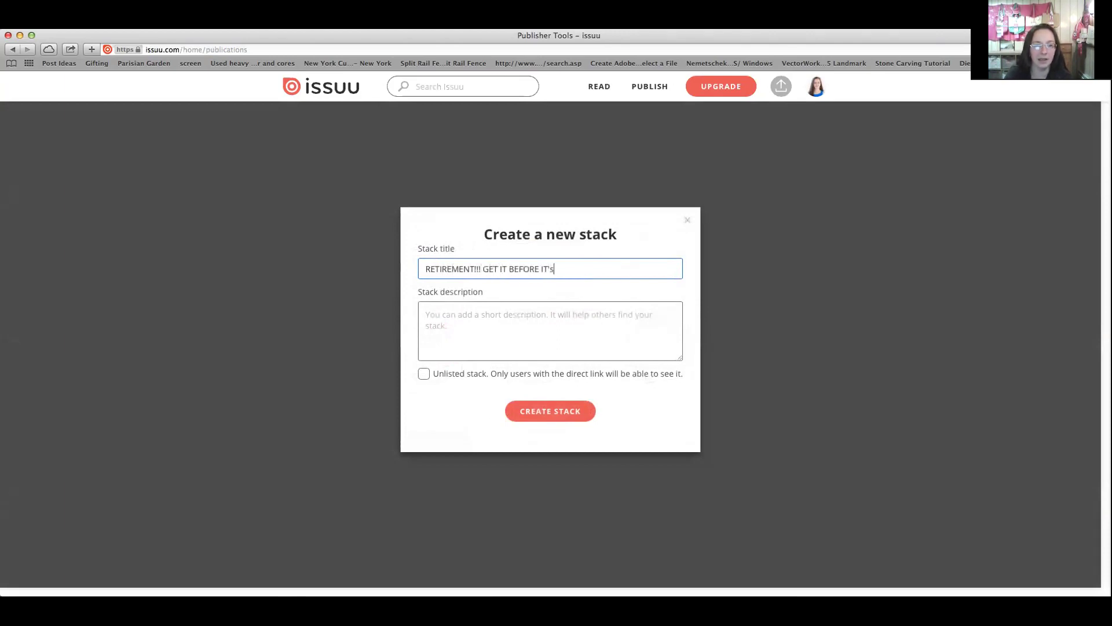
type("RE IT'S GONE!!!!")
Reuse the title as the stack description, create the stack and add the publication
left_click(426, 314)
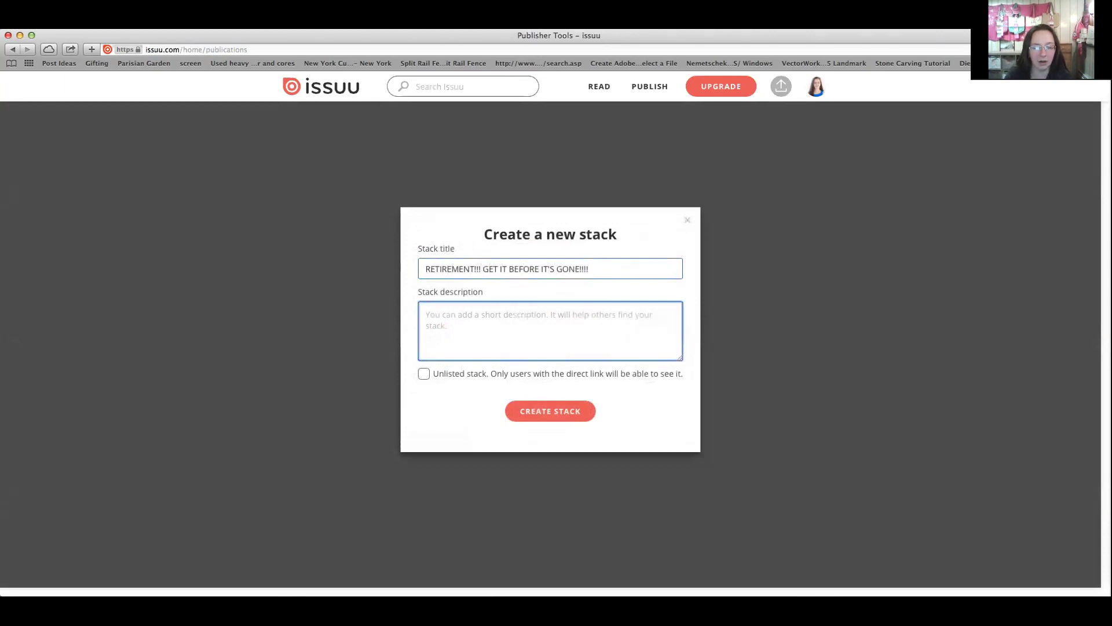
left_click(574, 264)
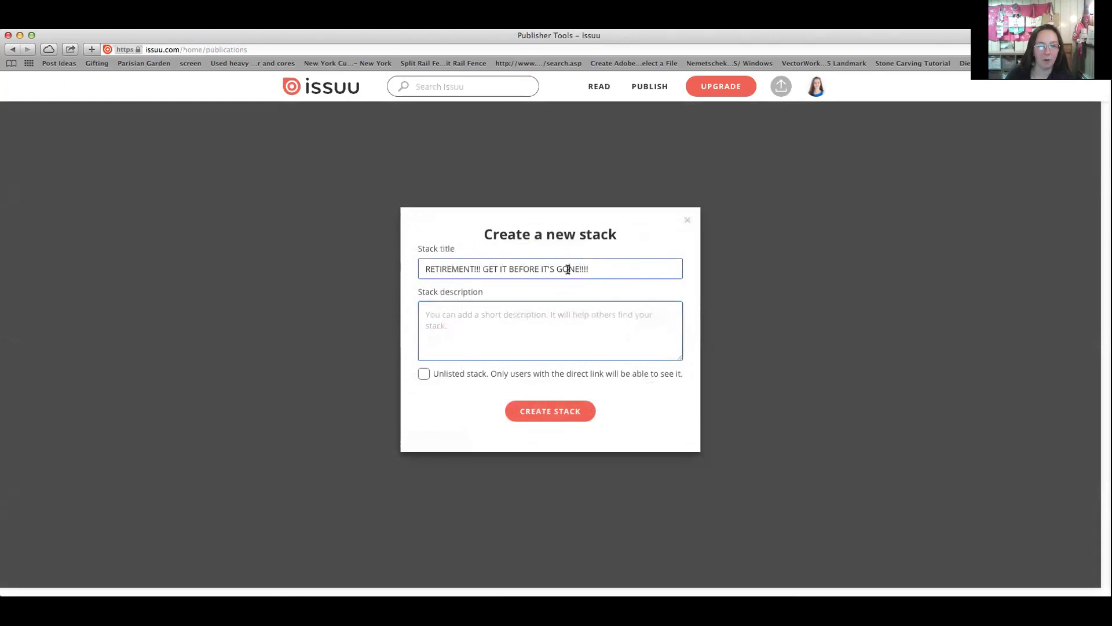
triple_click(567, 269)
key("super+c")
left_click(560, 316)
key("super+v")
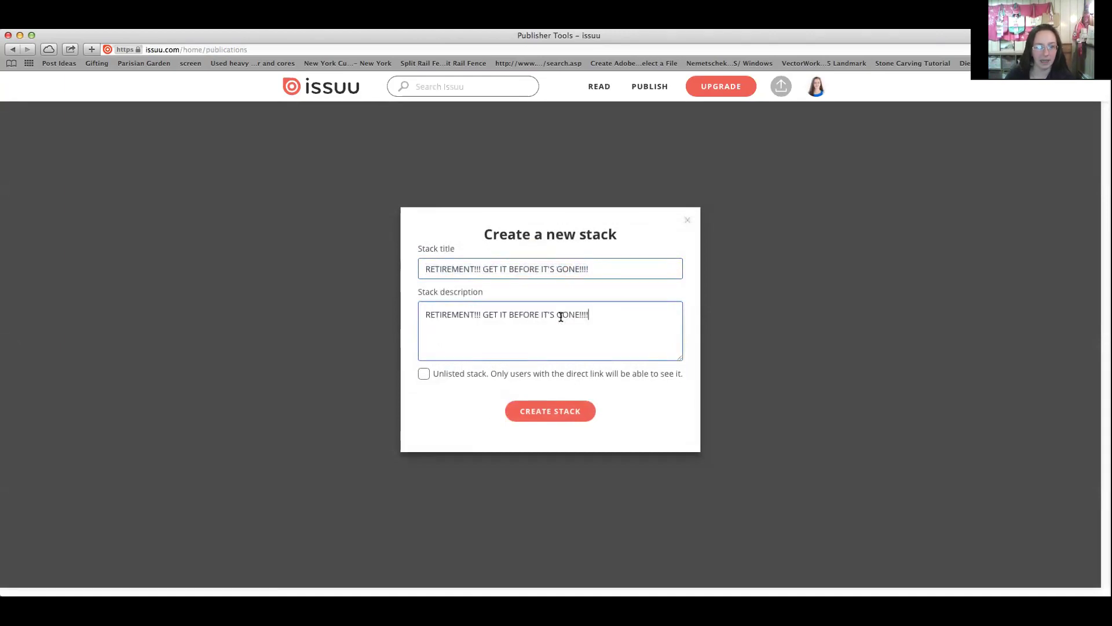
left_click(555, 413)
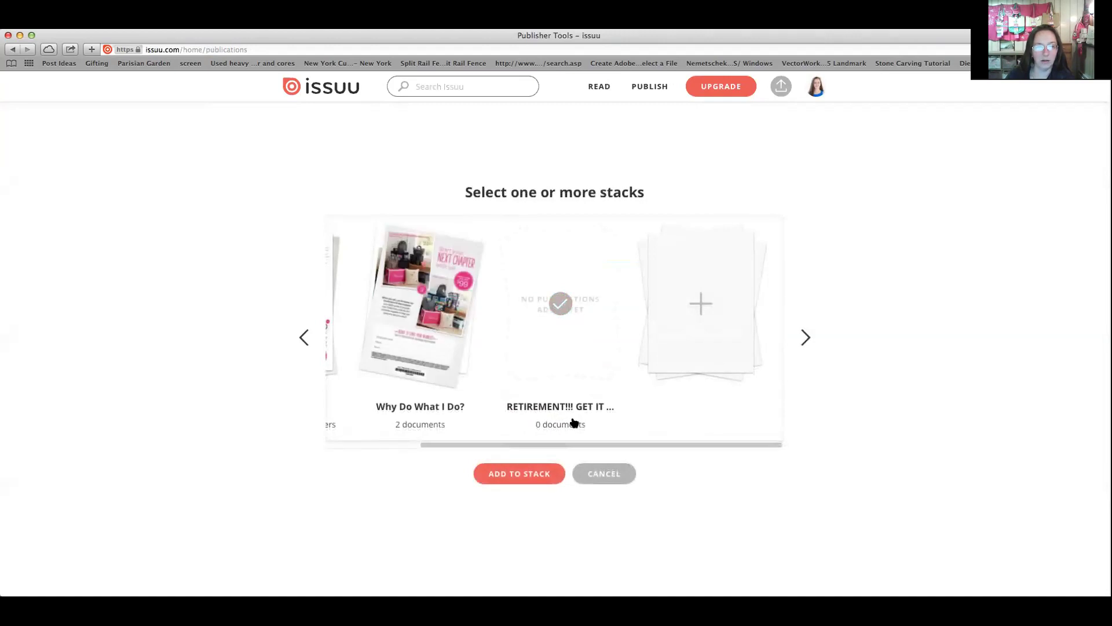
left_click(544, 473)
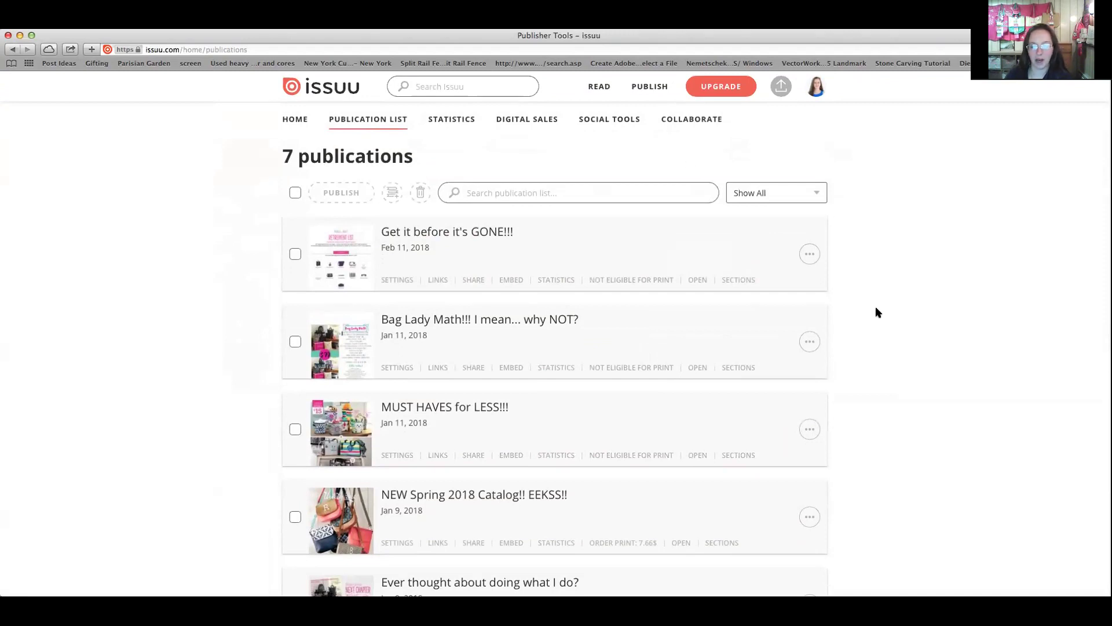
Show the public profile's Stacks tab, now listing the new RETIREMENT!!! stack
left_click(817, 87)
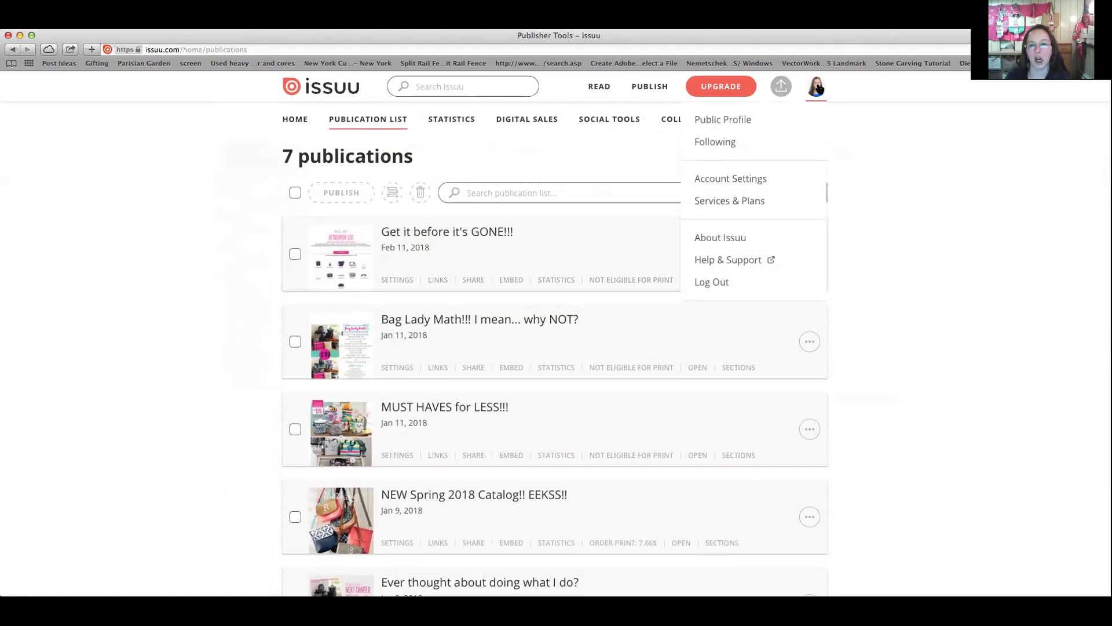
left_click(760, 119)
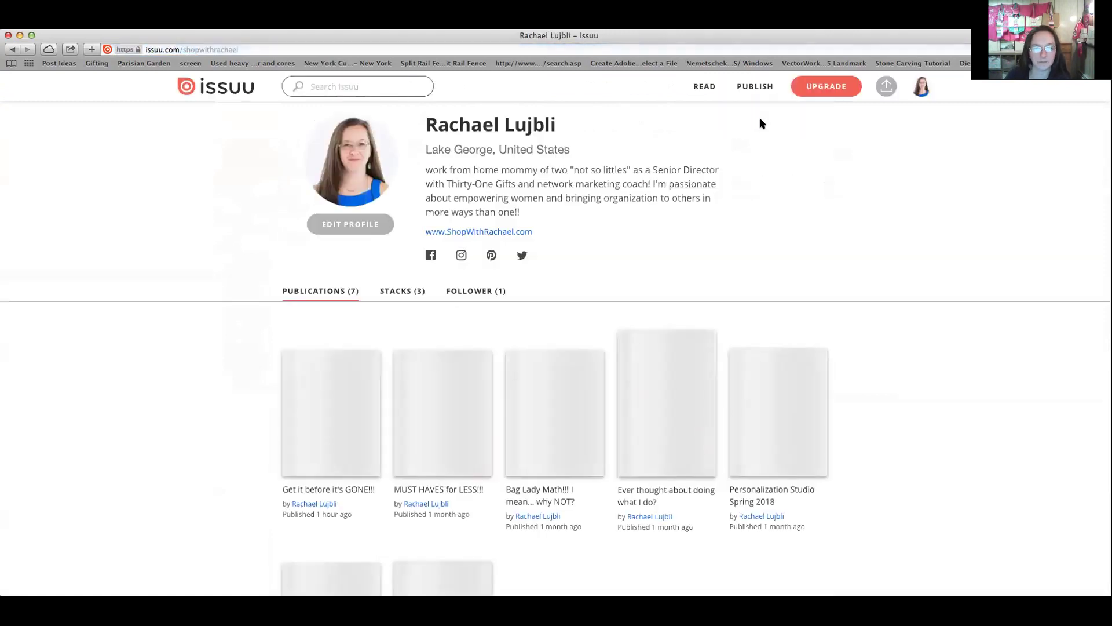
scroll(544, 220, "down", 5)
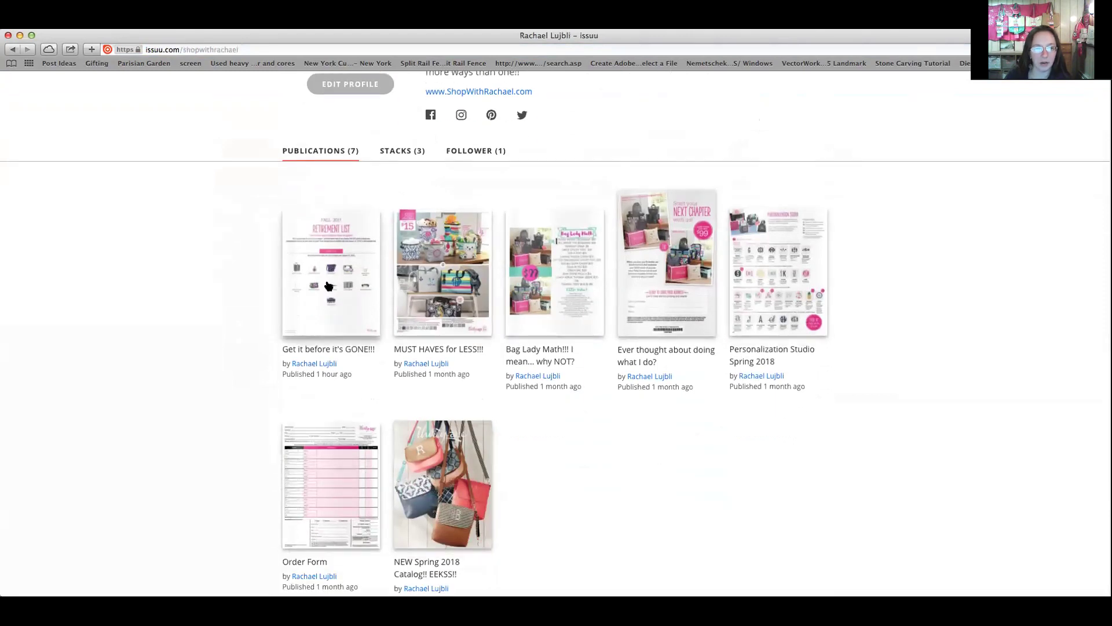
left_click(407, 152)
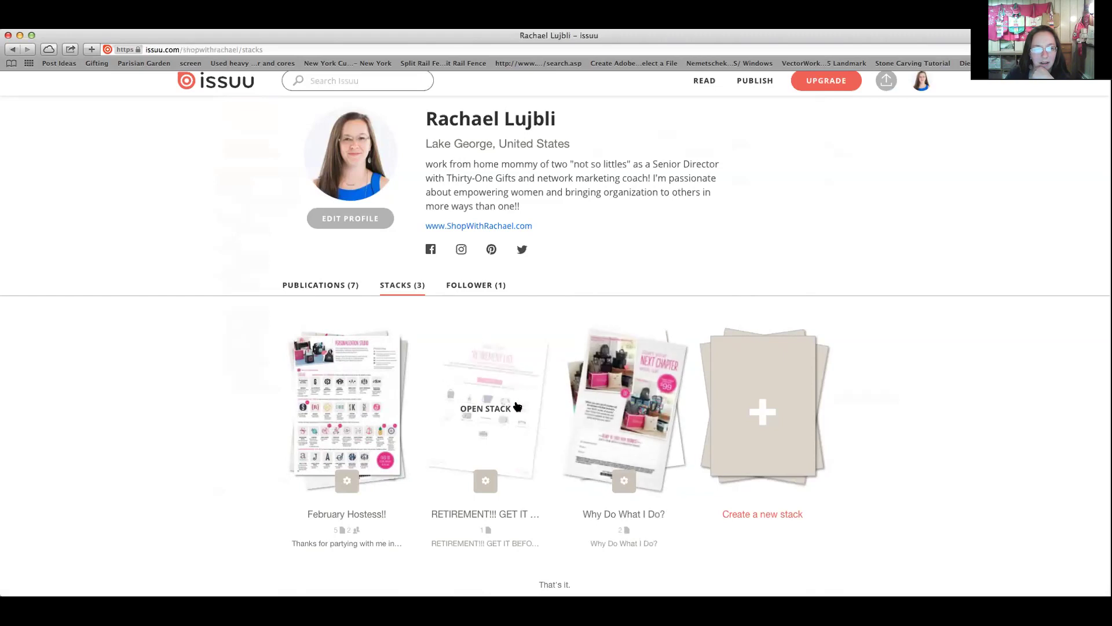
Delete the RETIREMENT!!! stack from its settings
left_click(483, 486)
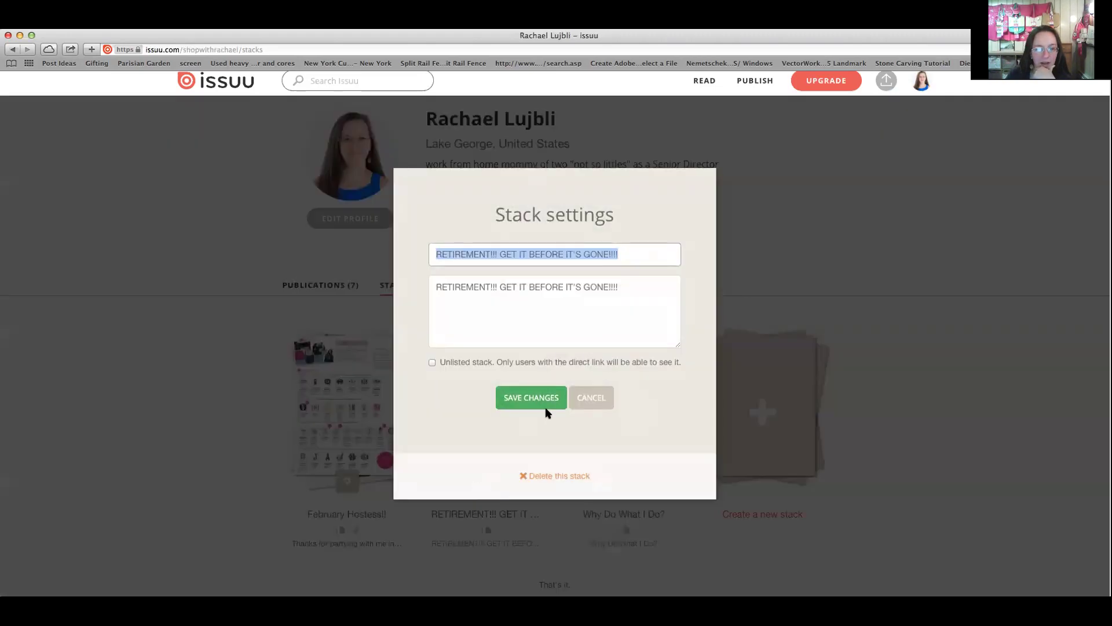
left_click(554, 474)
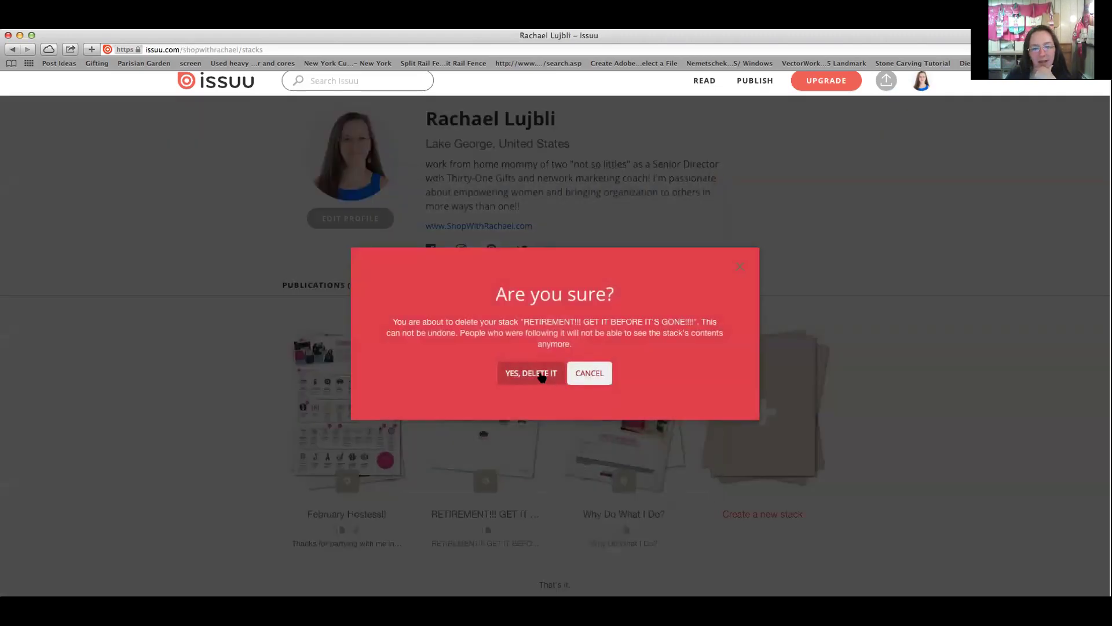
left_click(540, 377)
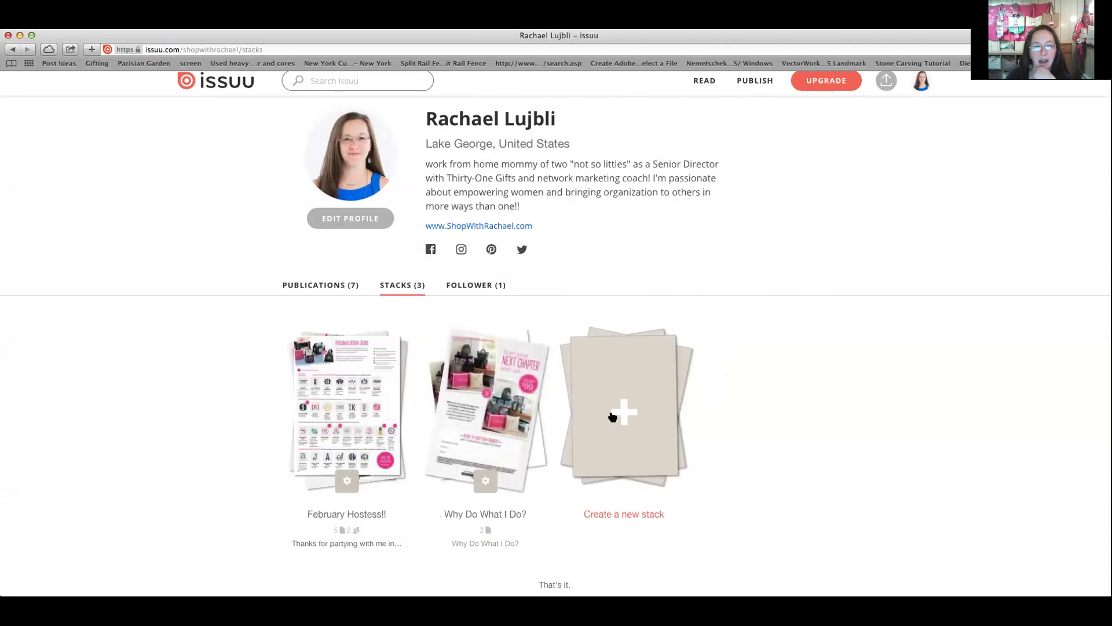
Open February Hostess!!, select its description paragraph, then return to the public profile
left_click(355, 513)
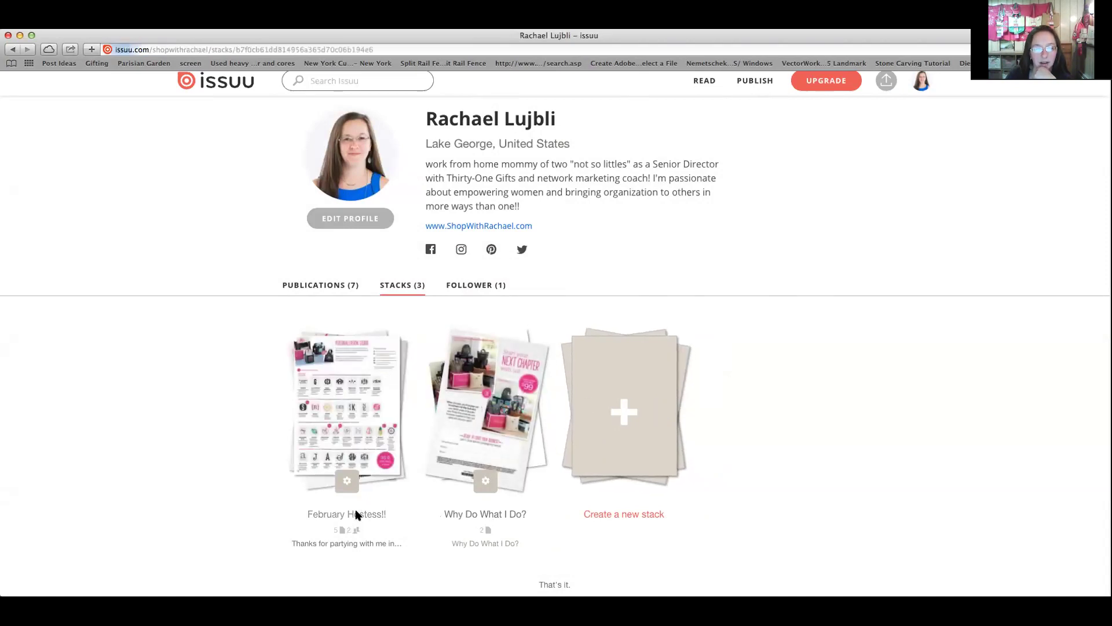
left_click_drag(328, 246, 285, 188)
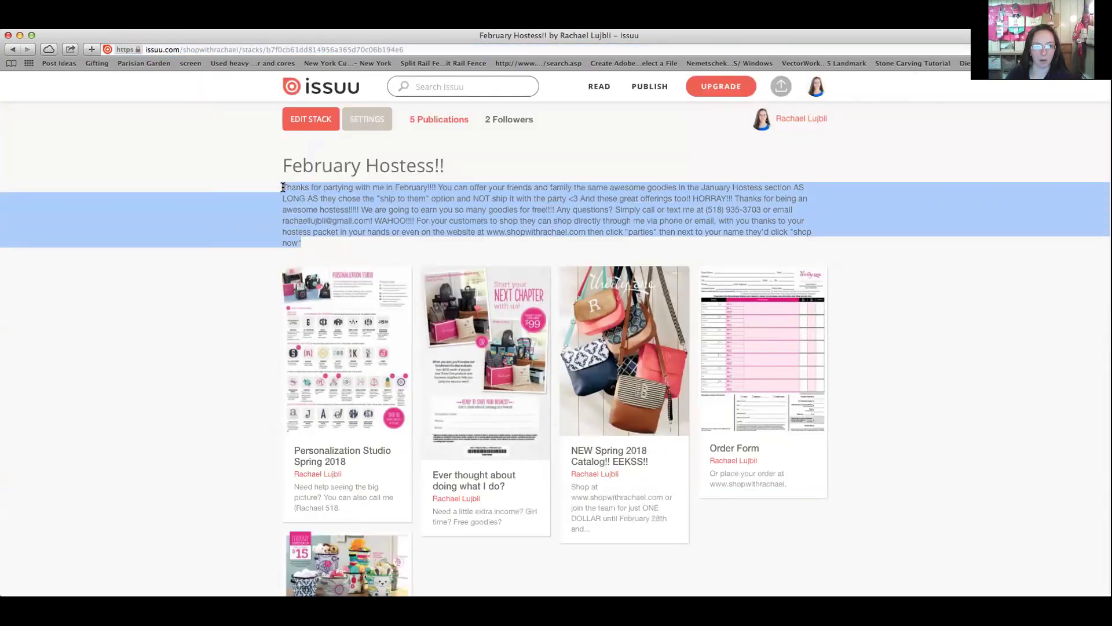
mouse_move(816, 87)
left_click(726, 119)
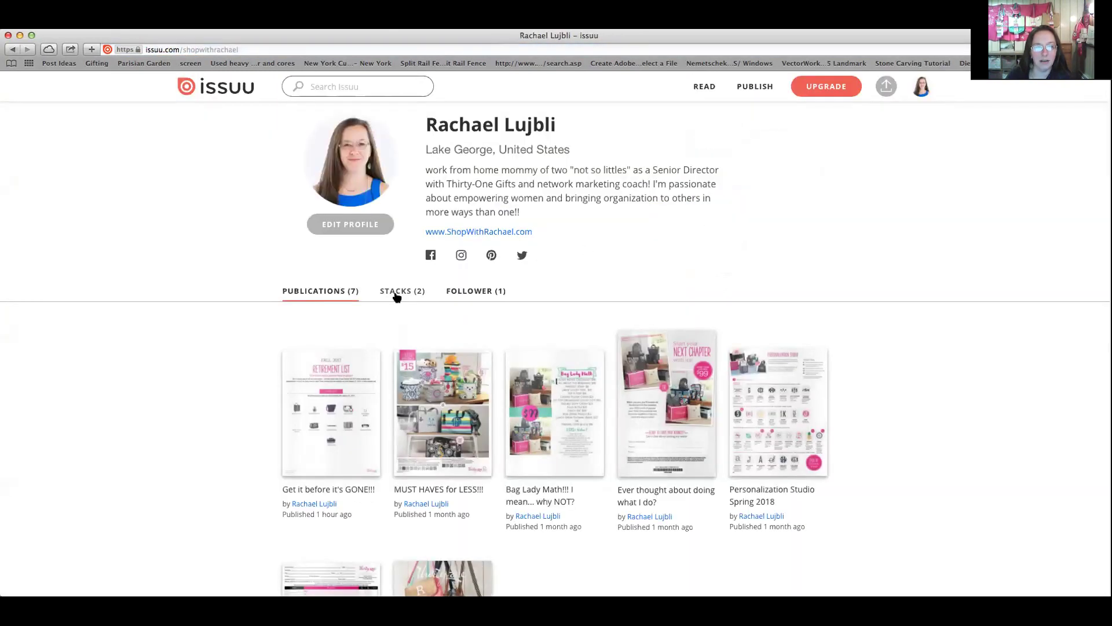
Start a new stack titled 'March Hostess!!' and paste in the copied February description
left_click(401, 292)
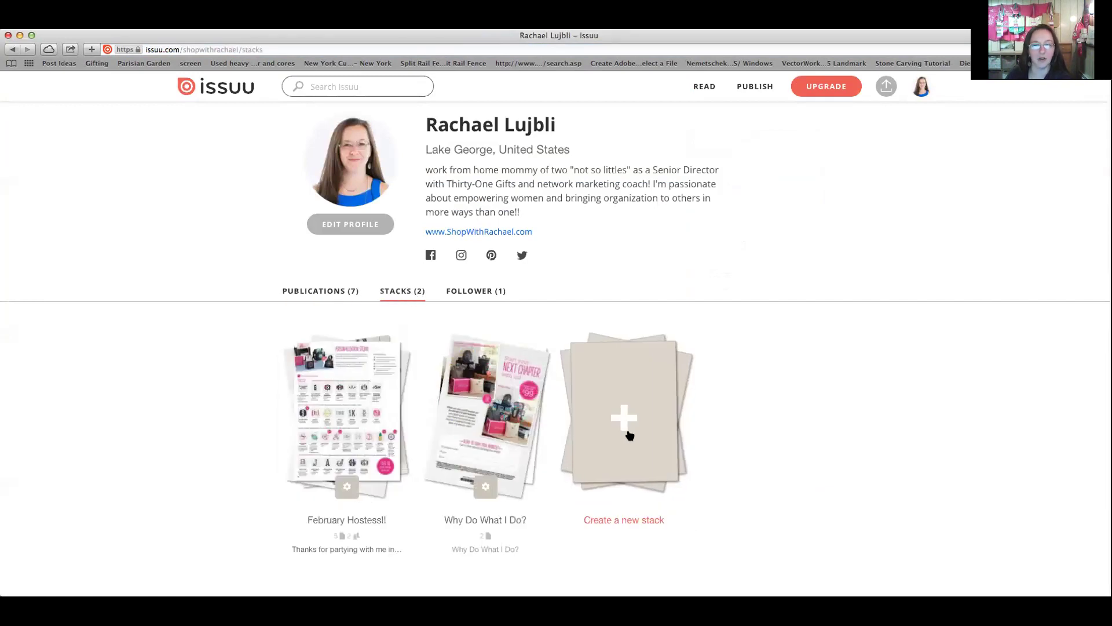
left_click(628, 433)
type("March Hostess!!")
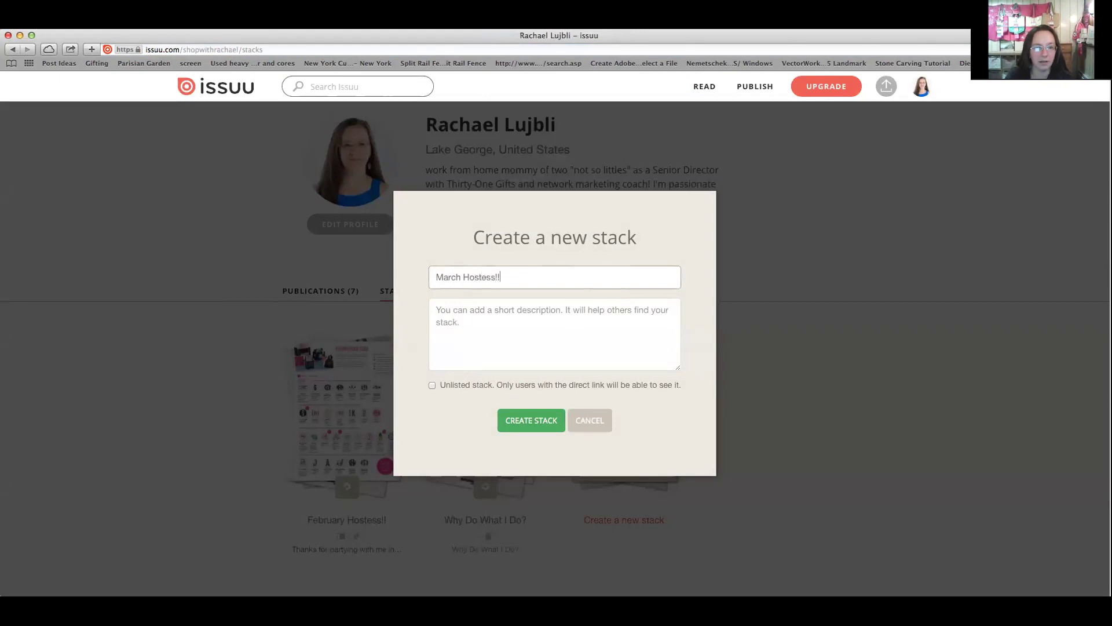
key("Tab")
key("ctrl+v")
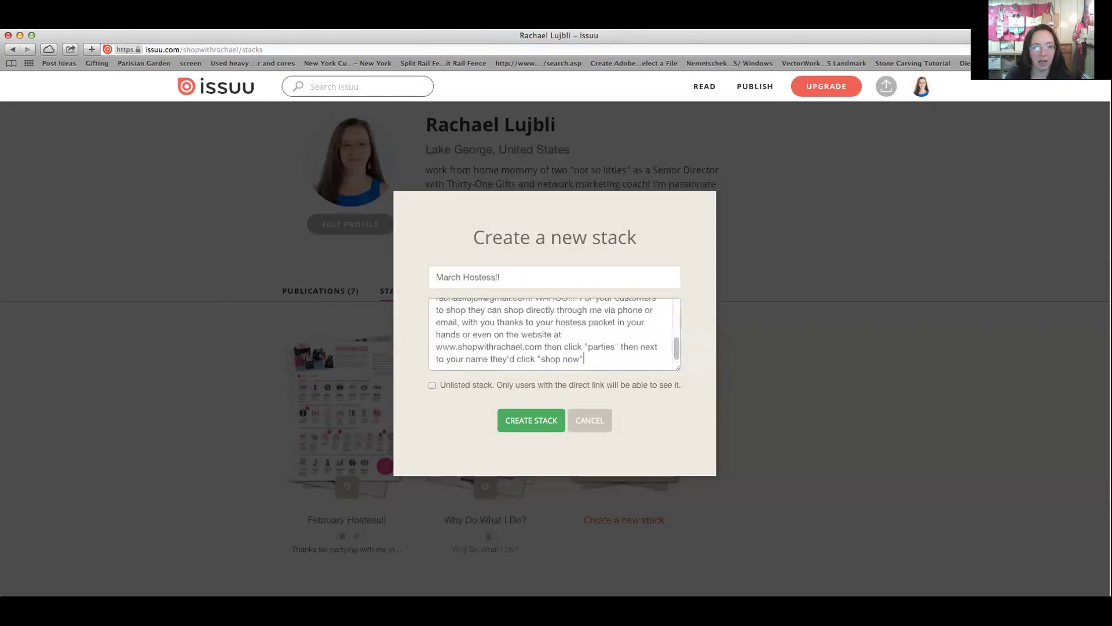
Change February to March and January to February in the description, then create the stack
scroll(641, 356, "up", 10)
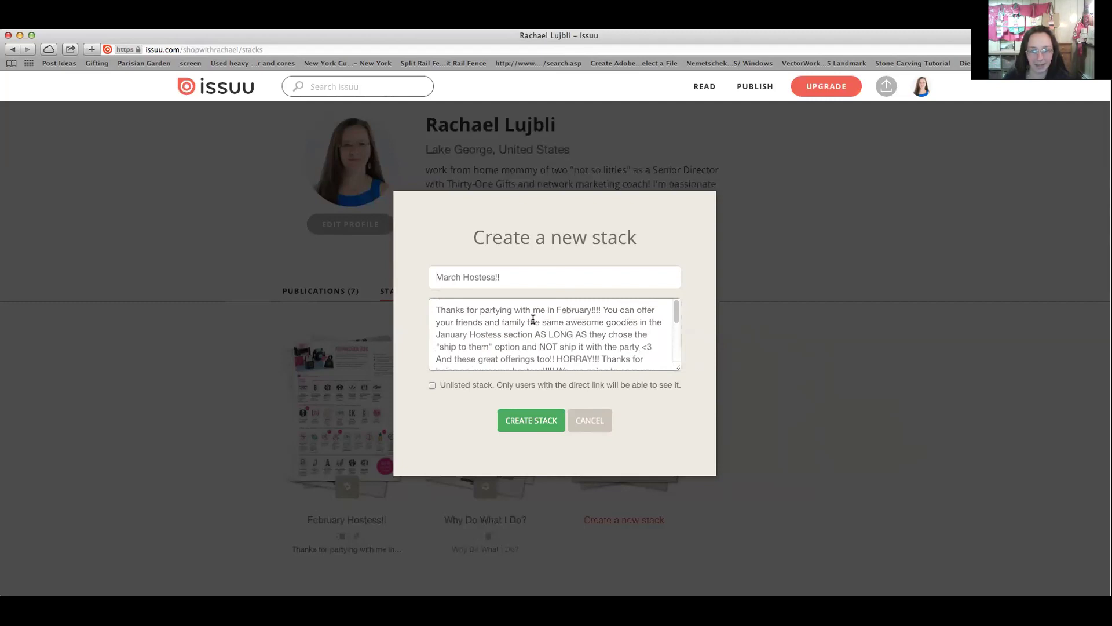
left_click_drag(556, 308, 595, 309)
type("March")
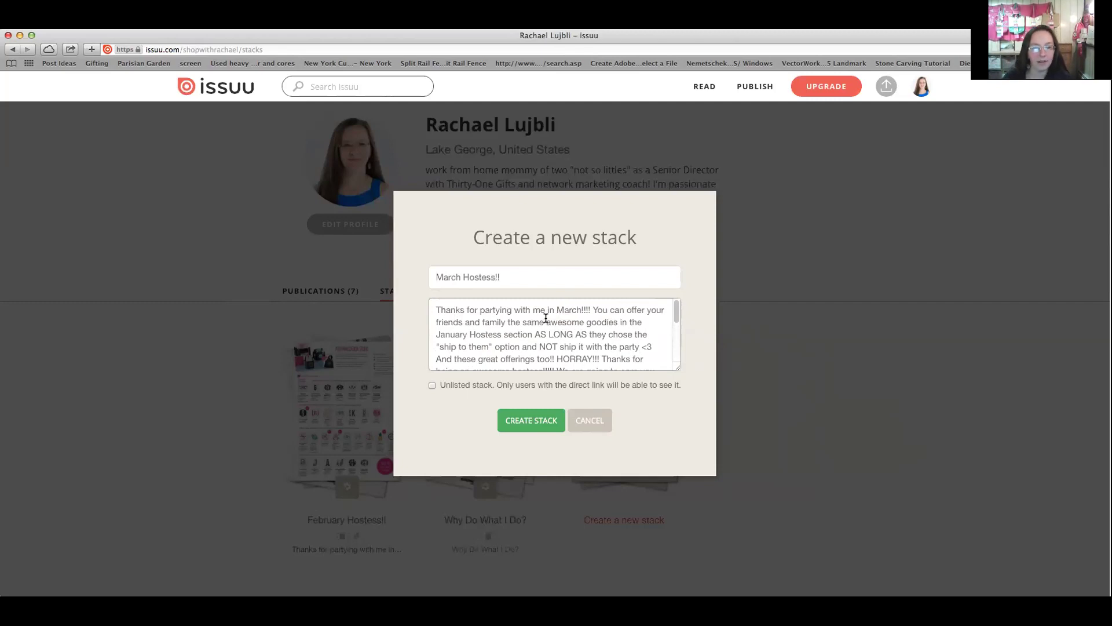
left_click_drag(468, 334, 436, 335)
type("February")
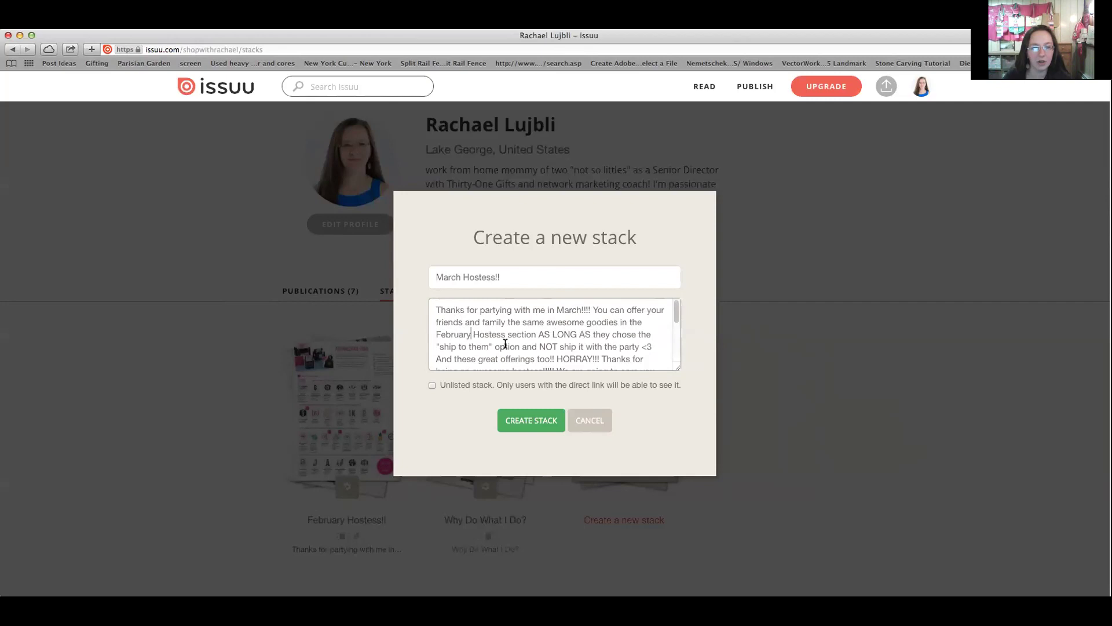
left_click_drag(674, 310, 677, 349)
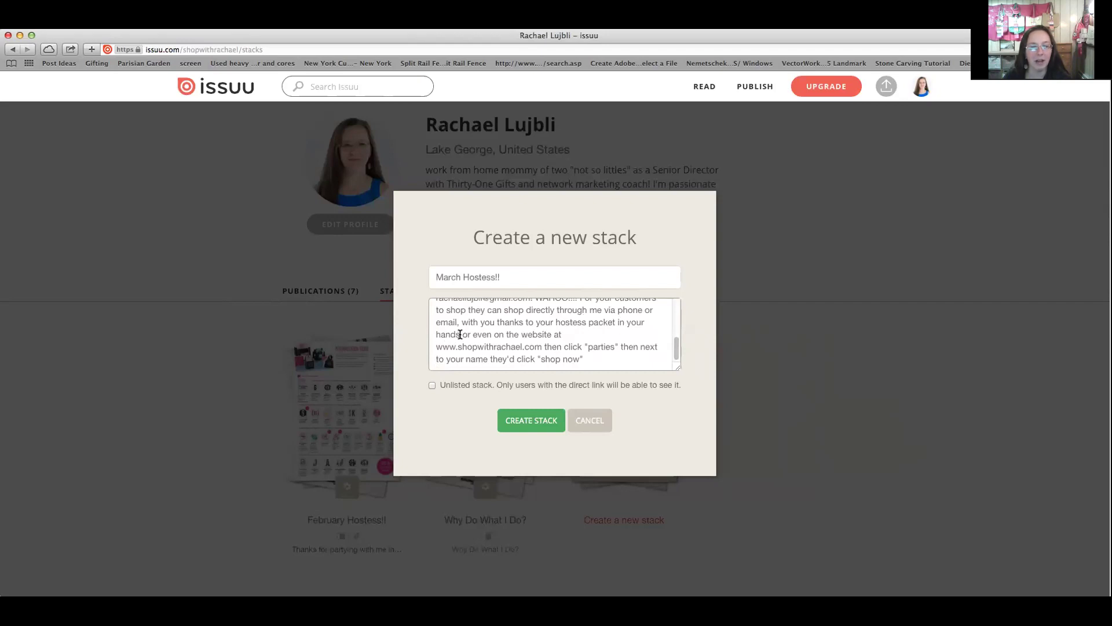
left_click_drag(435, 346, 647, 358)
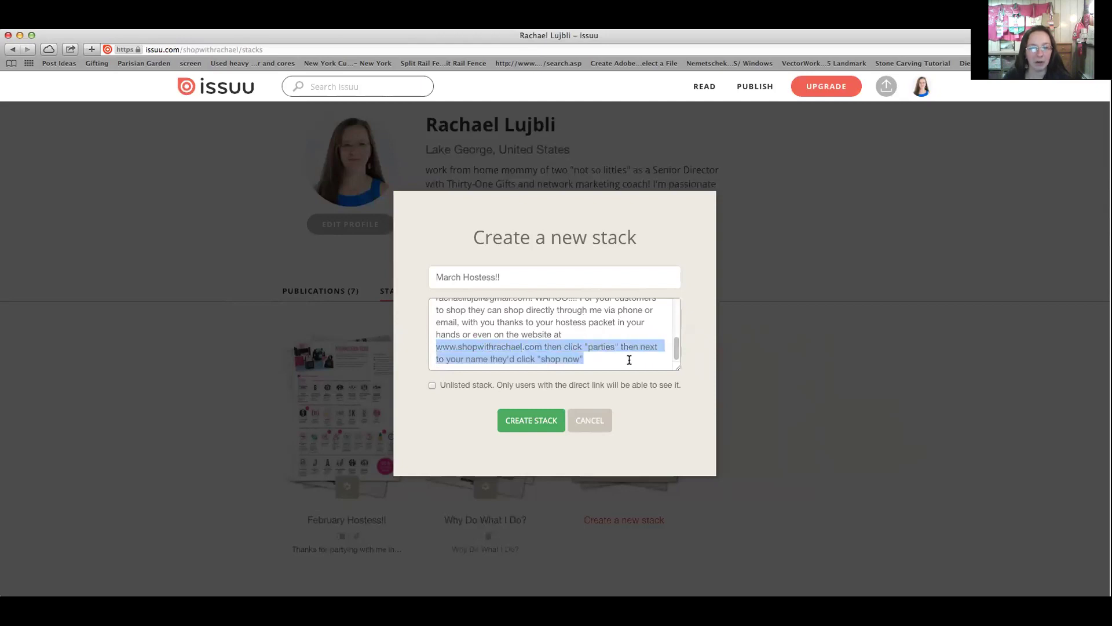
left_click(629, 360)
left_click(536, 422)
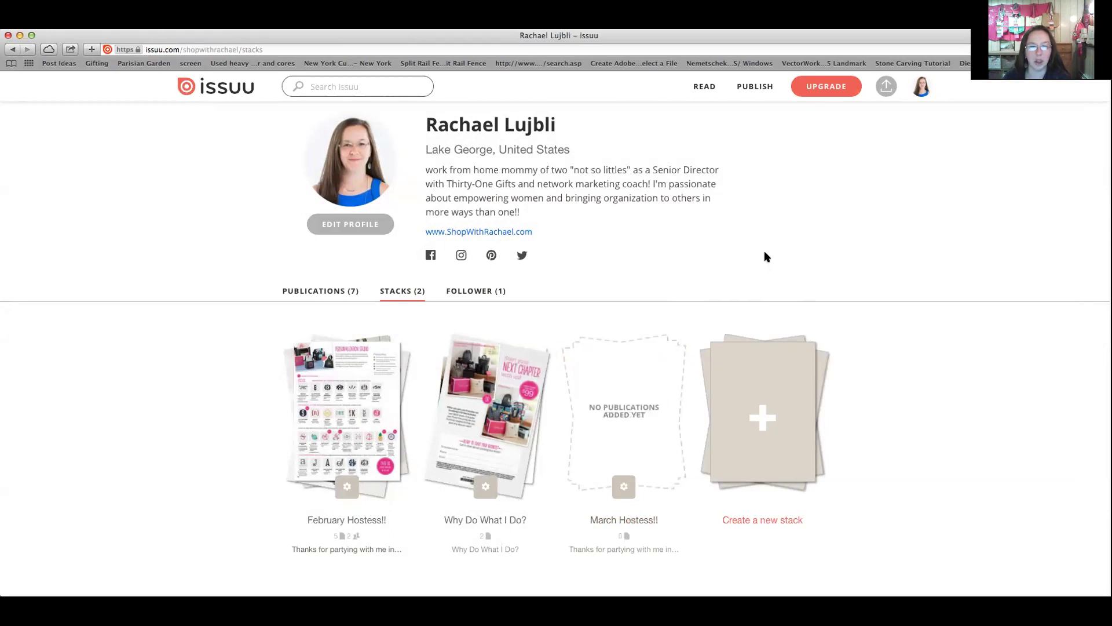
Wait for the empty March Hostess!! stack to appear next to February Hostess!! and Why Do What I Do?
mouse_move(748, 87)
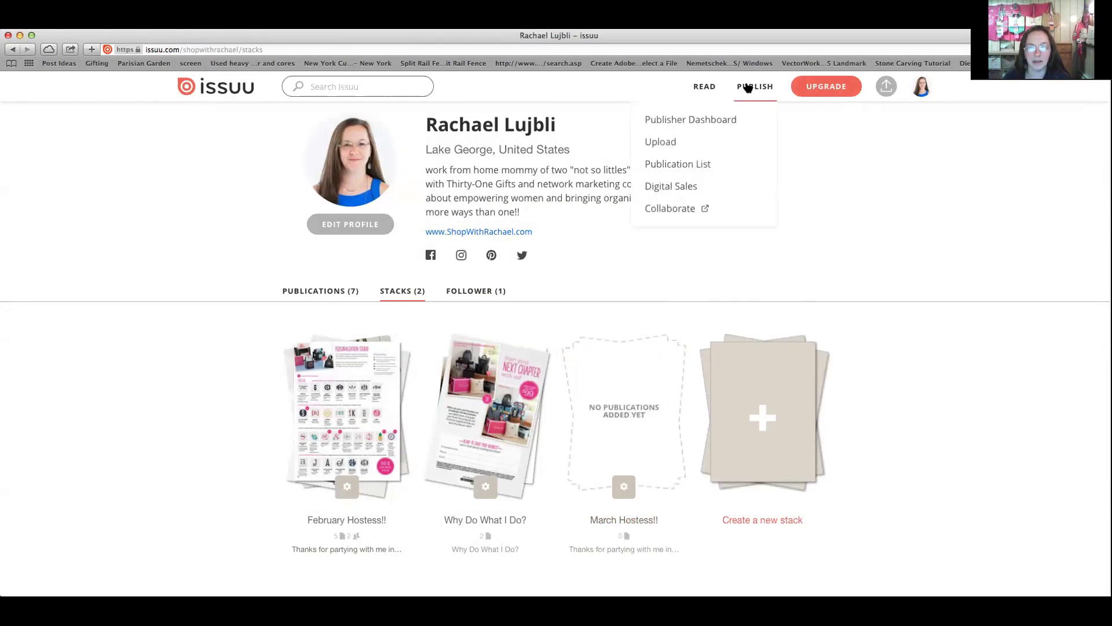
mouse_move(920, 88)
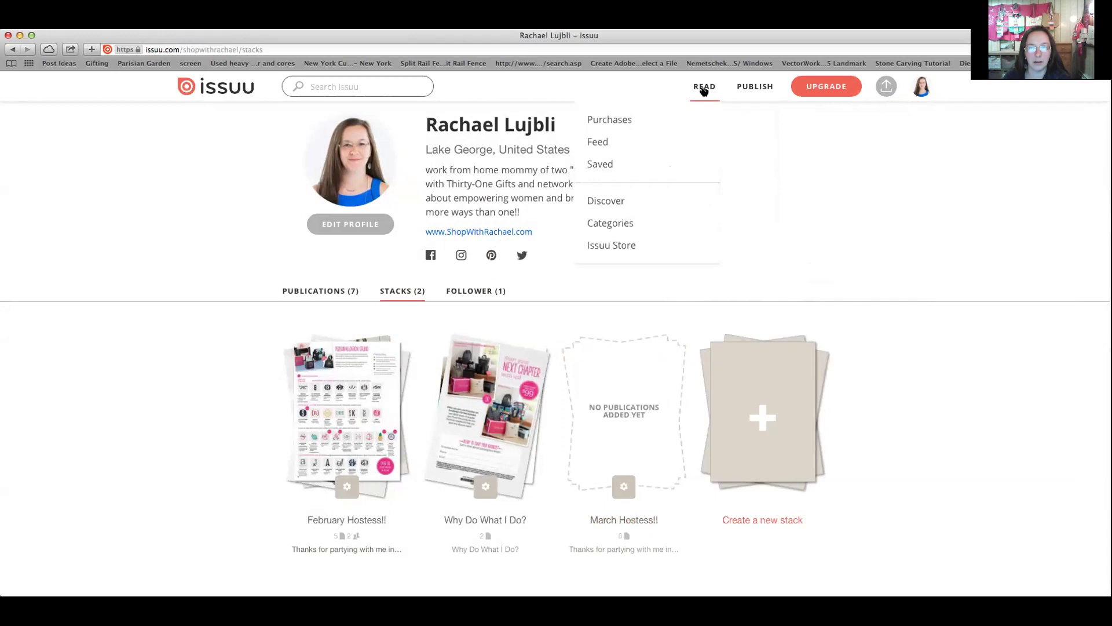
Go to the upload page and cancel back to the list of 7 publications
left_click(884, 86)
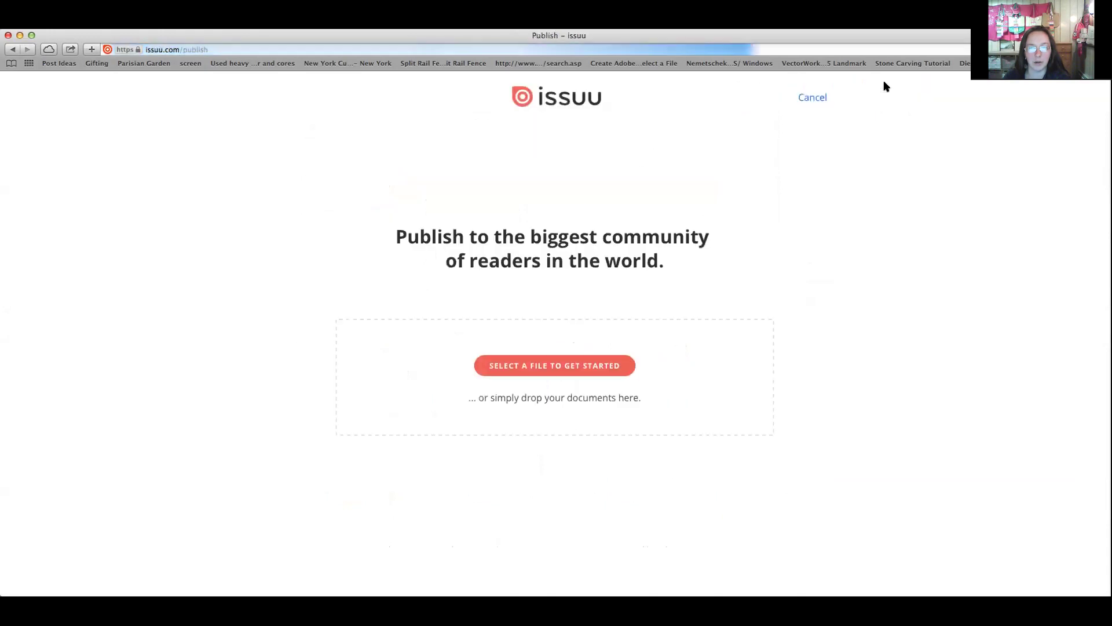
left_click(815, 97)
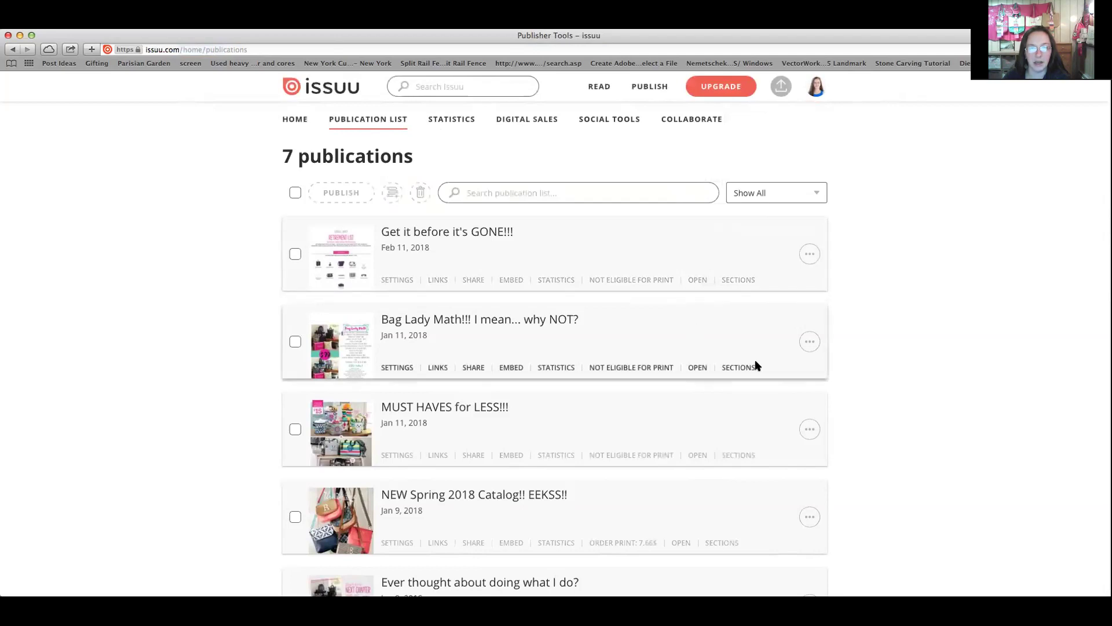
Delete 'Get it before it's GONE!!!', leaving 'Bag Lady Math!!! I mean... why NOT?' at the top
left_click(810, 254)
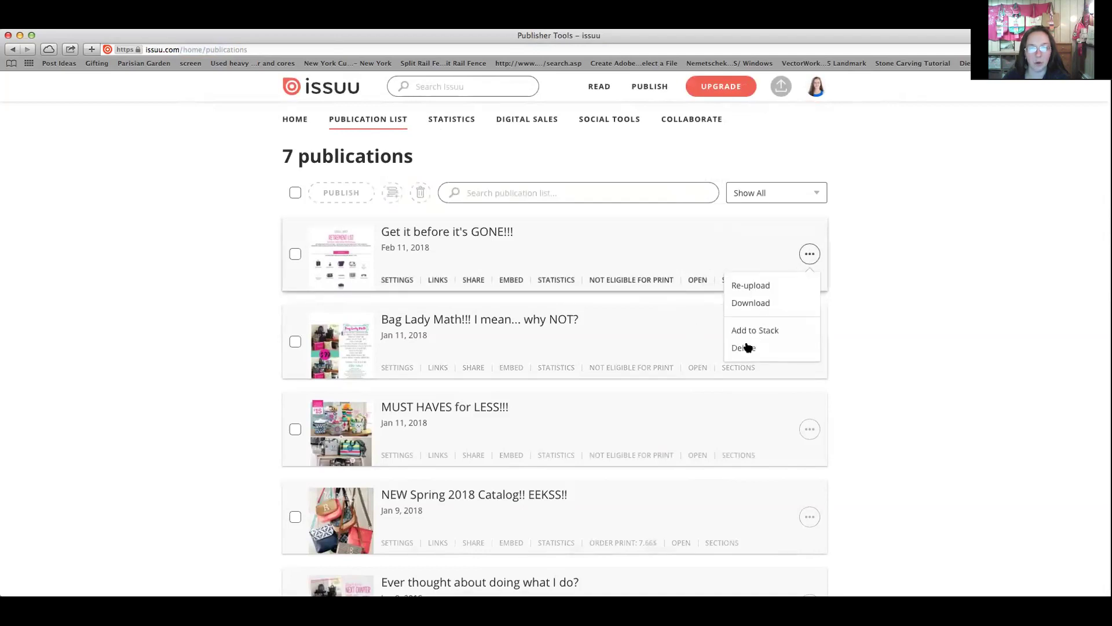
left_click(744, 347)
left_click(583, 417)
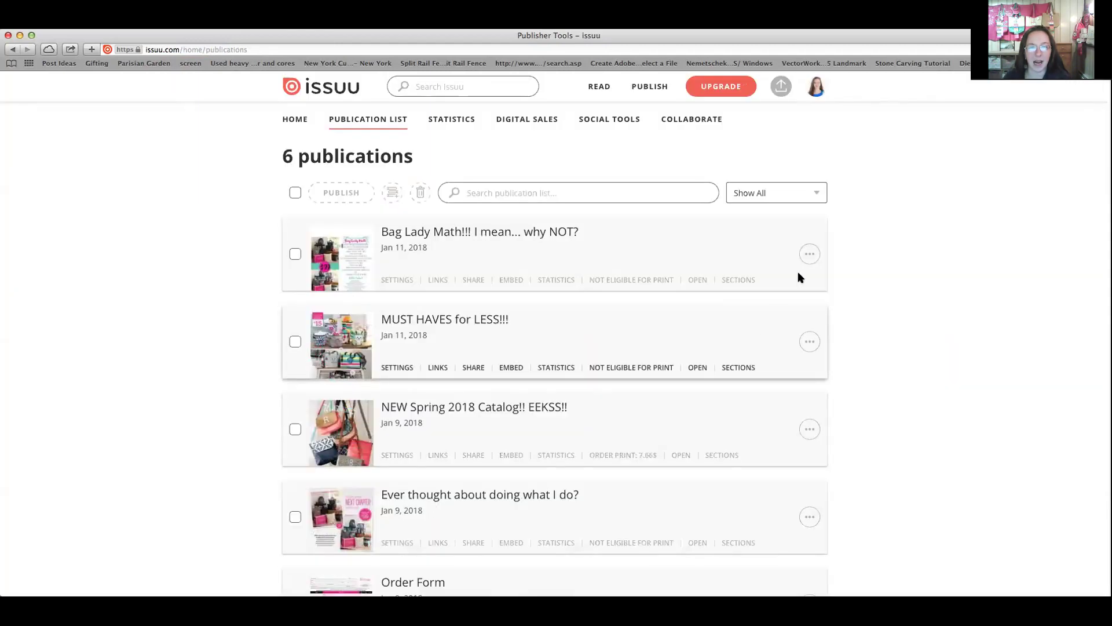
left_click(814, 254)
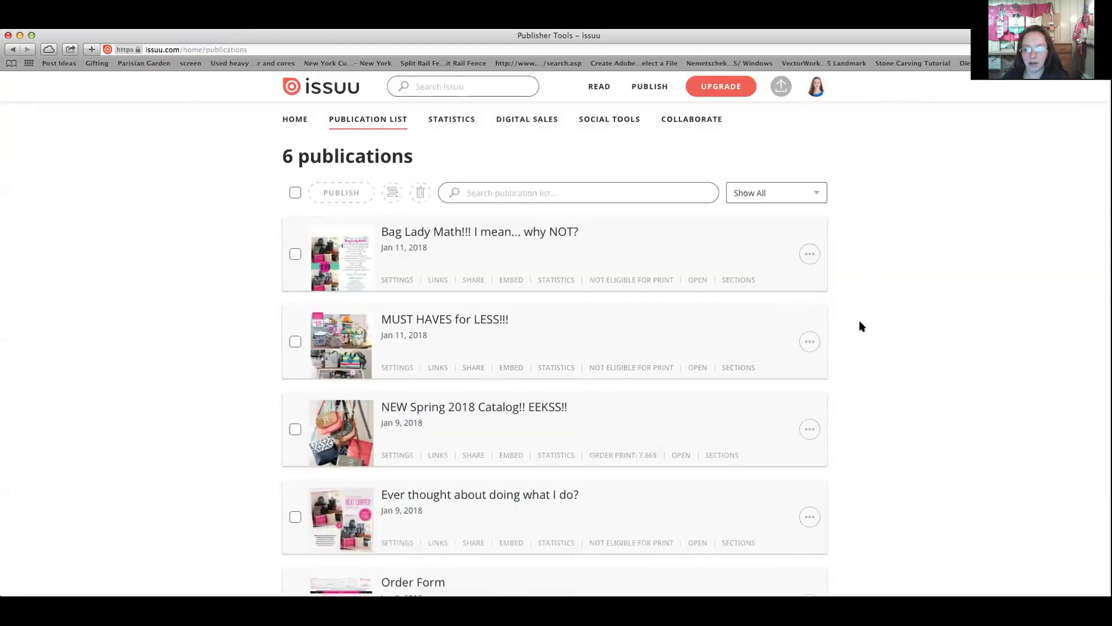
scroll(860, 320, "down", 3)
scroll(773, 281, "down", 8)
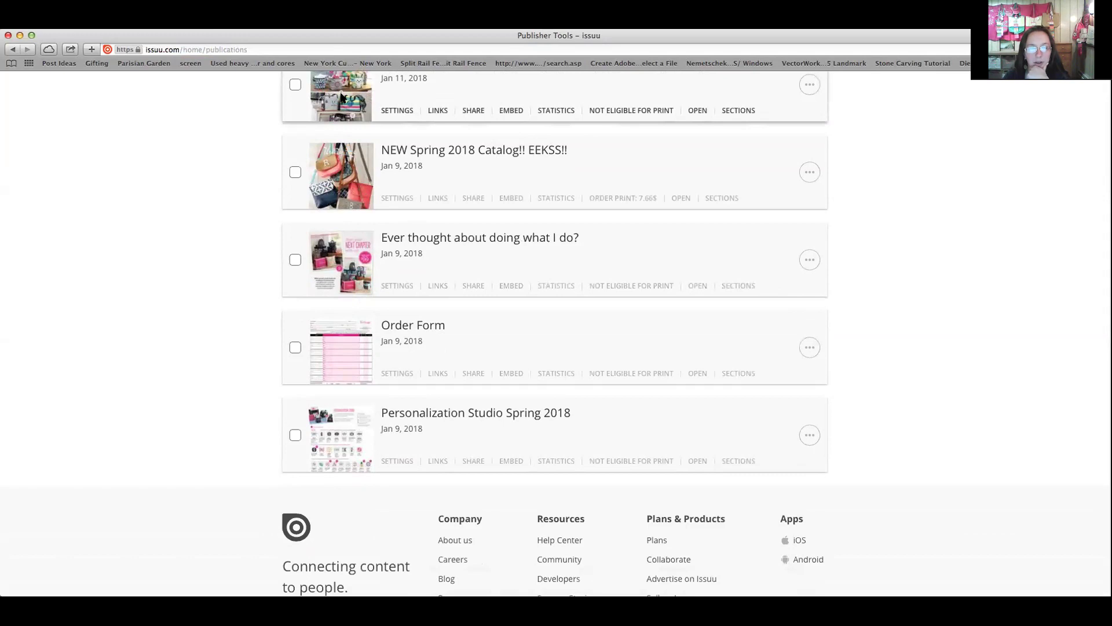
Add 'NEW Spring 2018 Catalog' and 'Ever thought about doing what I do?' to March Hostess!!
left_click(810, 172)
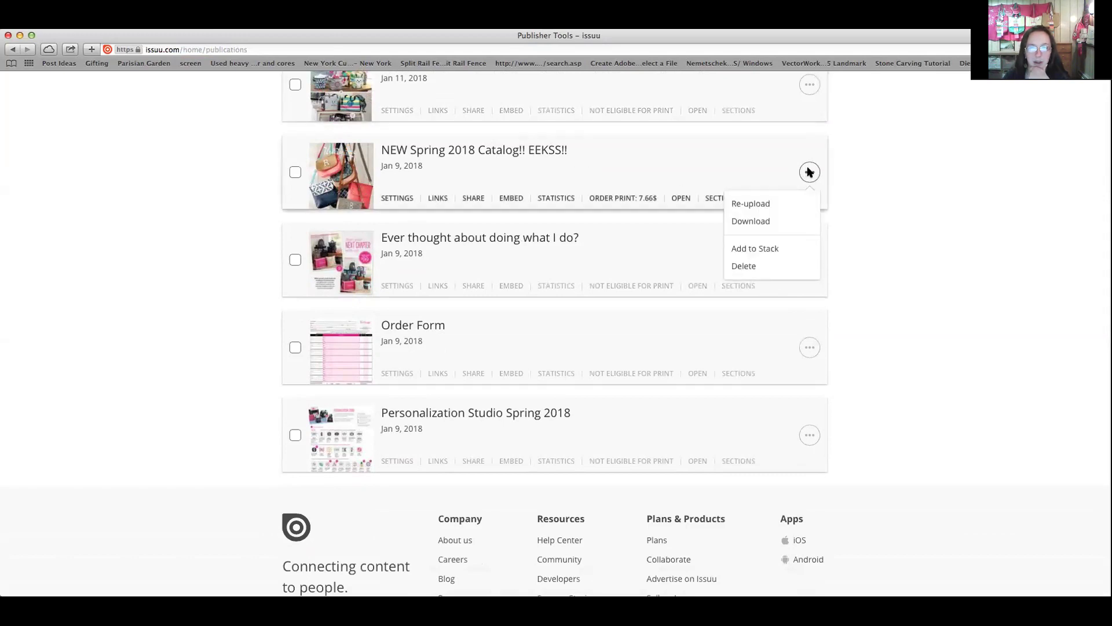
left_click(751, 249)
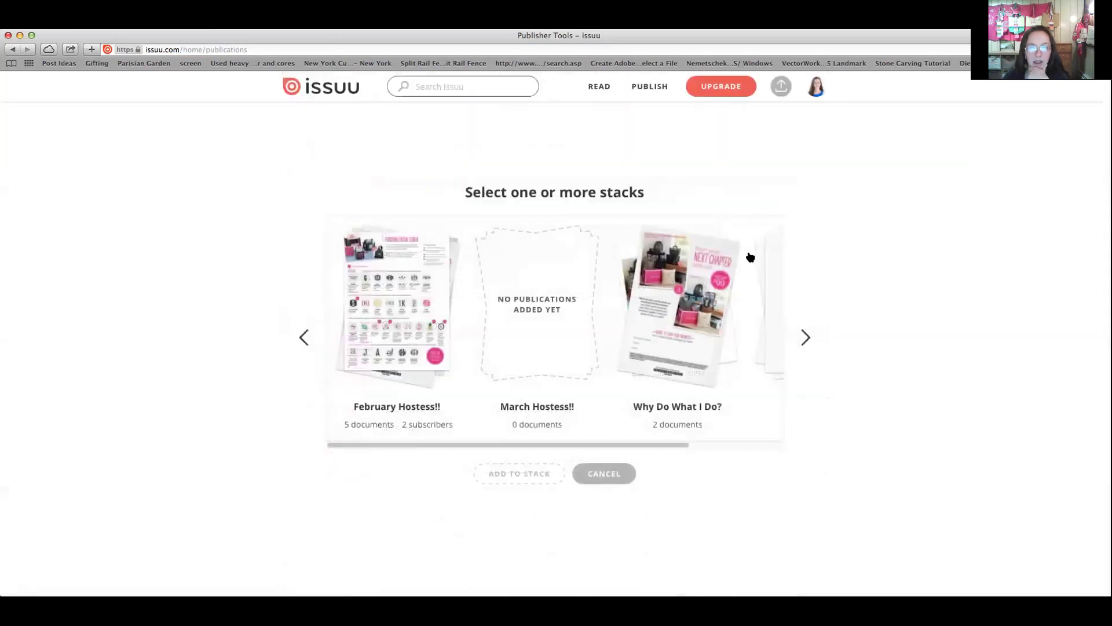
left_click(550, 333)
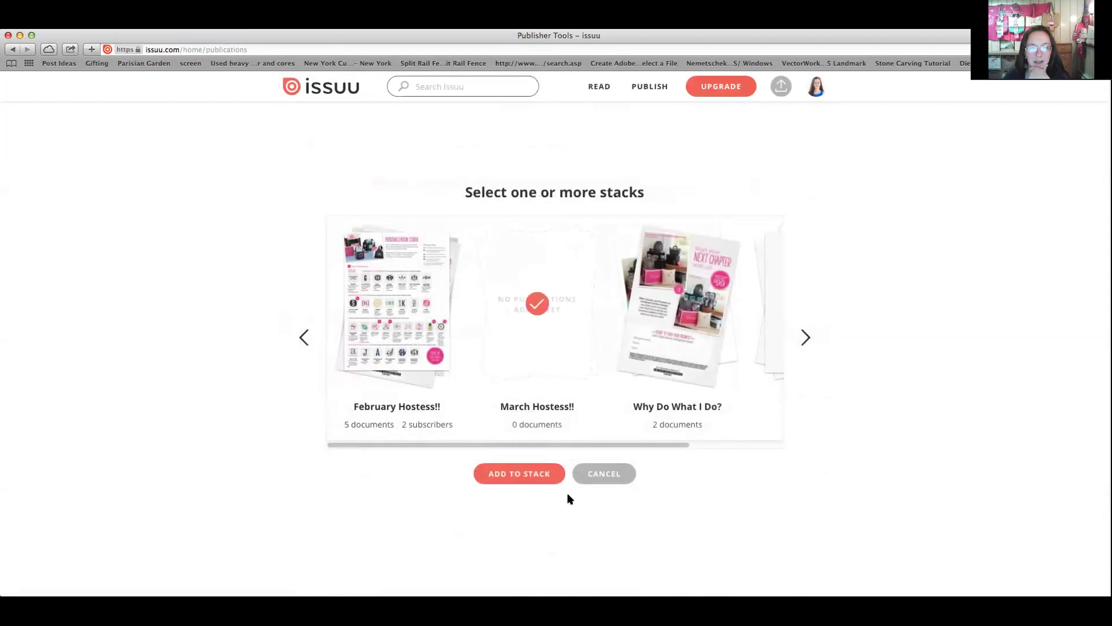
left_click(544, 475)
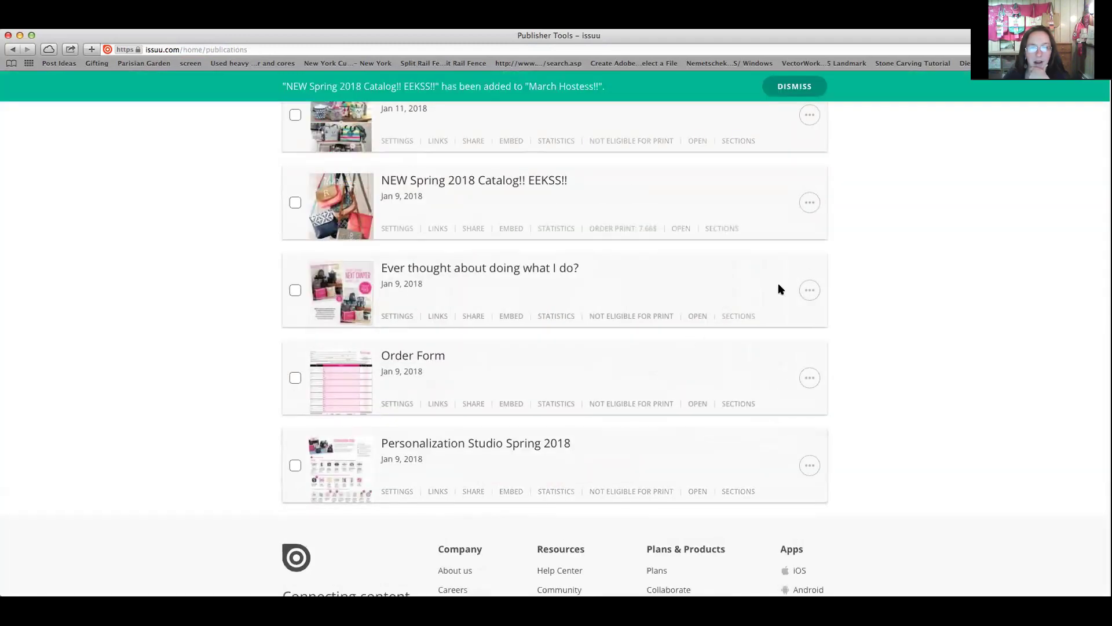
left_click(810, 290)
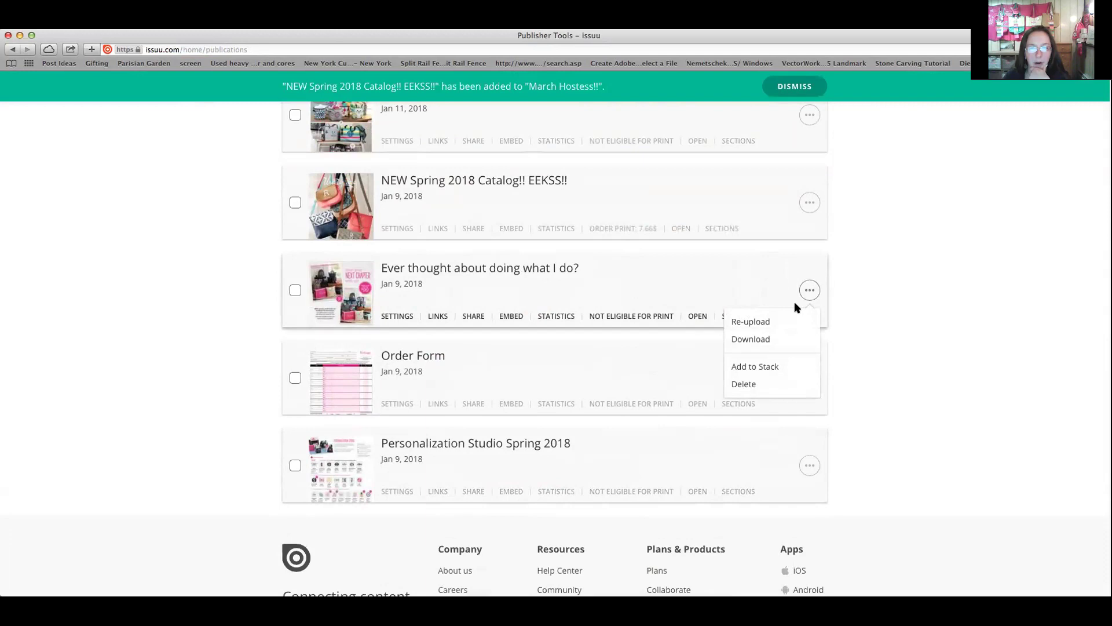
left_click(809, 261)
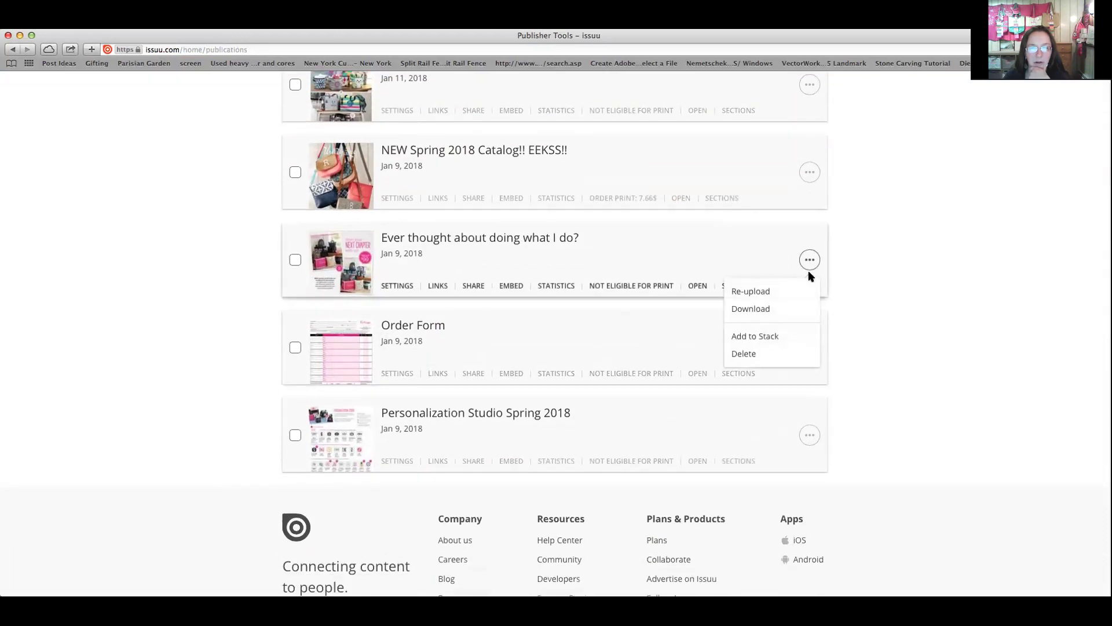
left_click(753, 337)
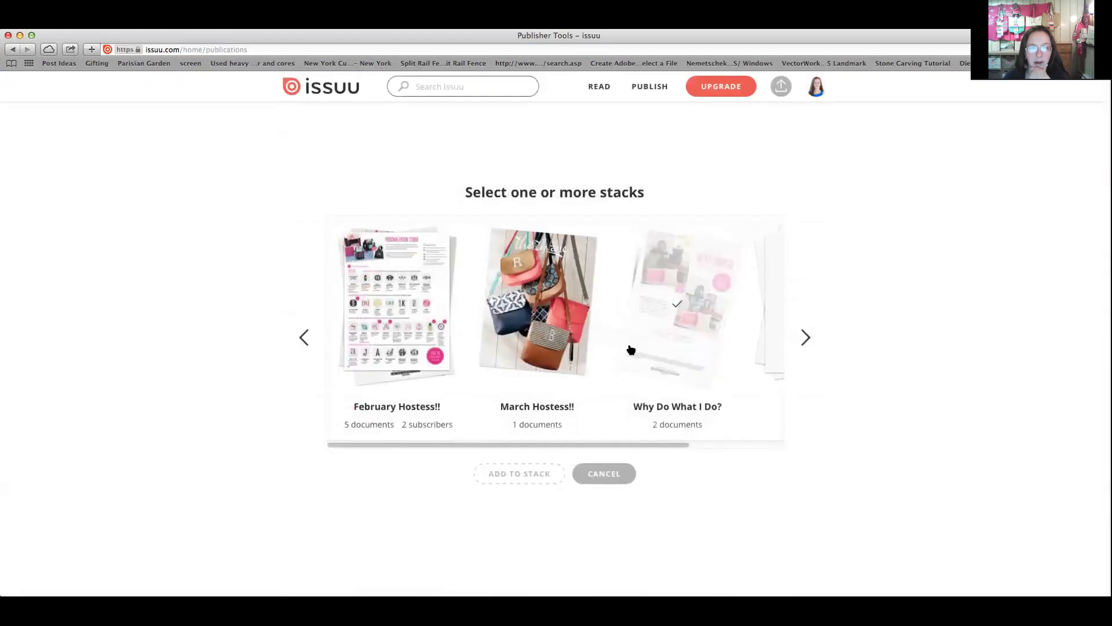
left_click(534, 306)
left_click(541, 473)
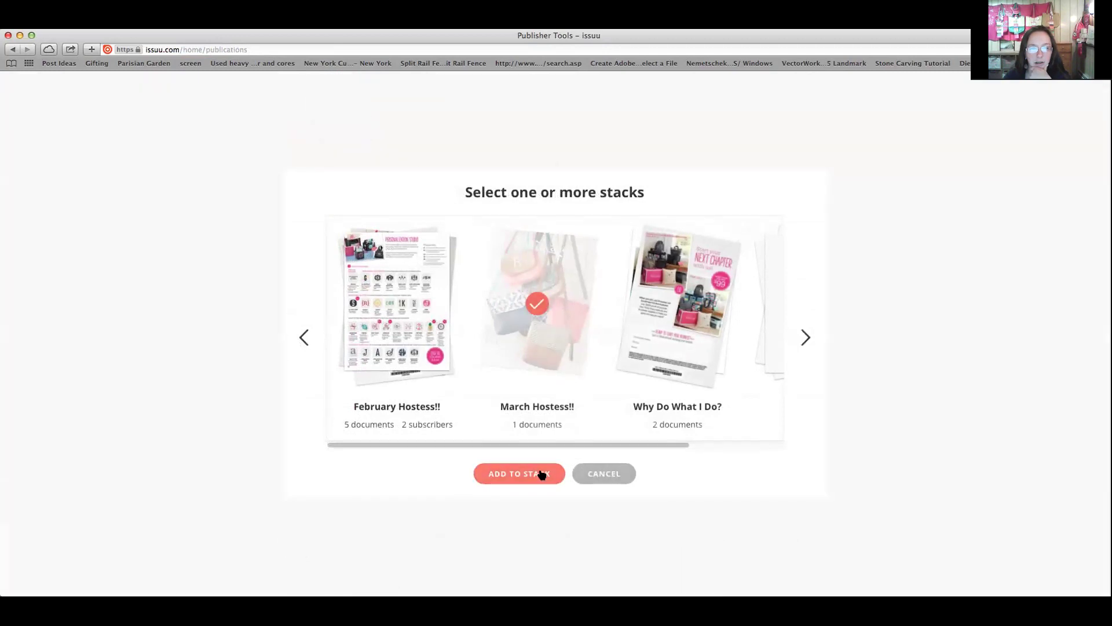
Add Order Form and Personalization Studio Spring 2018 to the March Hostess!! stack
left_click(811, 377)
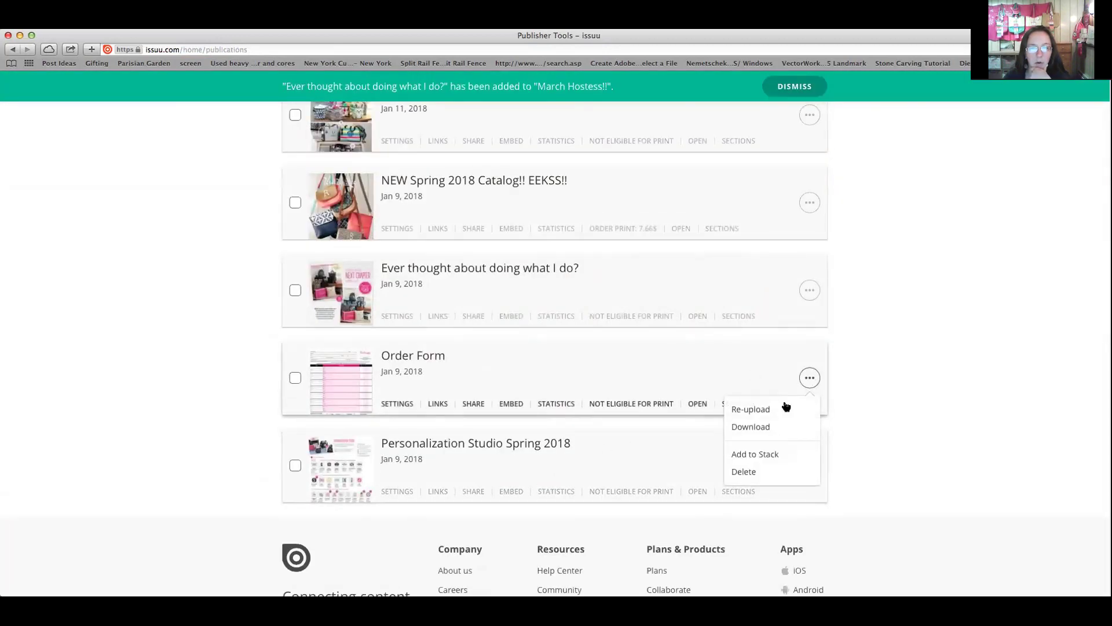
left_click(754, 455)
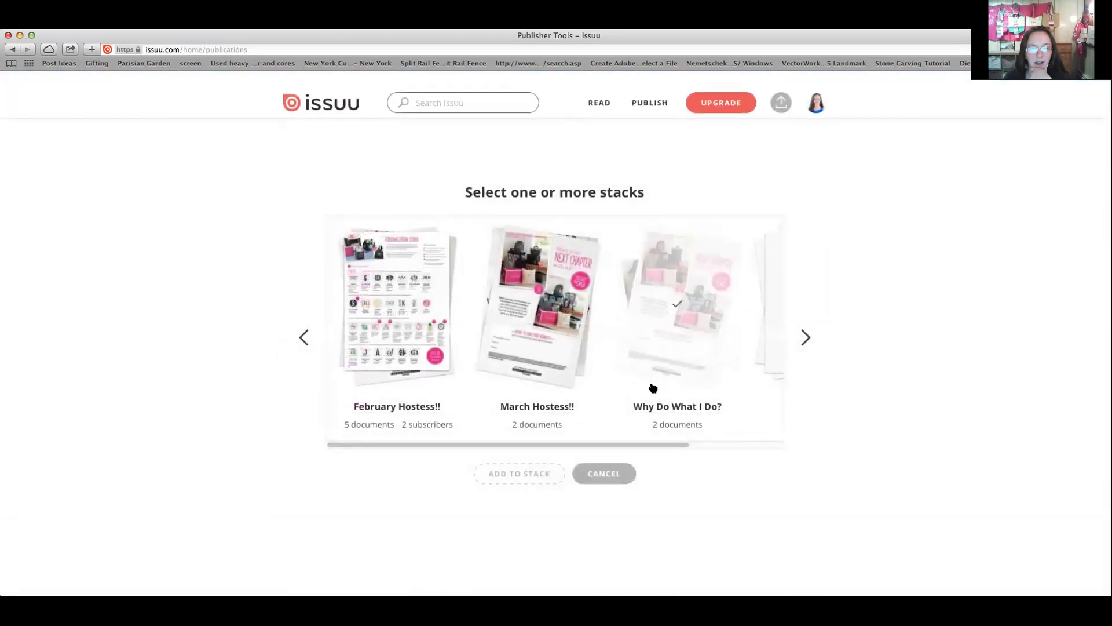
left_click(537, 303)
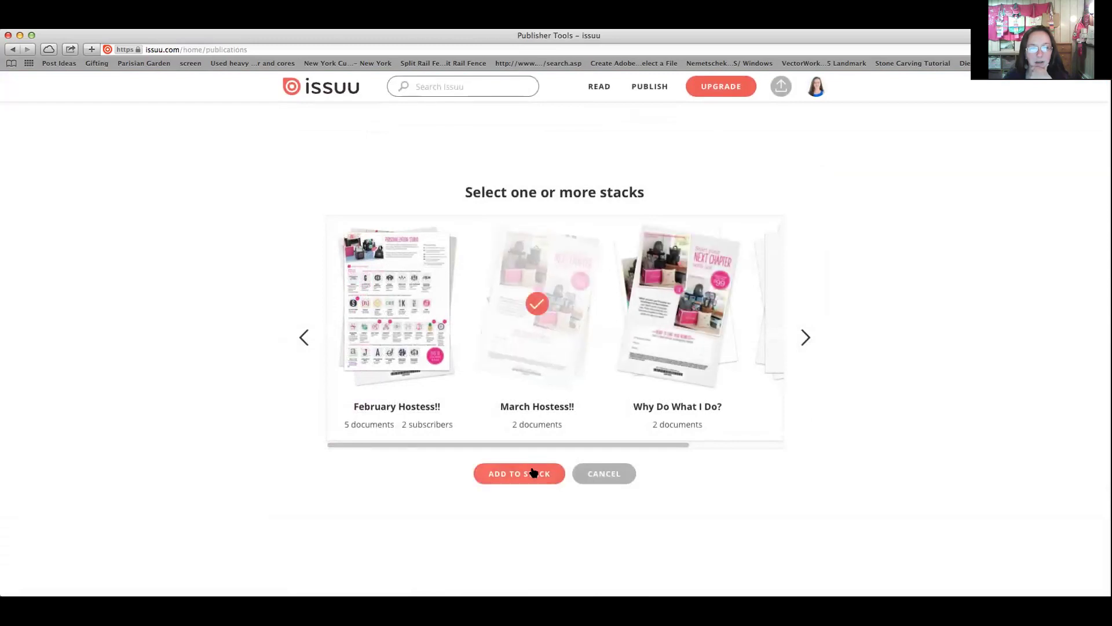
left_click(531, 472)
left_click(810, 466)
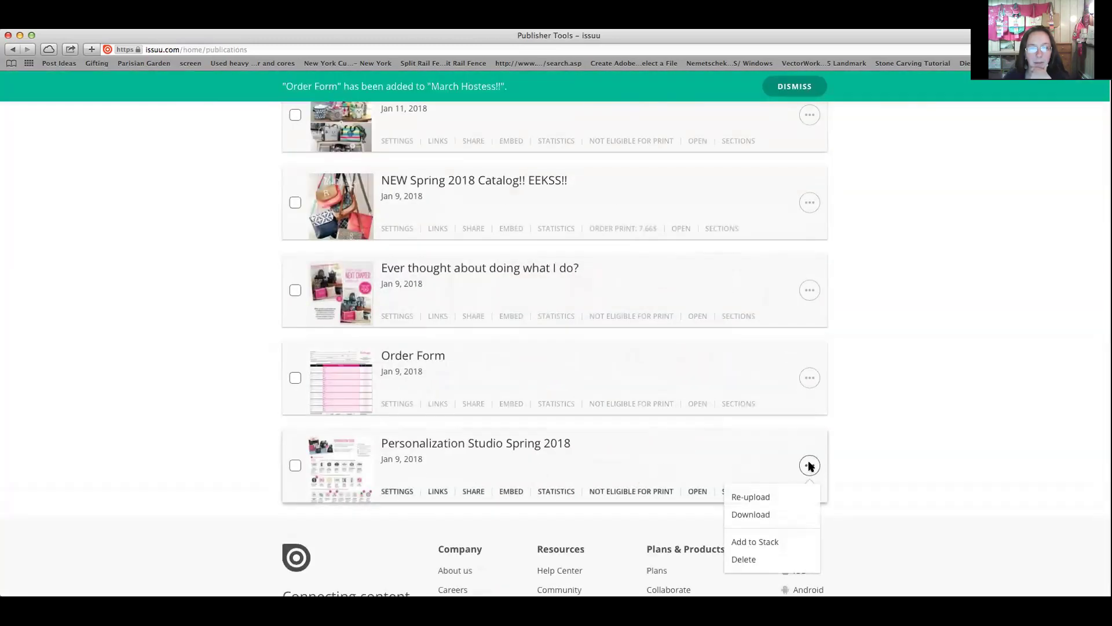
left_click(755, 512)
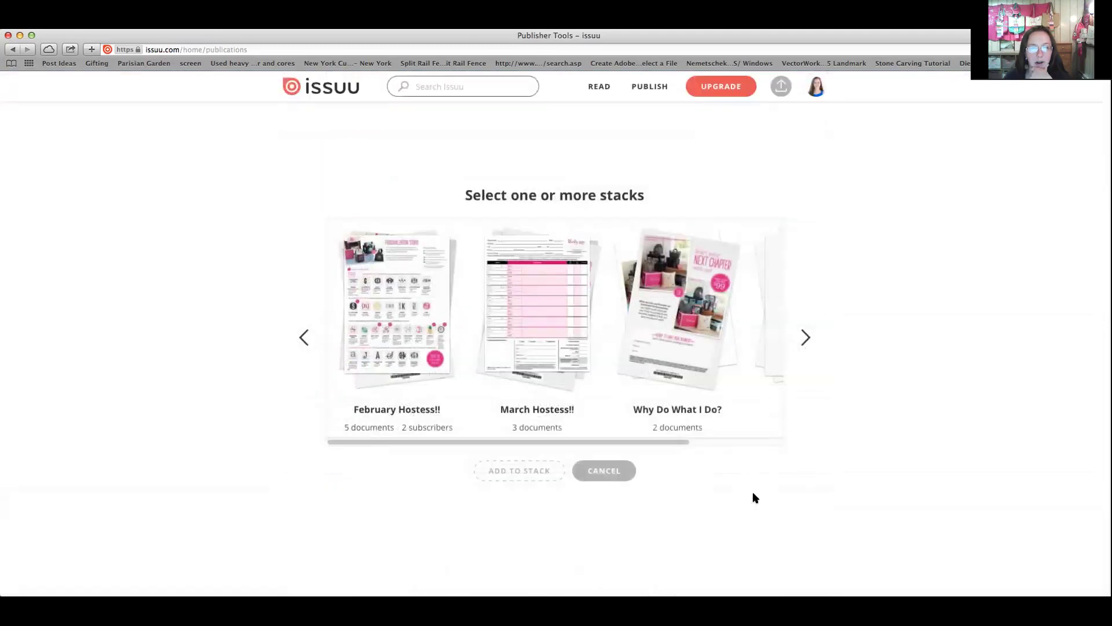
left_click(531, 302)
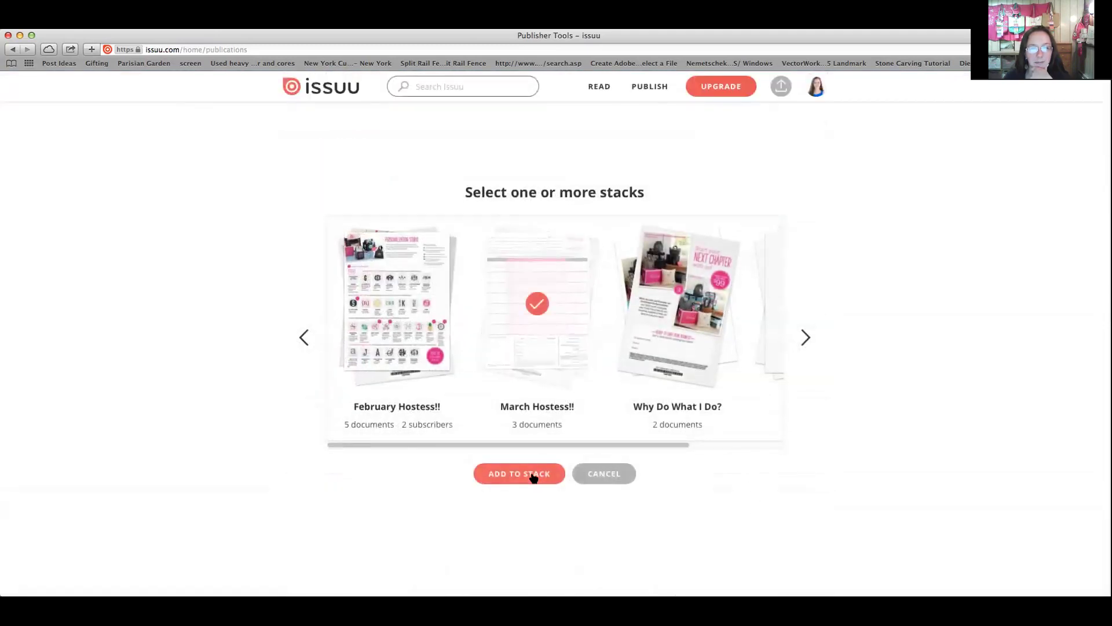
left_click(533, 475)
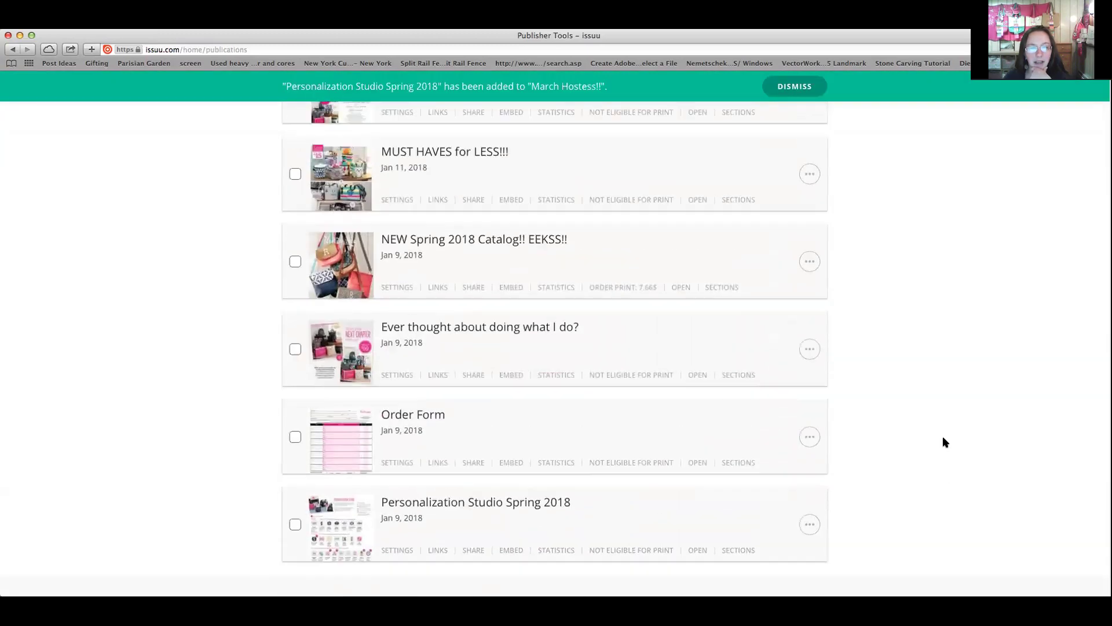
scroll(943, 437, "up", 4)
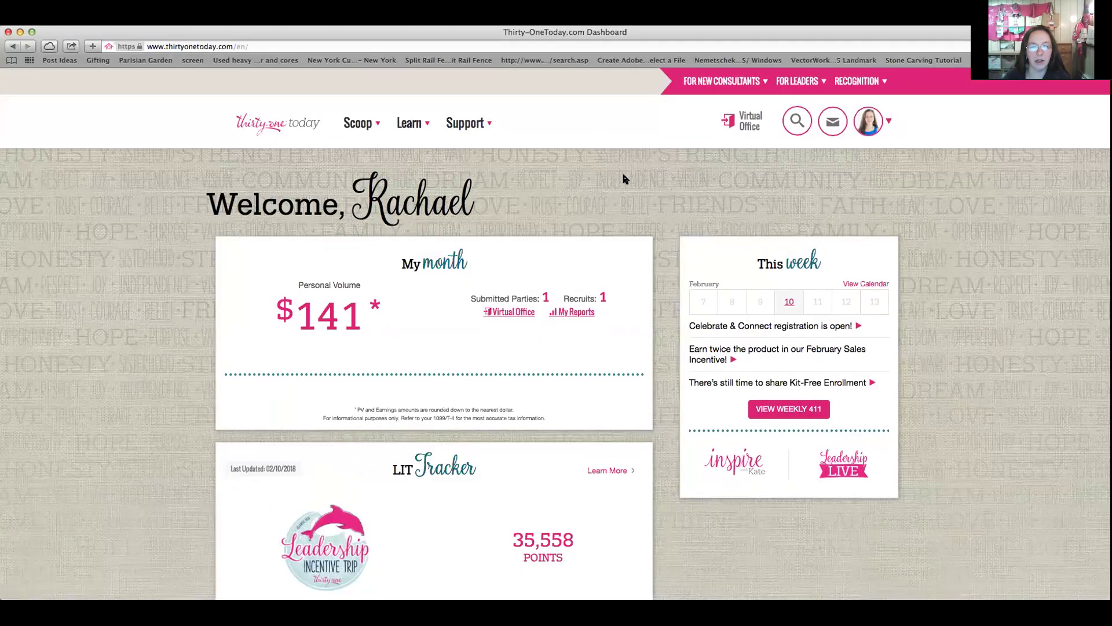
Scroll the consultant dashboard down to the February and March Specials marketing material
scroll(584, 194, "down", 5)
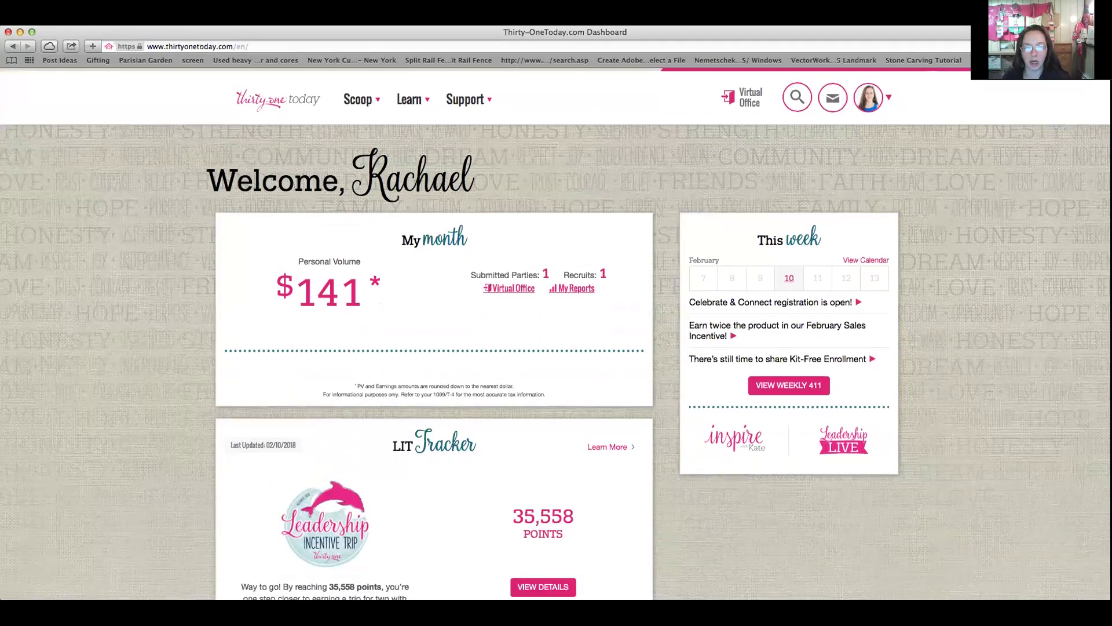
scroll(575, 241, "down", 10)
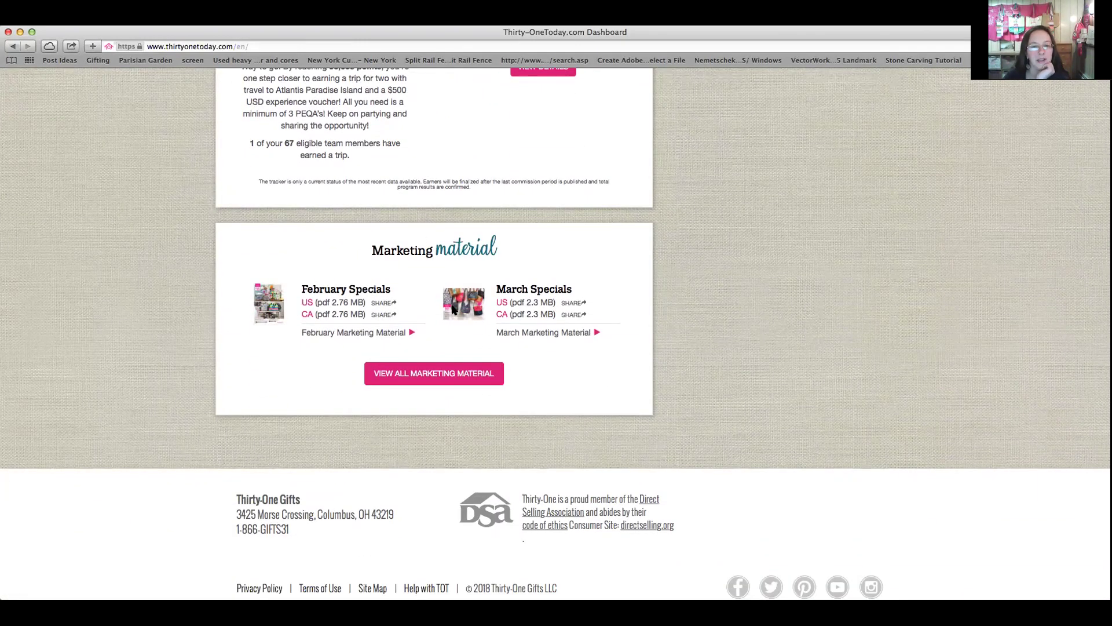
Open March Marketing Material, browse its specials and downloads, and open the US March Monthly Special Flier
left_click(542, 334)
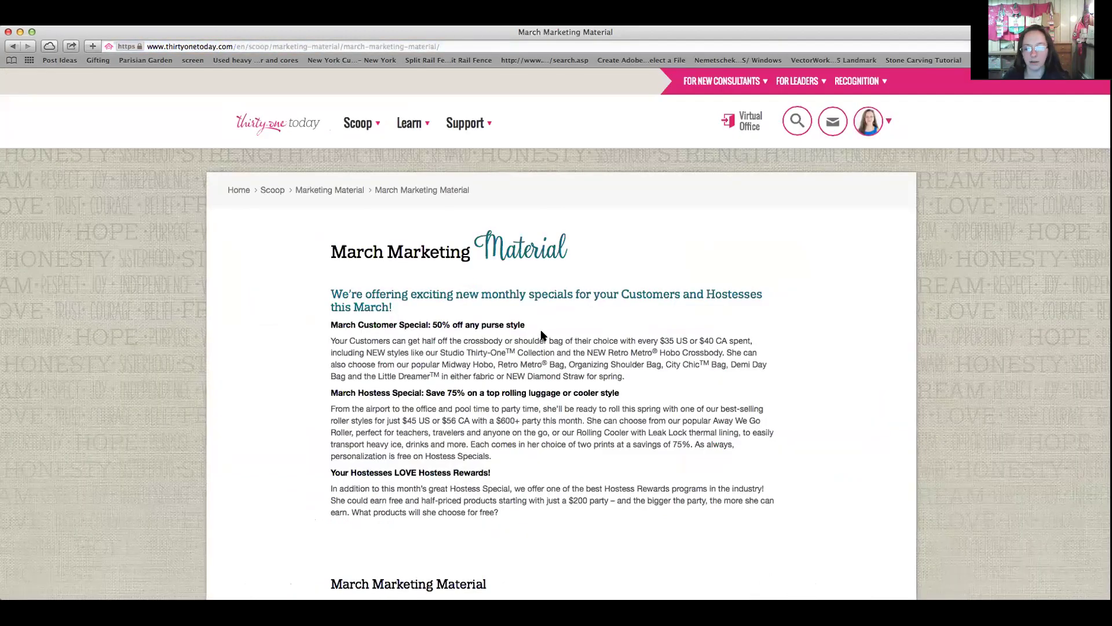
scroll(542, 334, "down", 3)
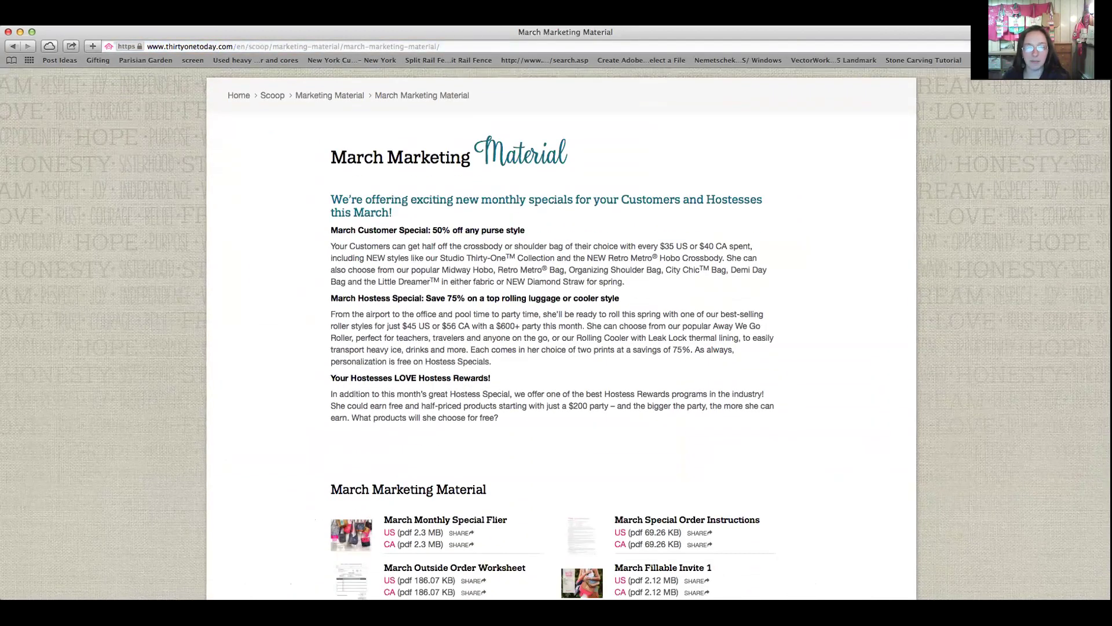
scroll(480, 304, "down", 10)
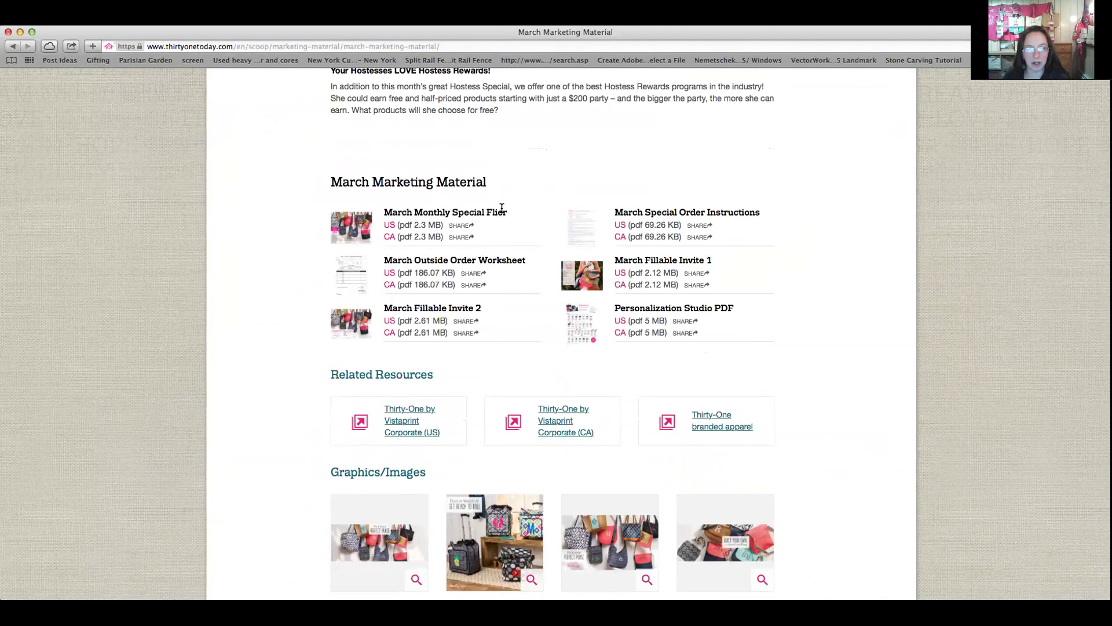
scroll(502, 208, "down", 1)
scroll(573, 255, "down", 1)
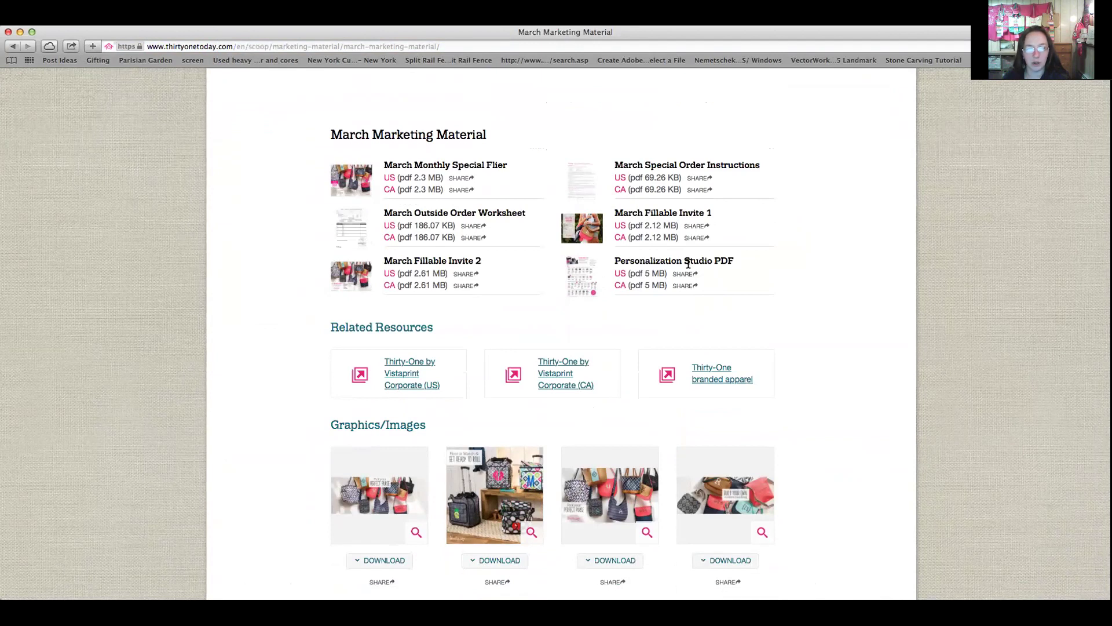
scroll(688, 264, "down", 12)
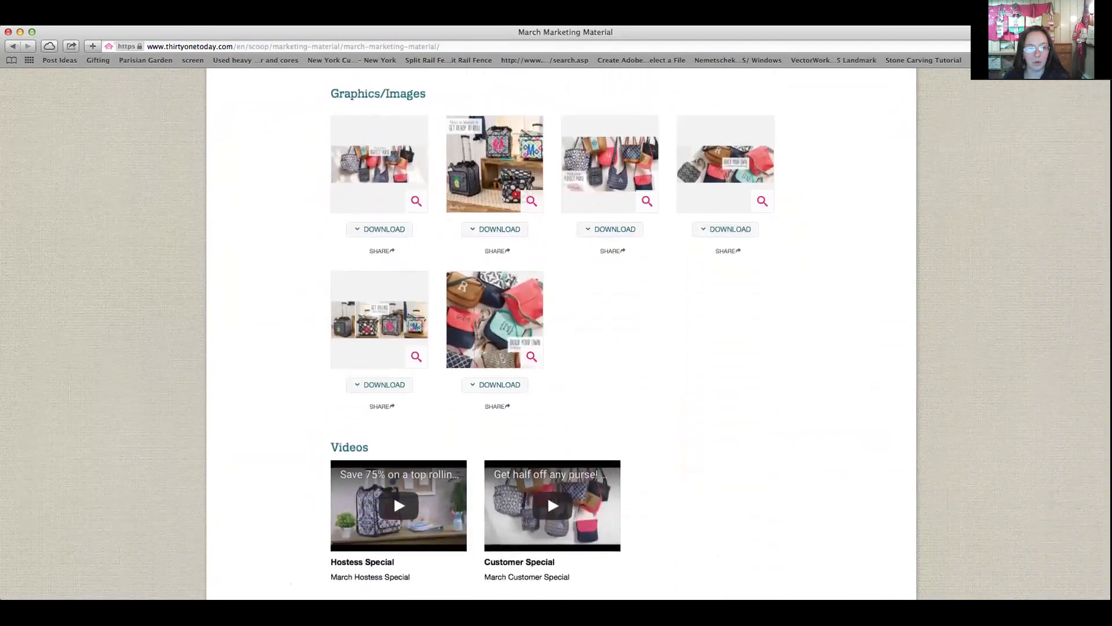
scroll(556, 330, "down", 5)
scroll(556, 330, "up", 9)
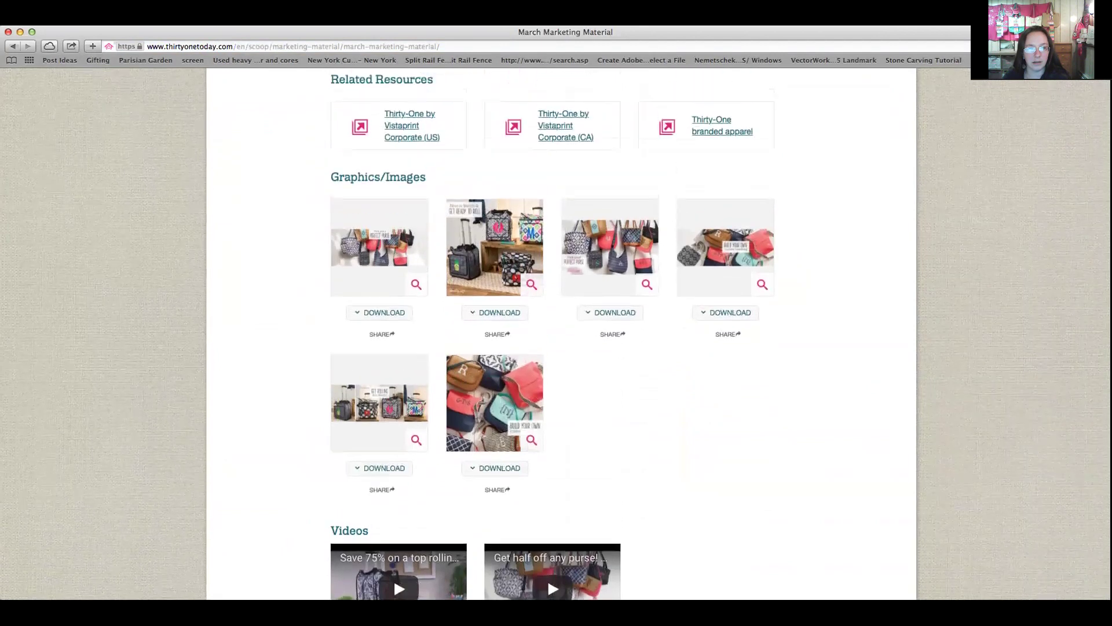
scroll(598, 427, "up", 8)
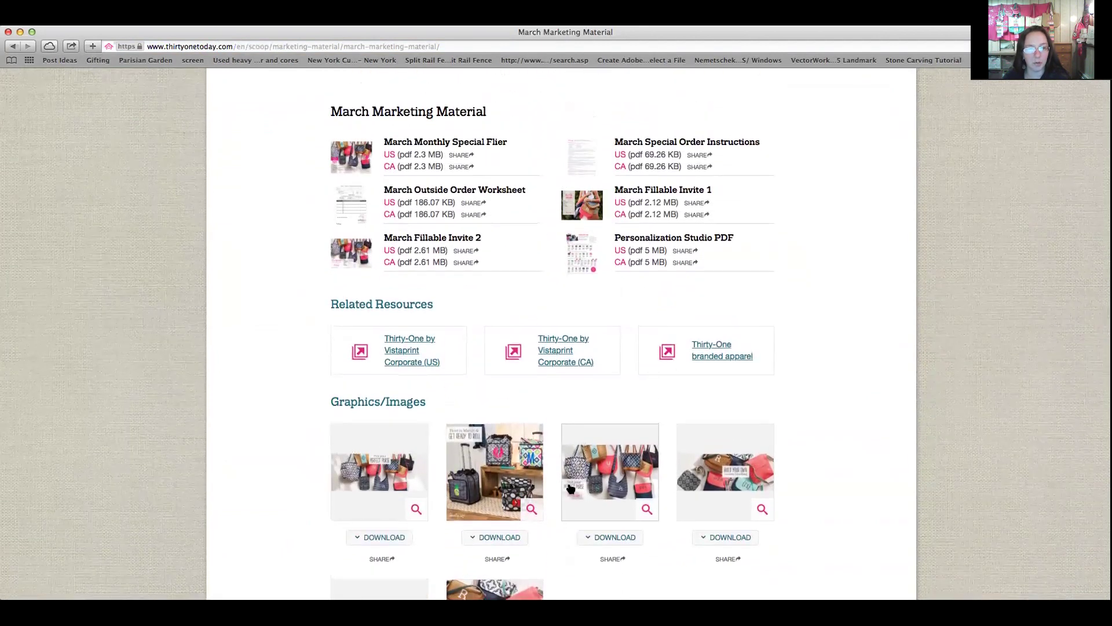
scroll(570, 488, "up", 12)
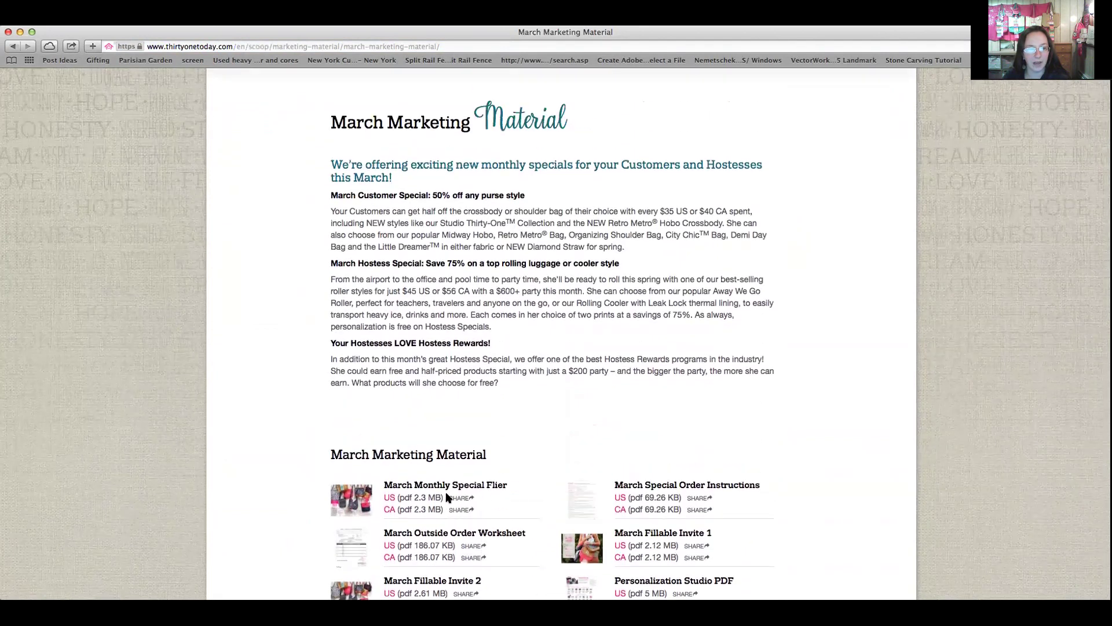
left_click(390, 499)
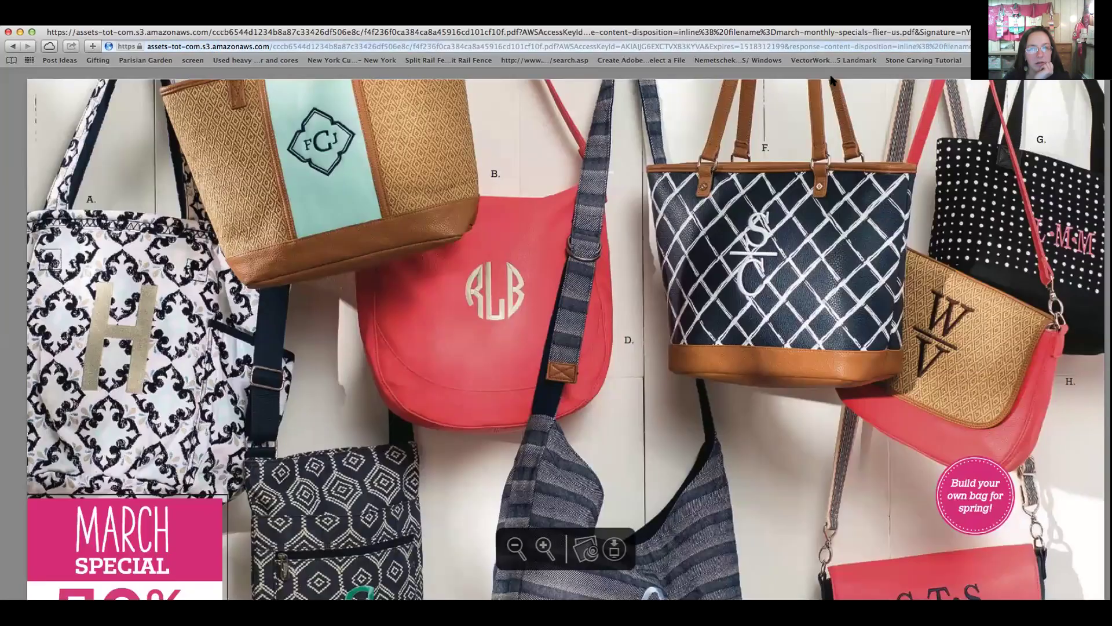
Export the flier as a PDF to the Desktop as march-monthly-specials-flier-us.pdf
left_click(50, 17)
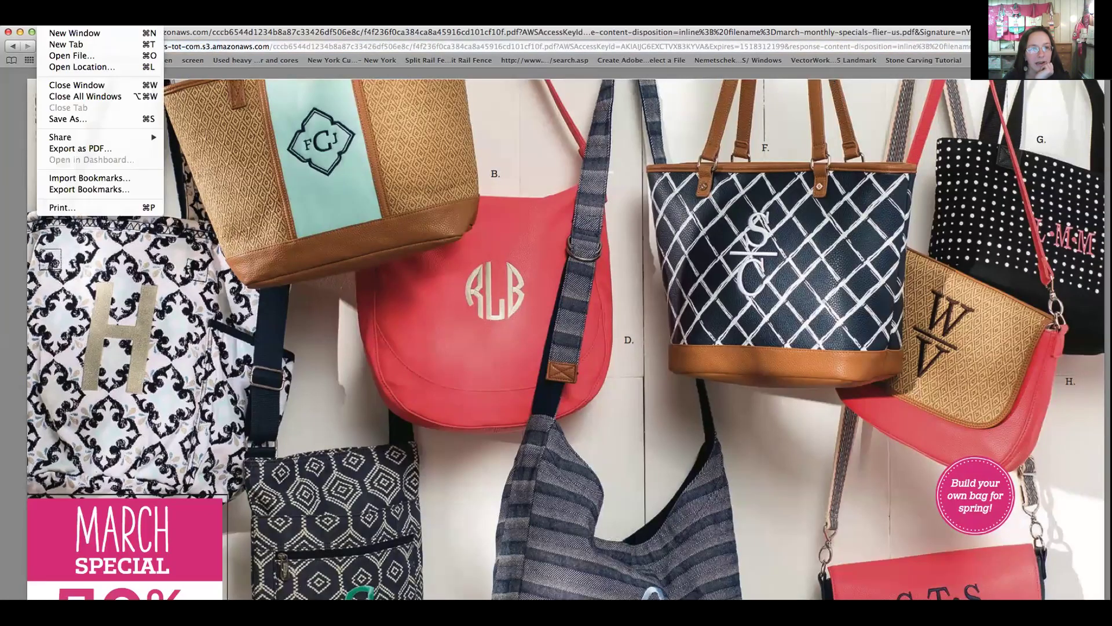
left_click(67, 149)
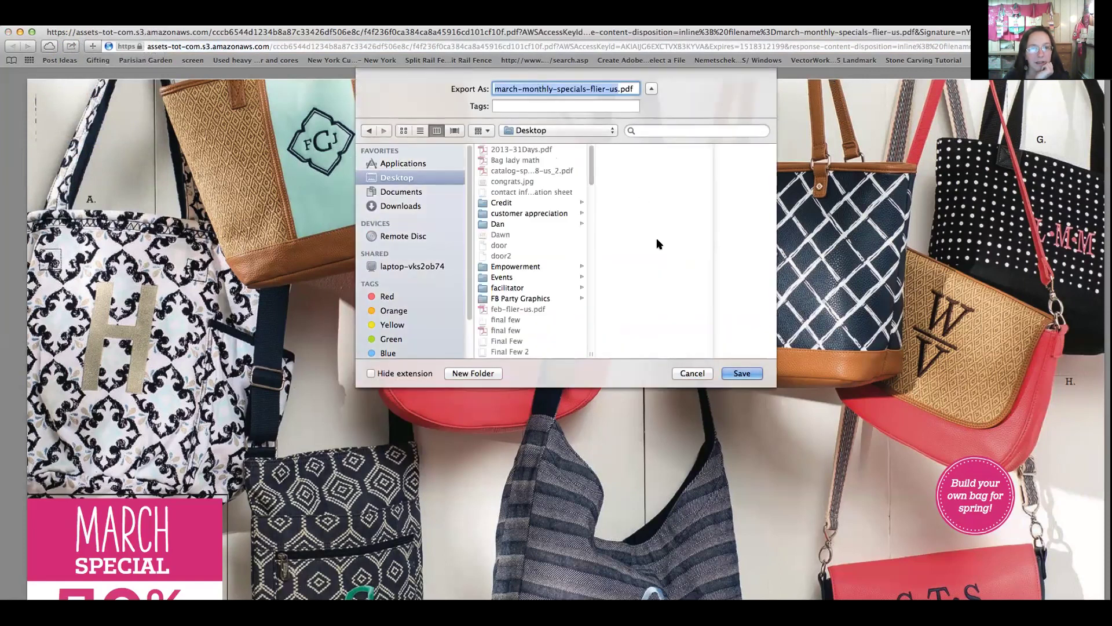
left_click(740, 373)
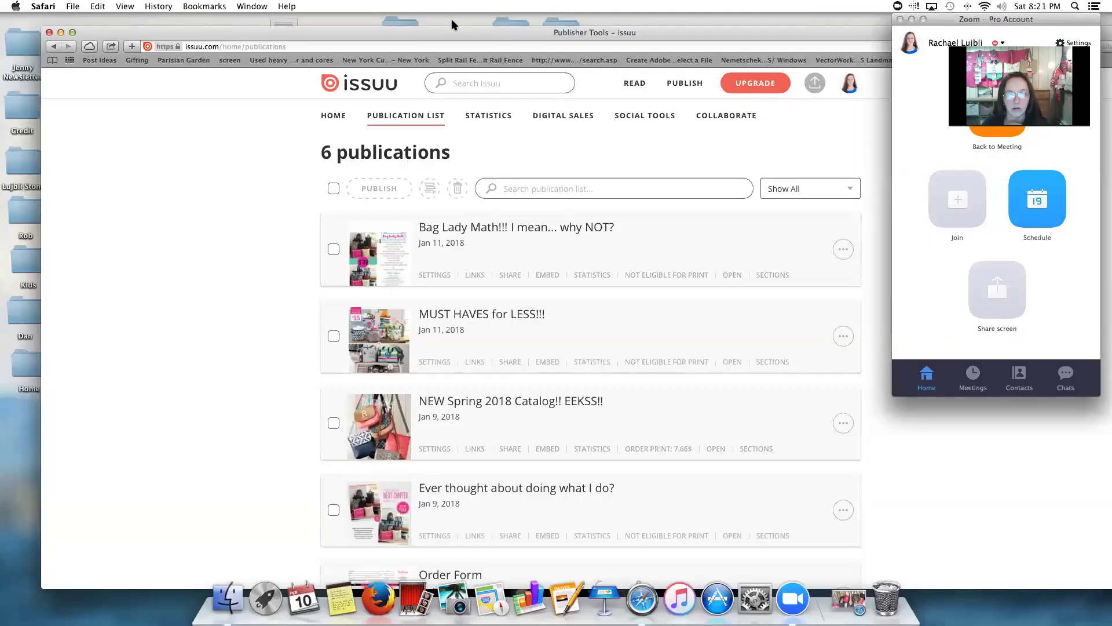
Move the Safari window with the Issuu publication list in front of the Zoom panel
mouse_move(467, 37)
left_mouse_down()
mouse_move(394, 45)
mouse_move(426, 109)
mouse_move(429, 60)
mouse_move(446, 39)
left_mouse_up()
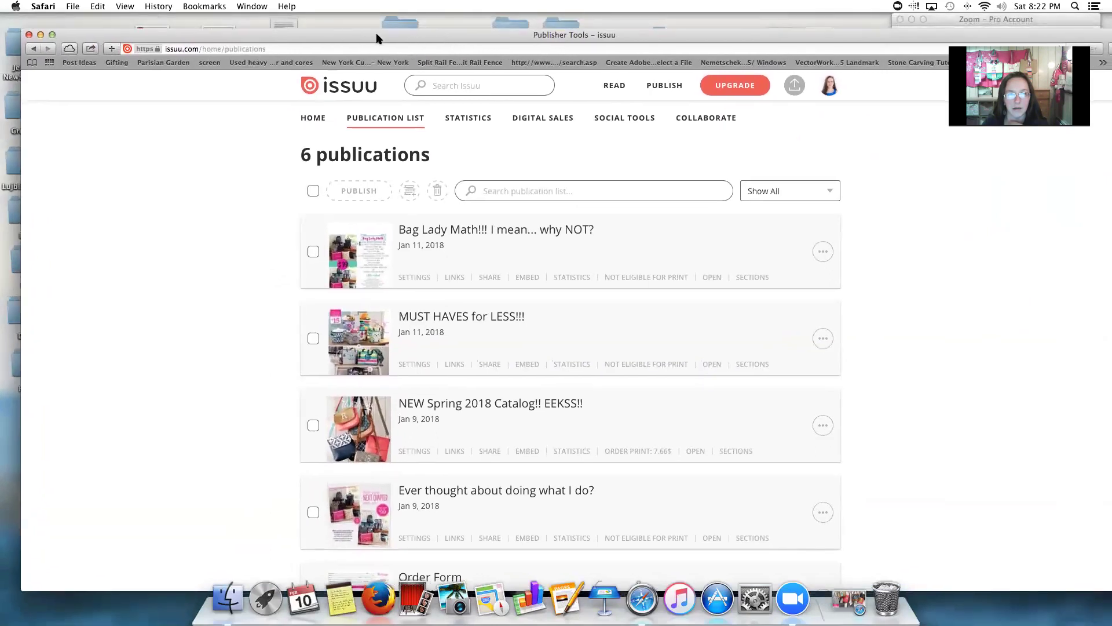
left_click_drag(377, 38, 359, 26)
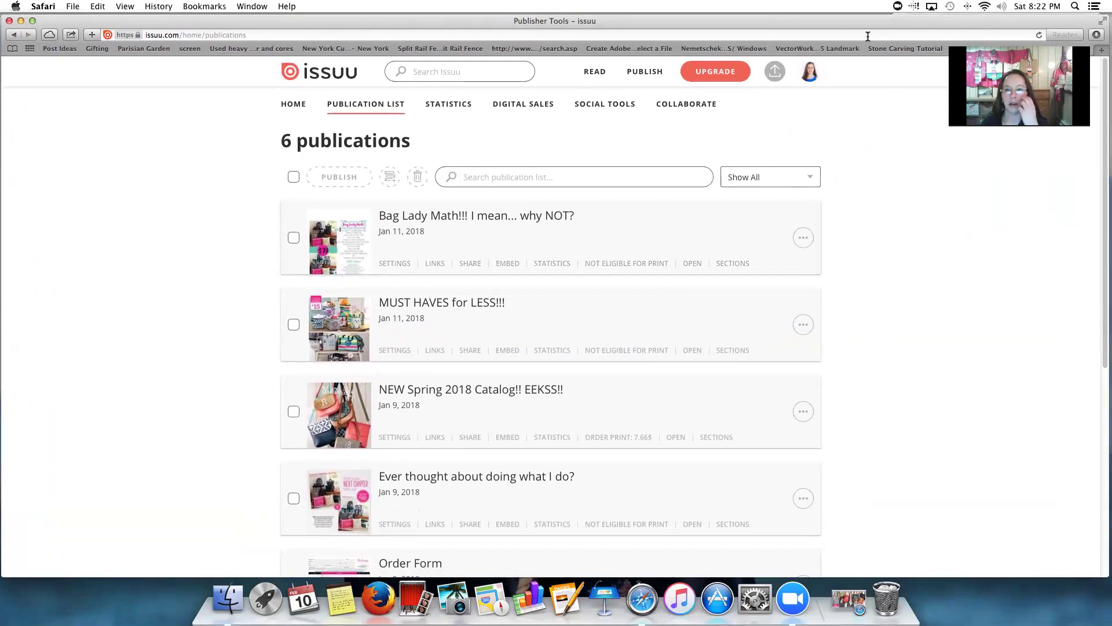
mouse_move(865, 26)
left_mouse_down()
mouse_move(885, 127)
mouse_move(878, 29)
left_mouse_up()
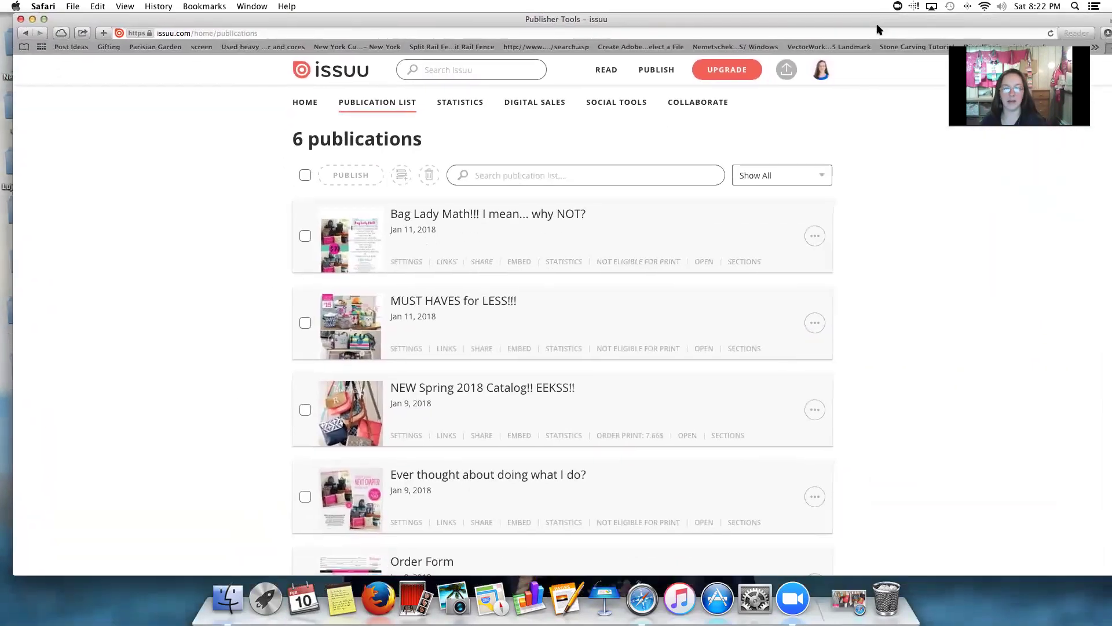
Upload march-monthly-specials-flier-us.pdf from the Desktop as a new Issuu publication
left_click(788, 73)
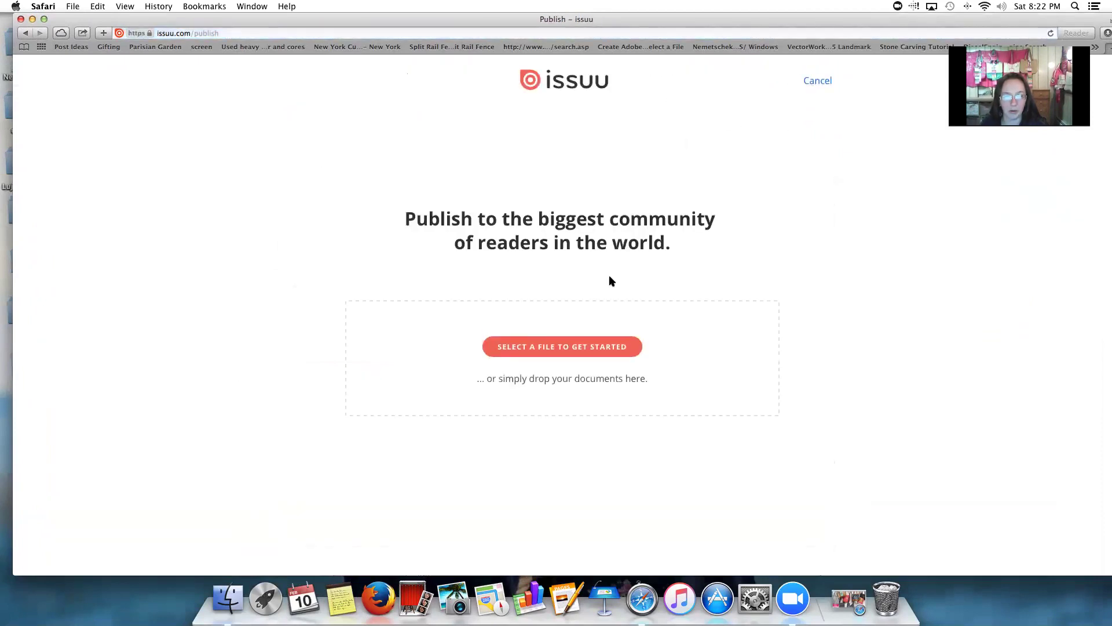
left_click(598, 348)
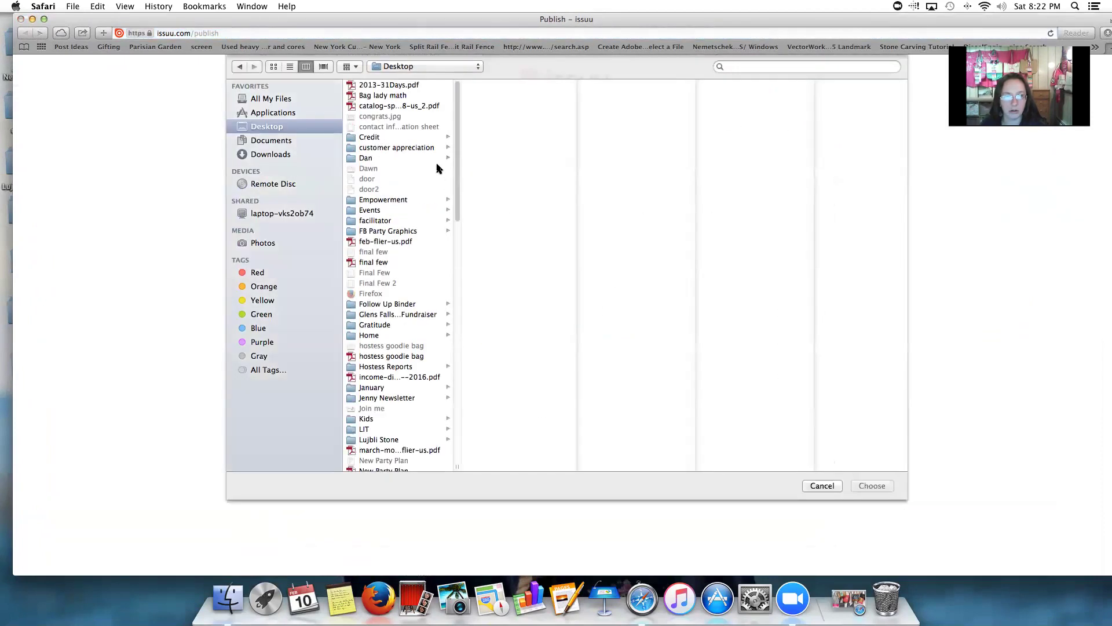
scroll(457, 174, "down", 3)
left_click_drag(457, 174, 460, 220)
left_click(431, 243)
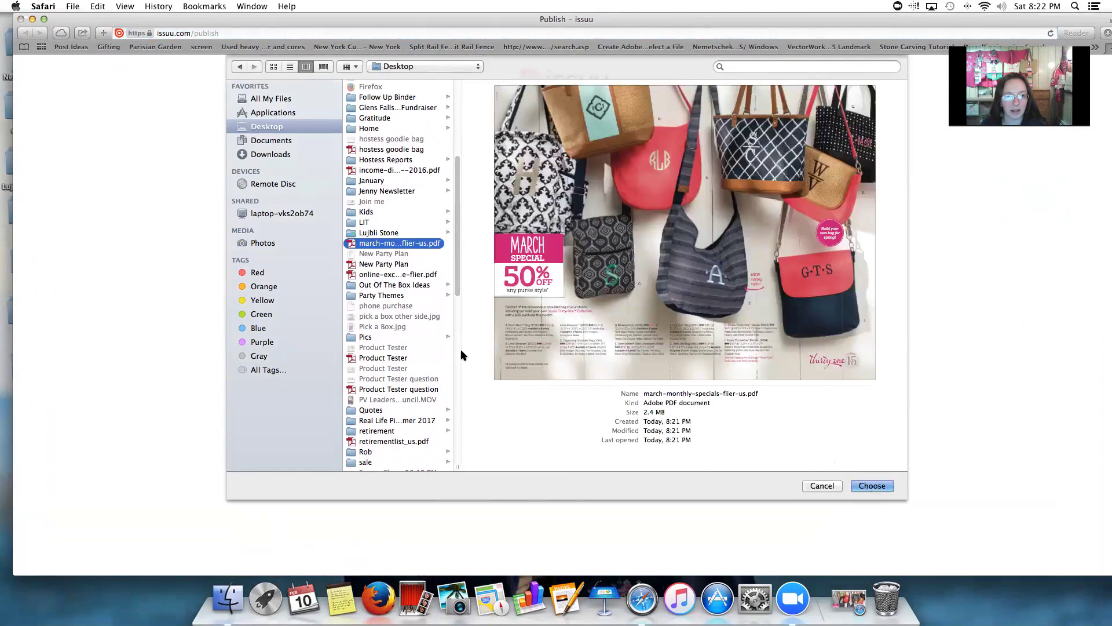
left_click(862, 485)
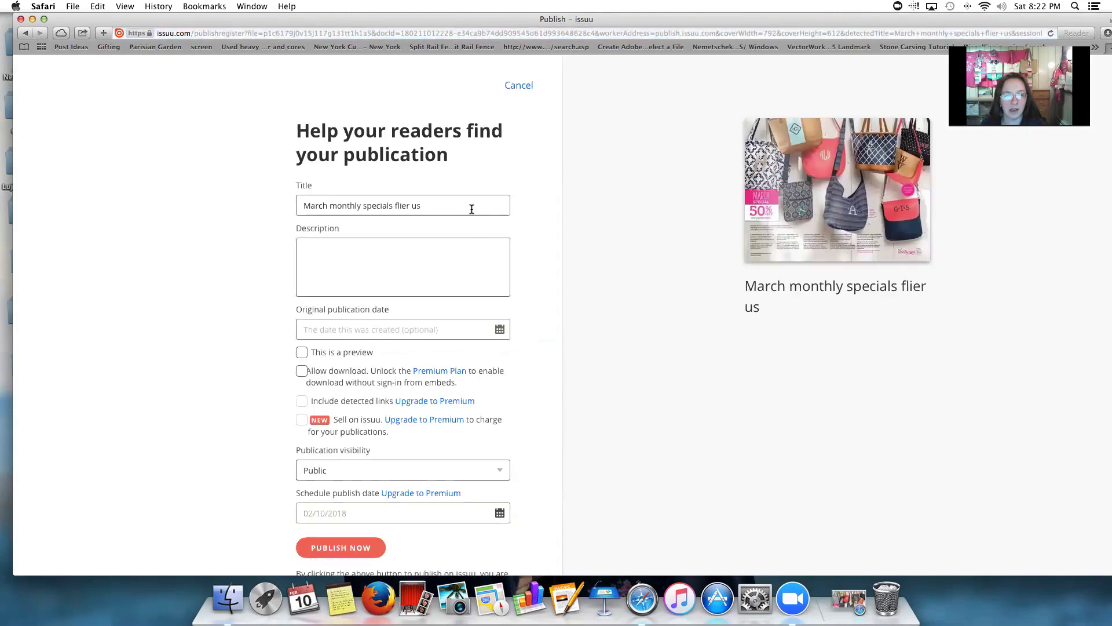
Retitle the publication 'HALF OFF PURSES' and write a description promoting the March Customer Special
triple_click(467, 206)
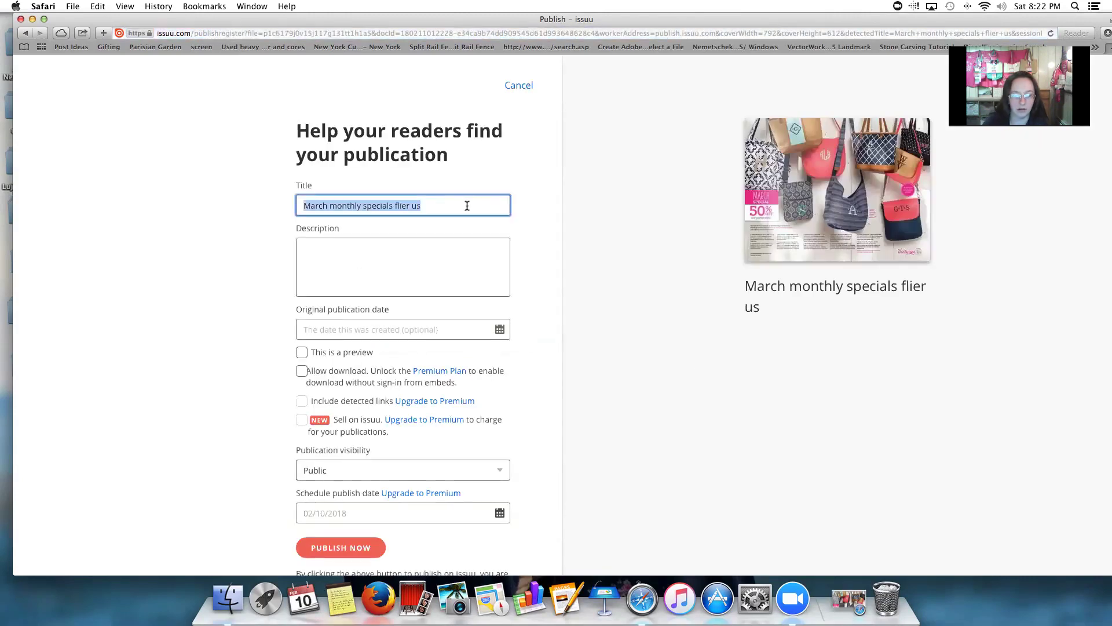
type("HALF OFF PURSES!!!!!!!!!")
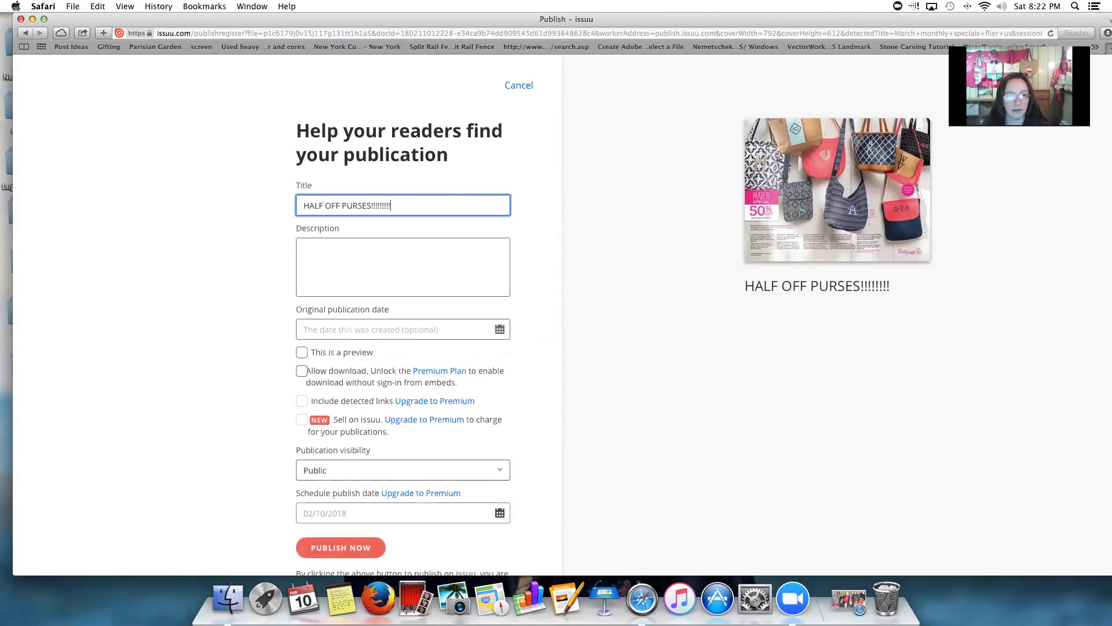
left_click(304, 251)
type("This is our March Customer Spe")
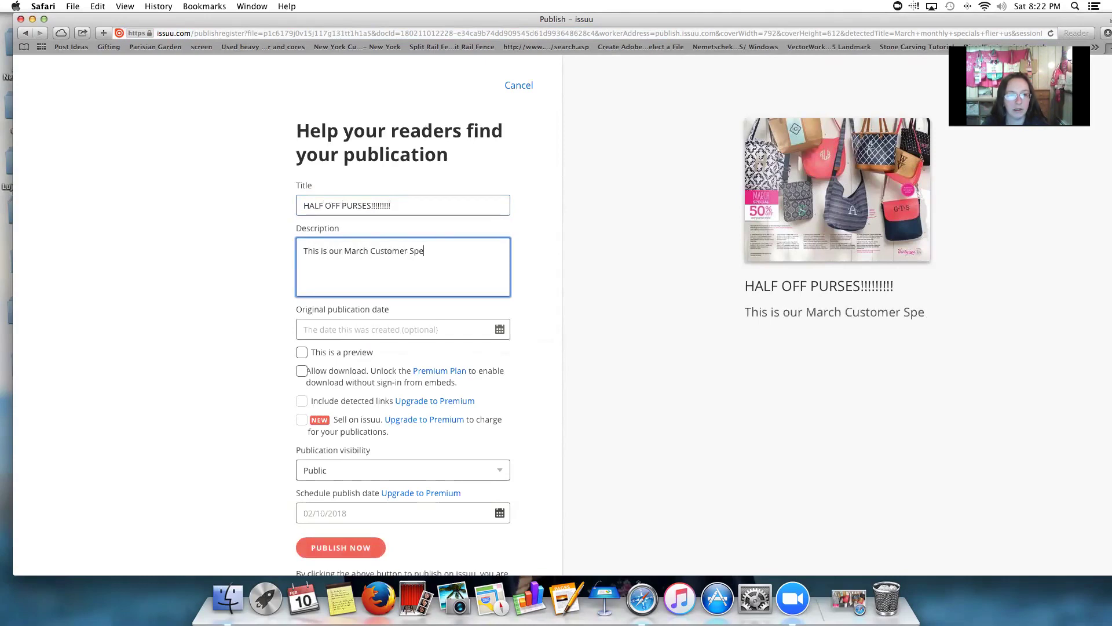
type("cial!!! You ")
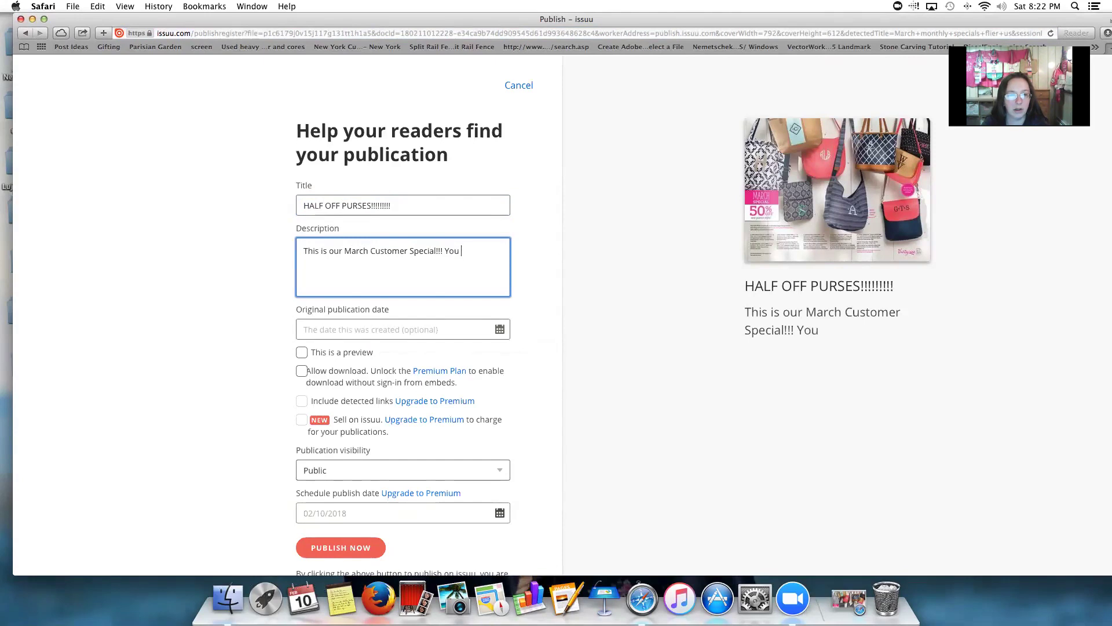
type("get to chose ANY of these purses for AHALF OFF for e")
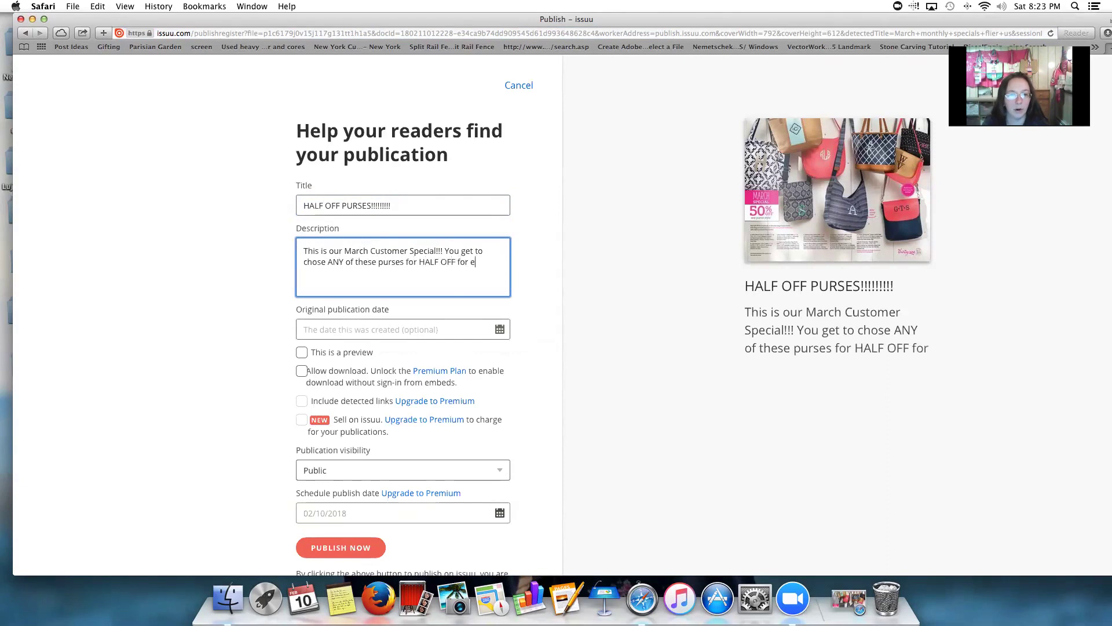
type("VERY $35 you spend!!!!! Simply shop on my webait")
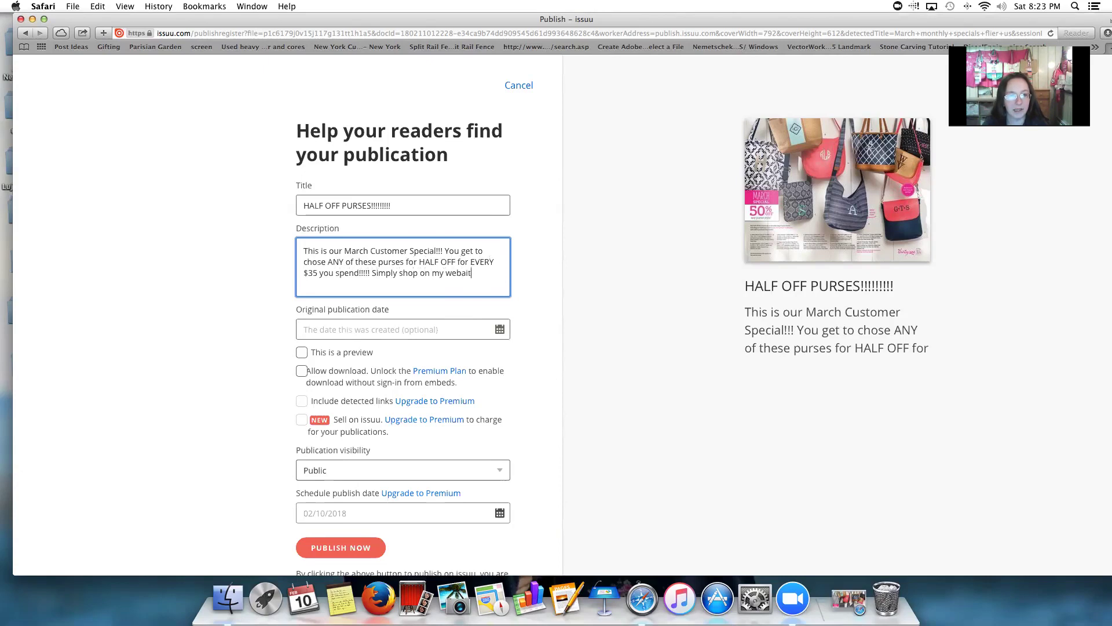
key("BackSpace")
type("at www.shopwithrachael.com then click \"my parties")
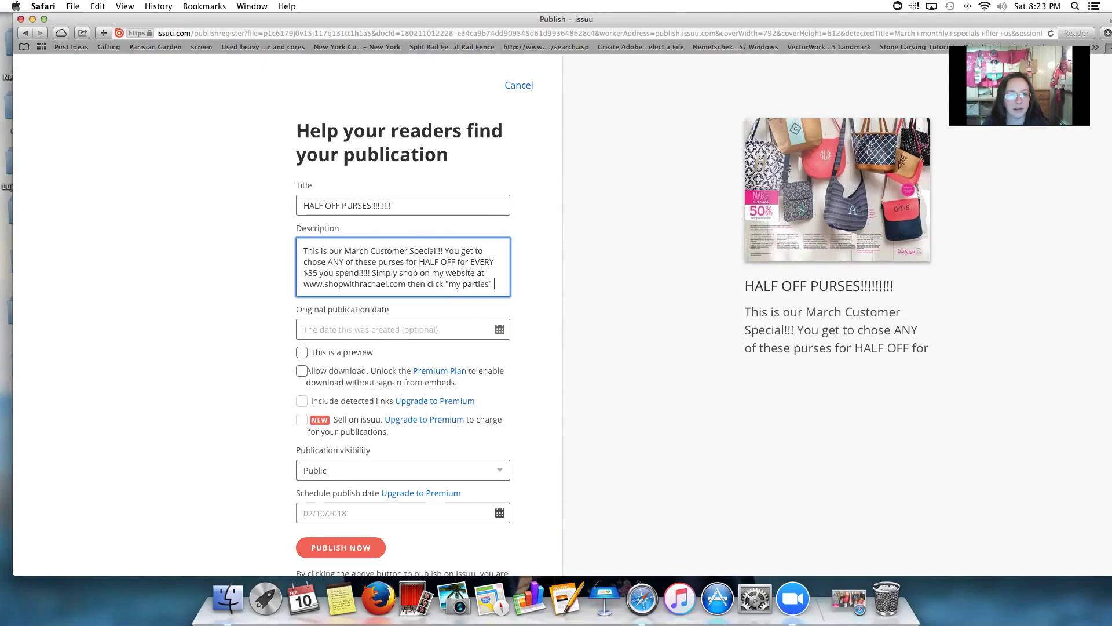
type("\" and click \"shop now\" next to your hostes")
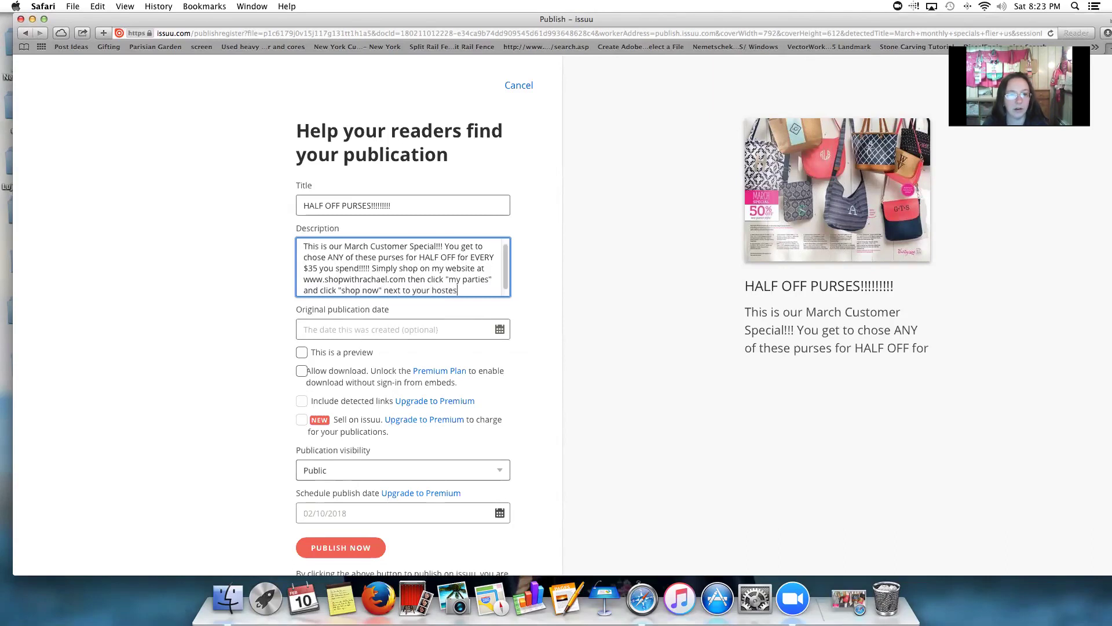
type("ame or")
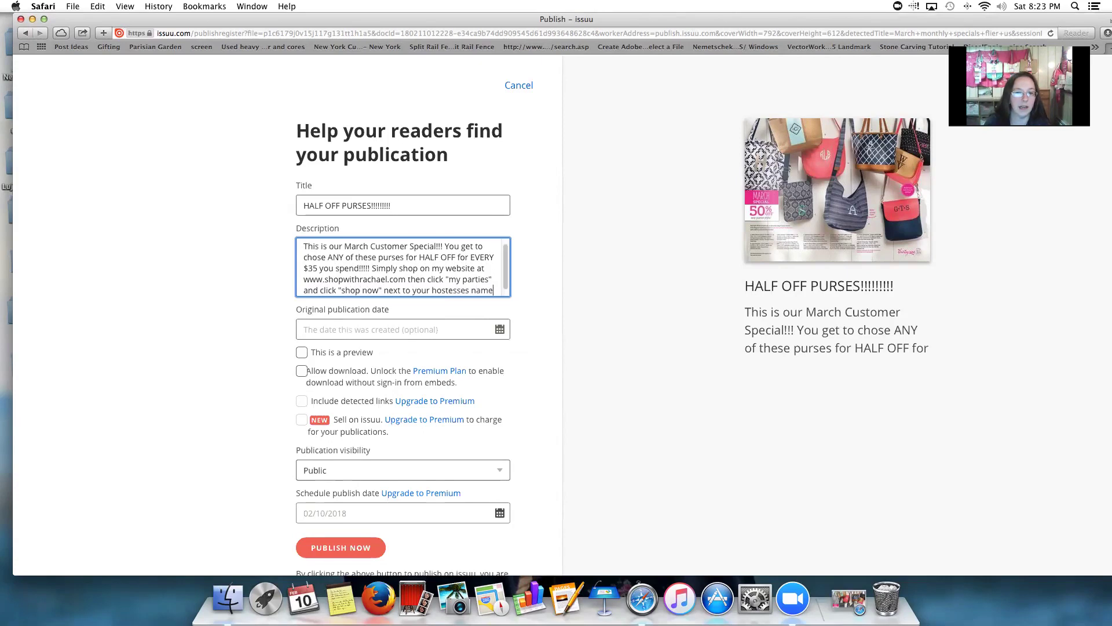
key("BackSpace")
type("OR book your very")
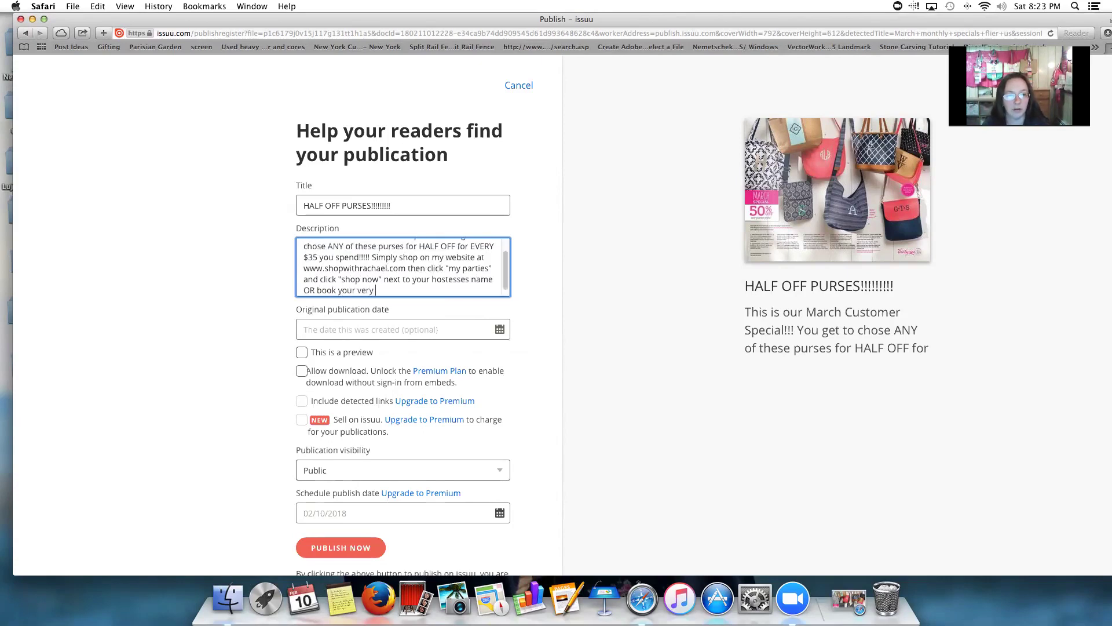
type("today!!!")
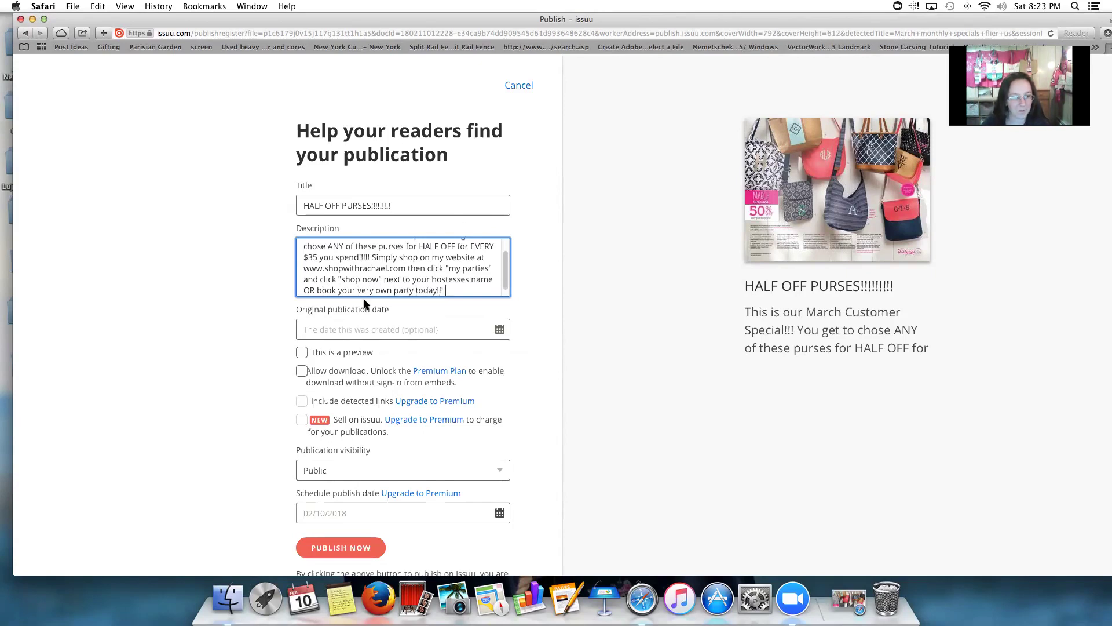
Allow downloads and publish the flier now
left_click(301, 371)
left_click(355, 555)
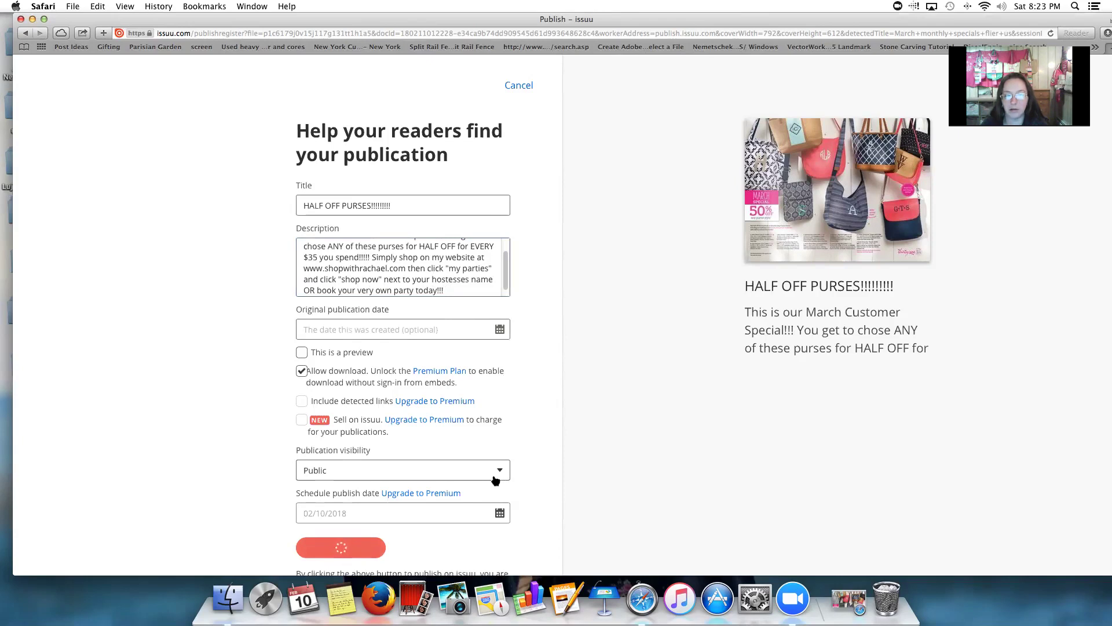
left_click(337, 330)
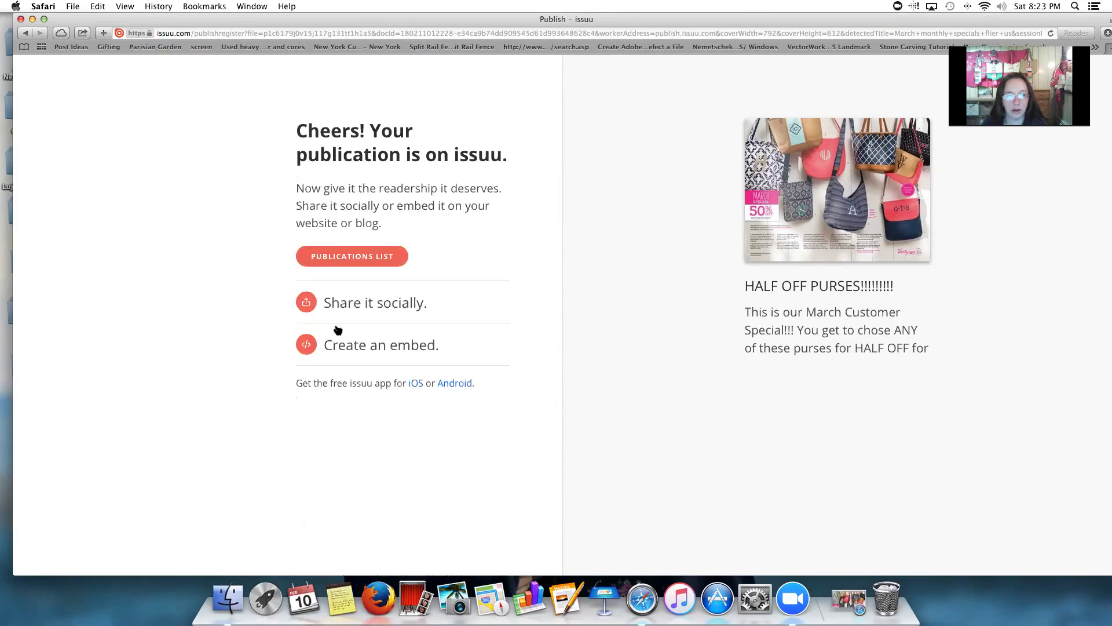
Go to the publications list to see HALF OFF PURSES listed first
left_click(351, 256)
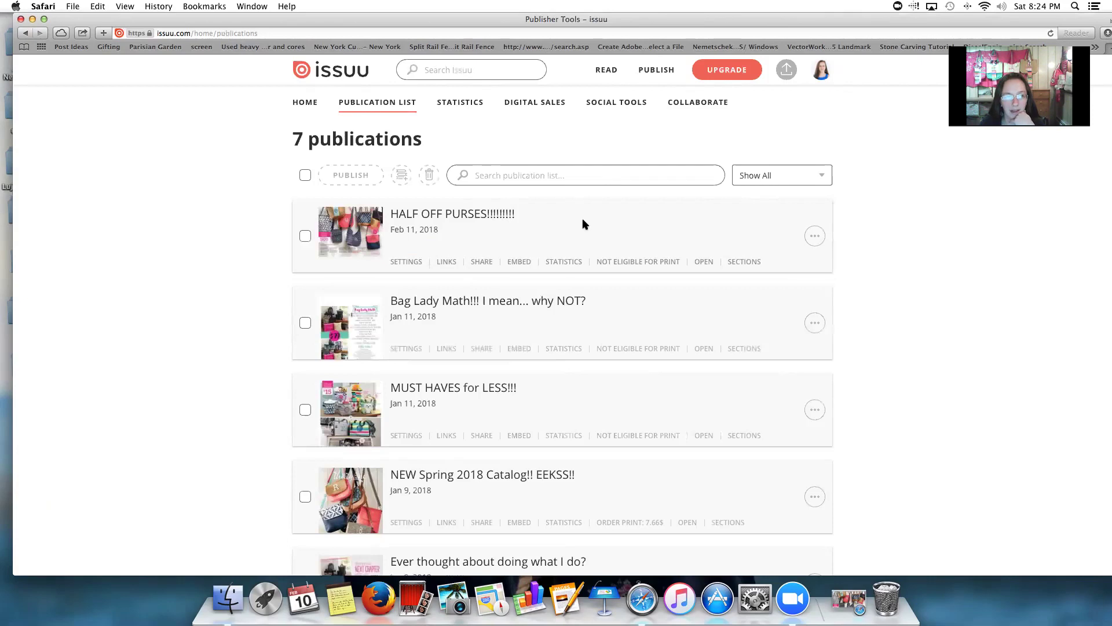
Add HALF OFF PURSES to the 'March Hostess!!' stack from its actions menu
left_click(820, 234)
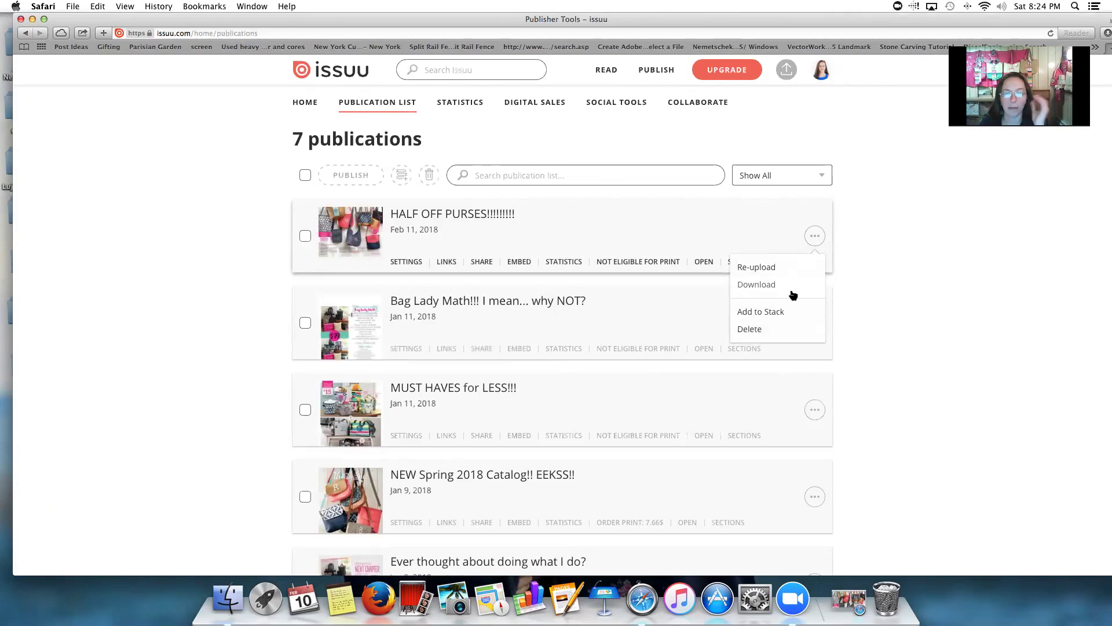
mouse_move(806, 232)
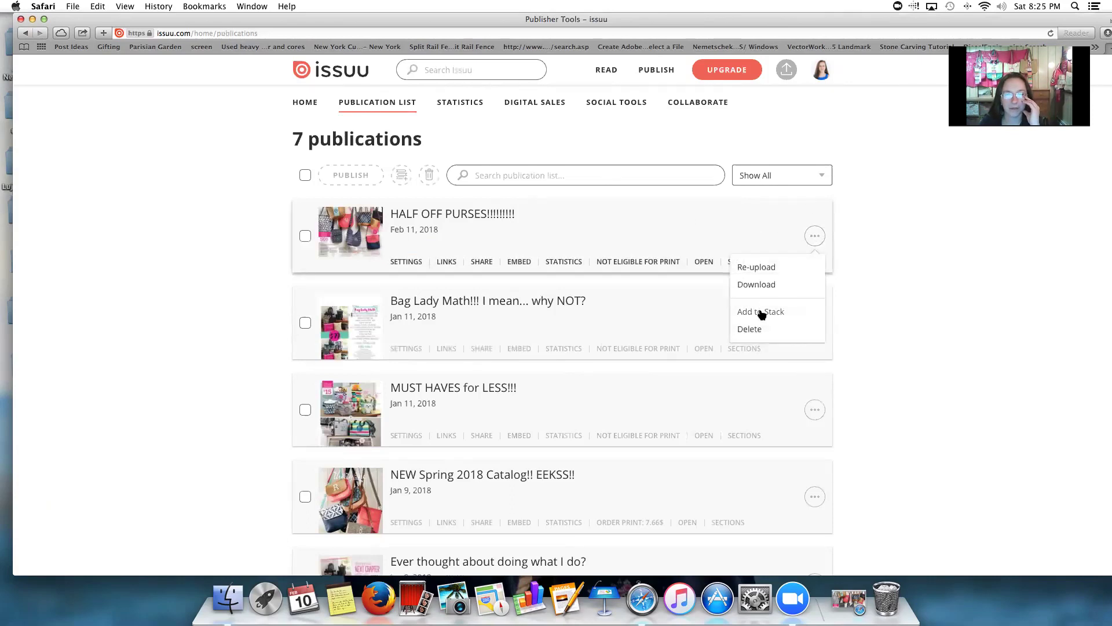
left_click(762, 313)
left_click(539, 289)
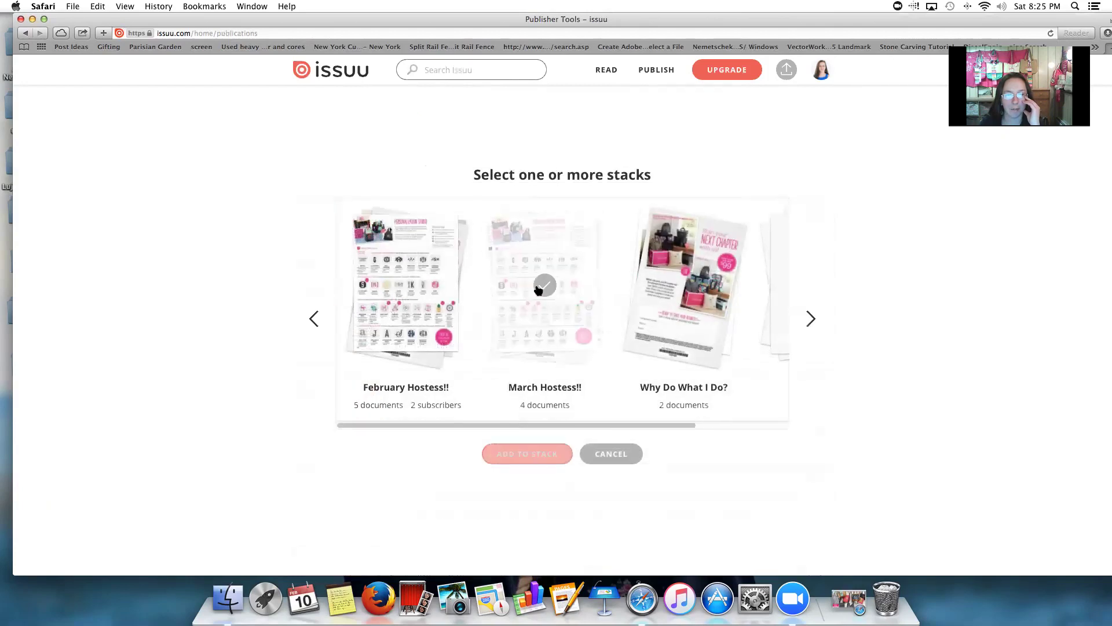
left_click(557, 455)
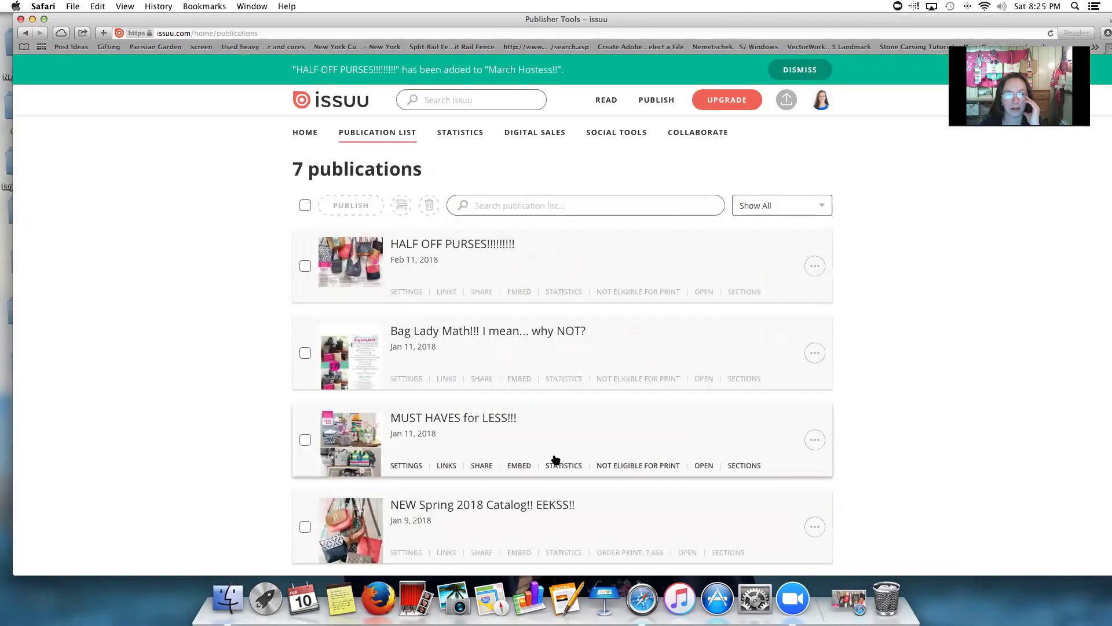
mouse_move(827, 103)
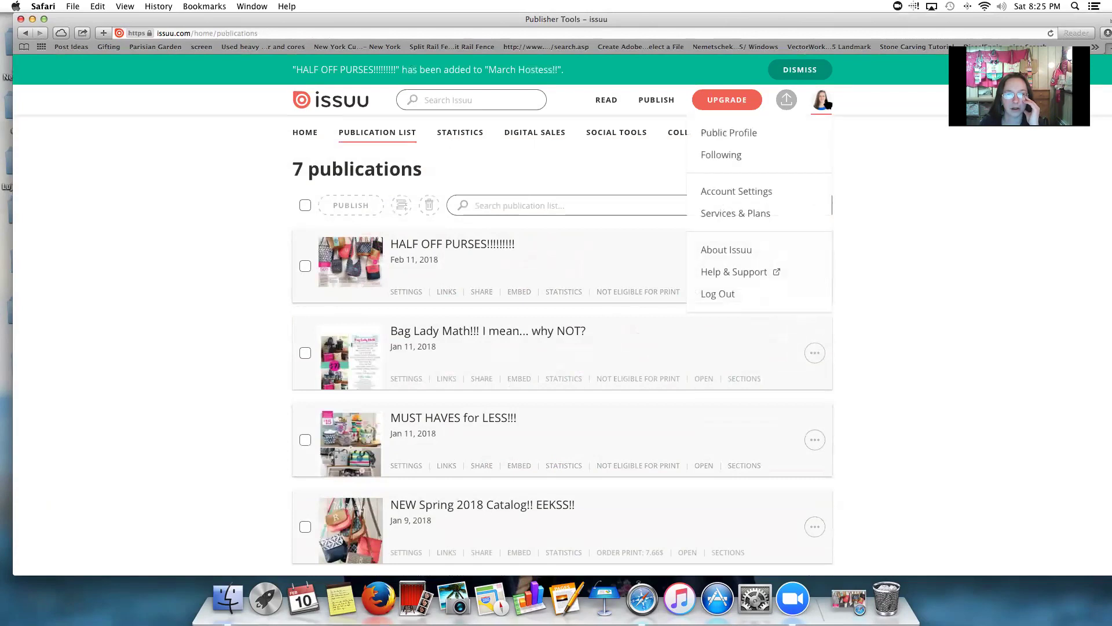
Open the 'March Hostess!!' stack from the public profile's Stacks section
left_click(743, 102)
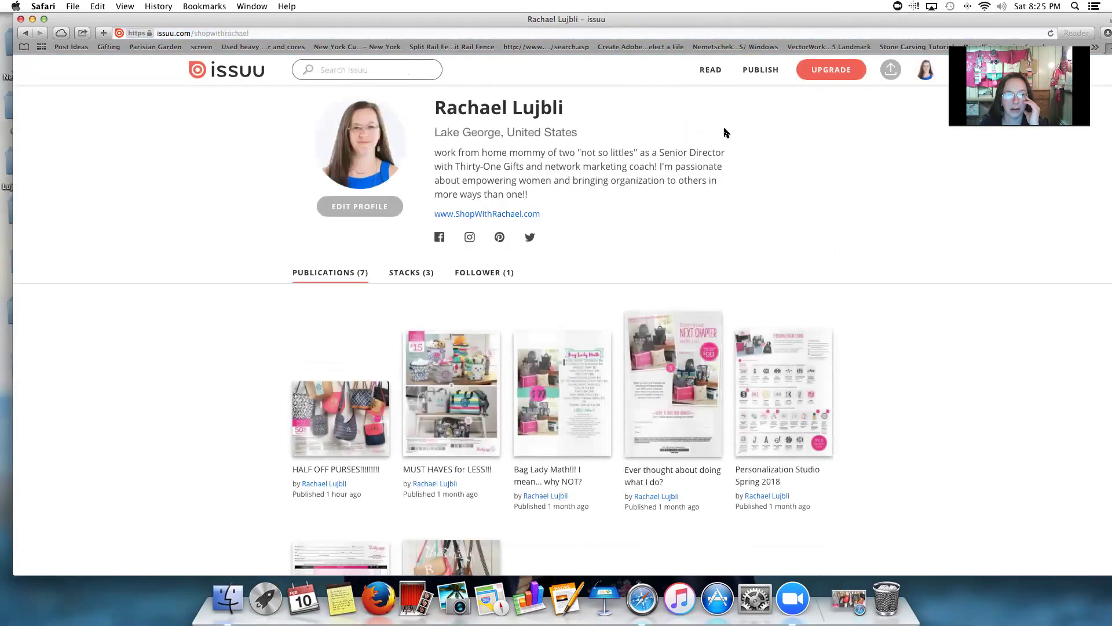
scroll(496, 322, "down", 2)
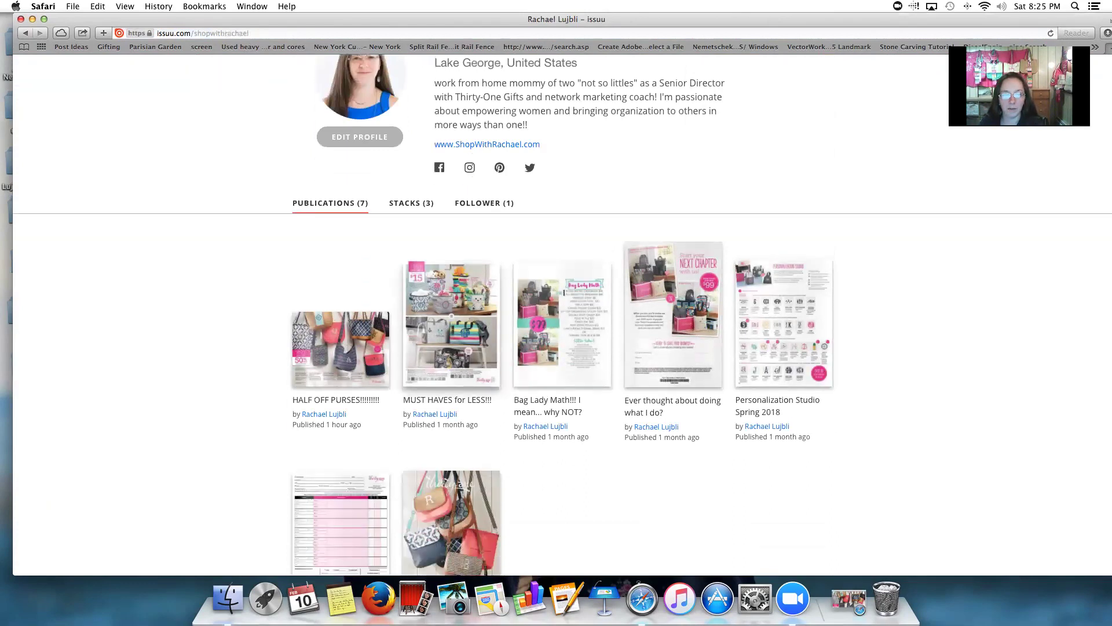
scroll(496, 322, "down", 2)
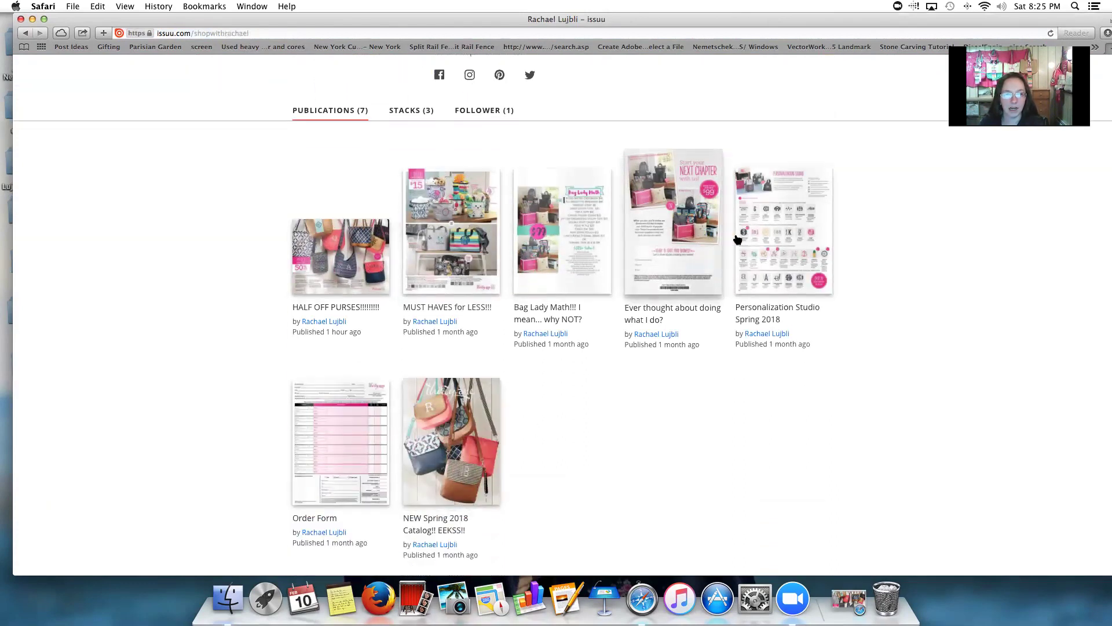
scroll(470, 274, "up", 4)
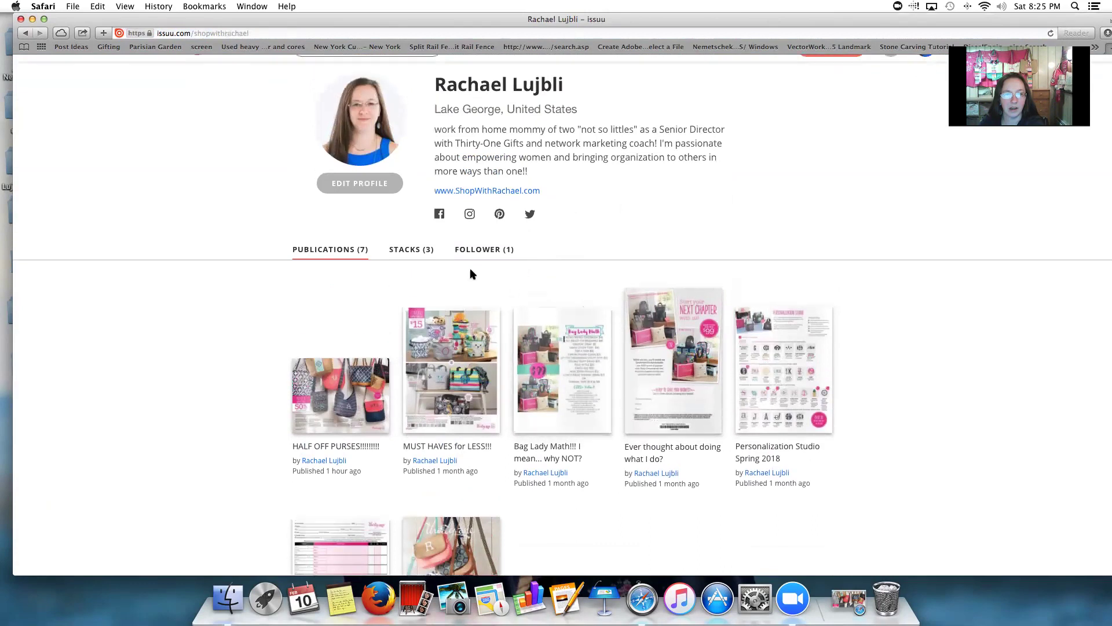
left_click(409, 248)
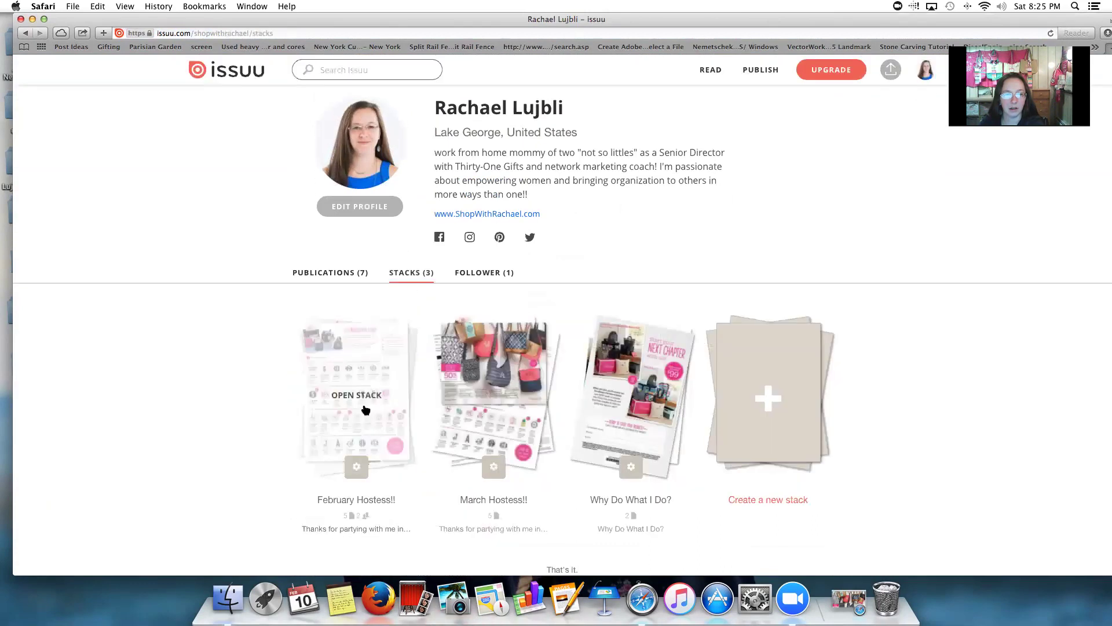
left_click(501, 394)
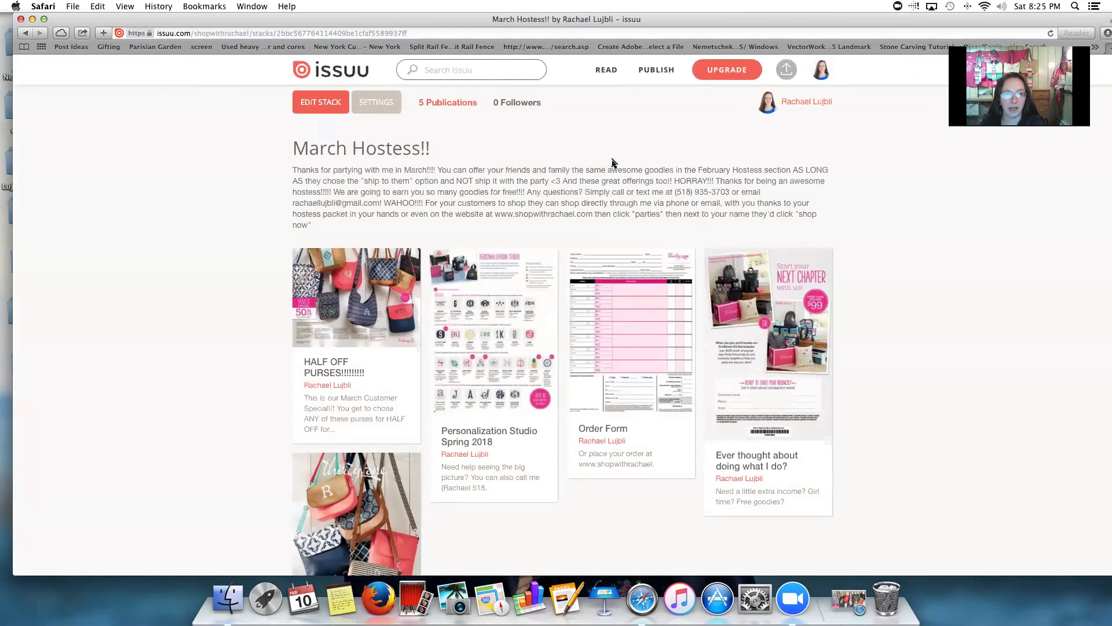
Copy the 'March Hostess!!' stack page URL from Safari's address bar
left_click(412, 33)
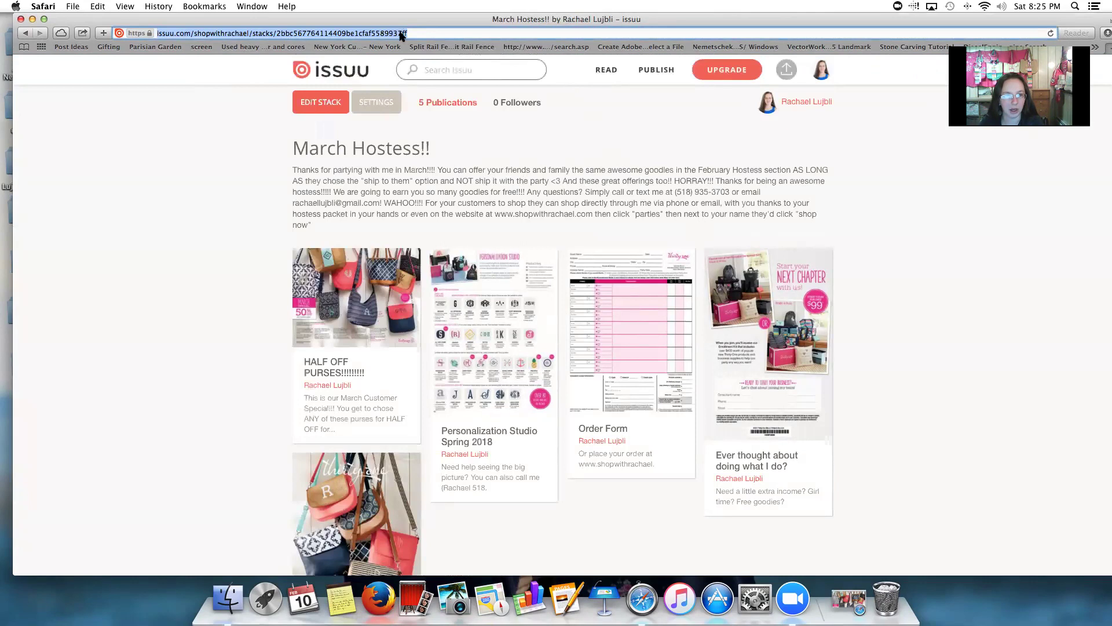
right_click(401, 33)
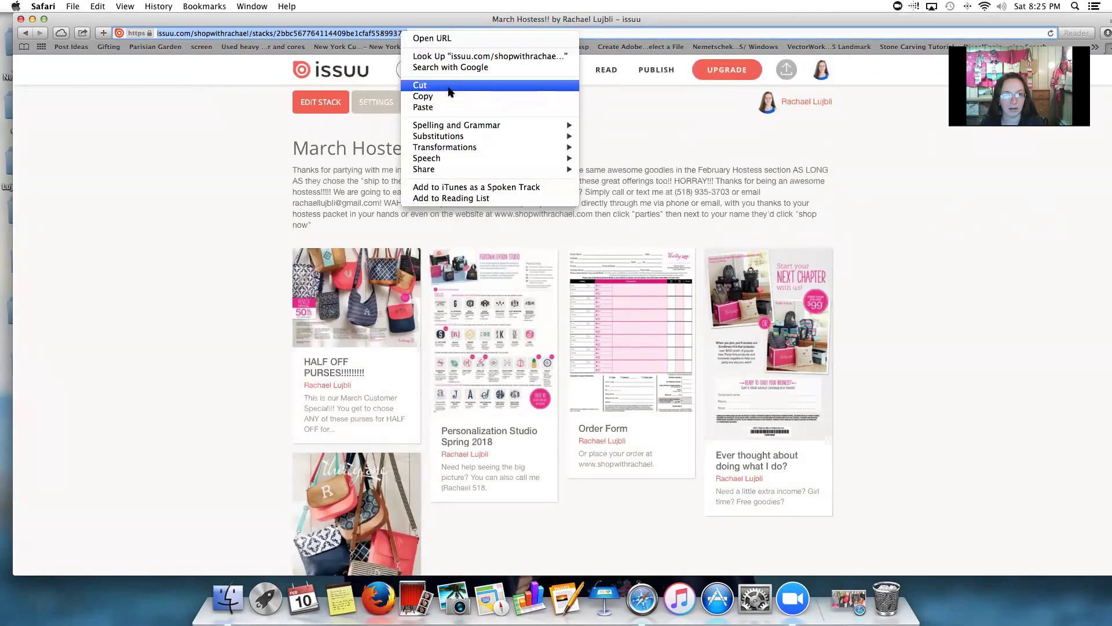
left_click(447, 97)
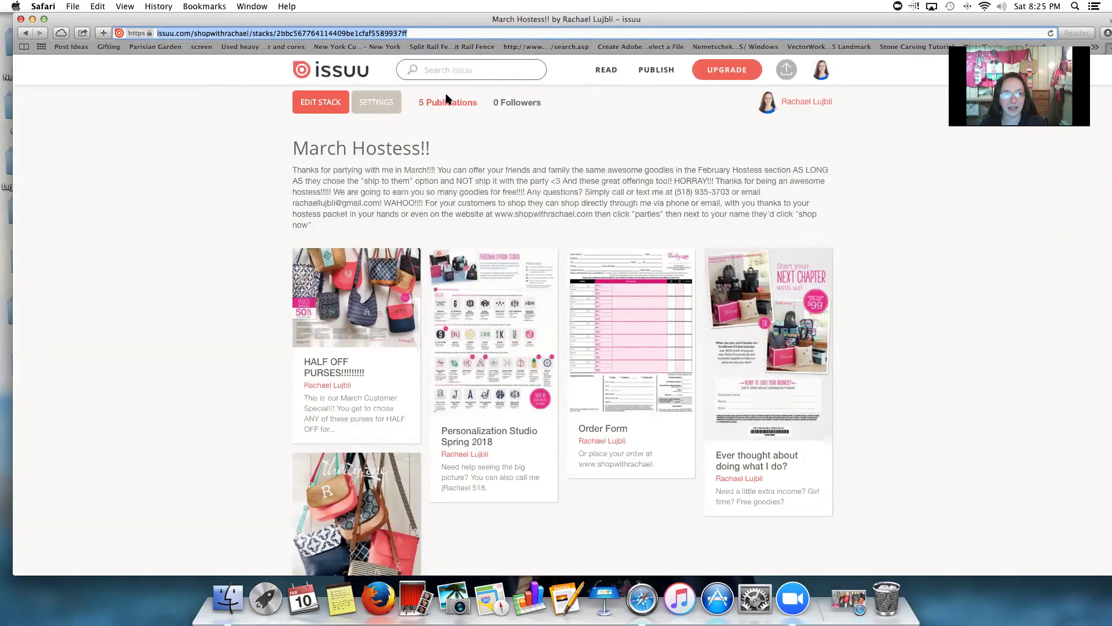